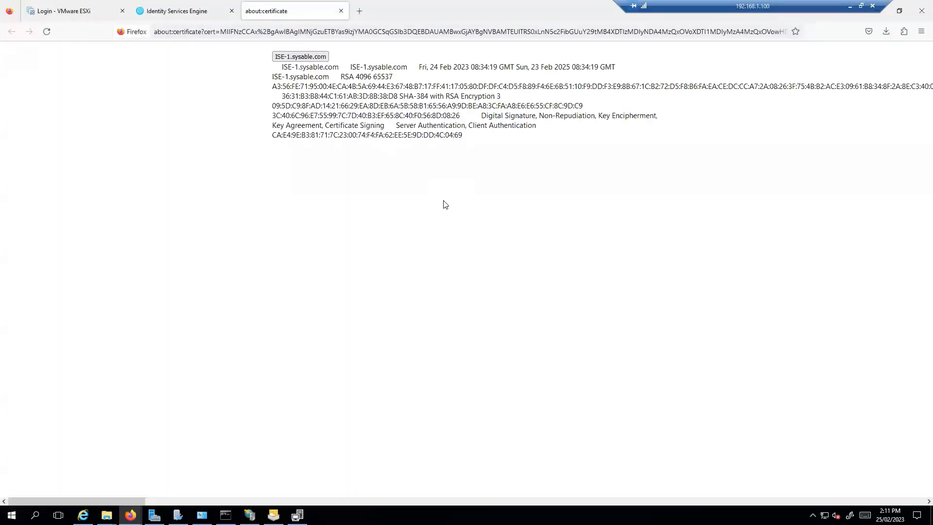
# Step: Review the certificate's subject and issuer names, then close the about:certificate tab
pyautogui.moveTo(465, 174); pyautogui.dragTo(373, 175)
pyautogui.moveTo(472, 219); pyautogui.dragTo(413, 232)
pyautogui.click(484, 247)
pyautogui.click(341, 10)
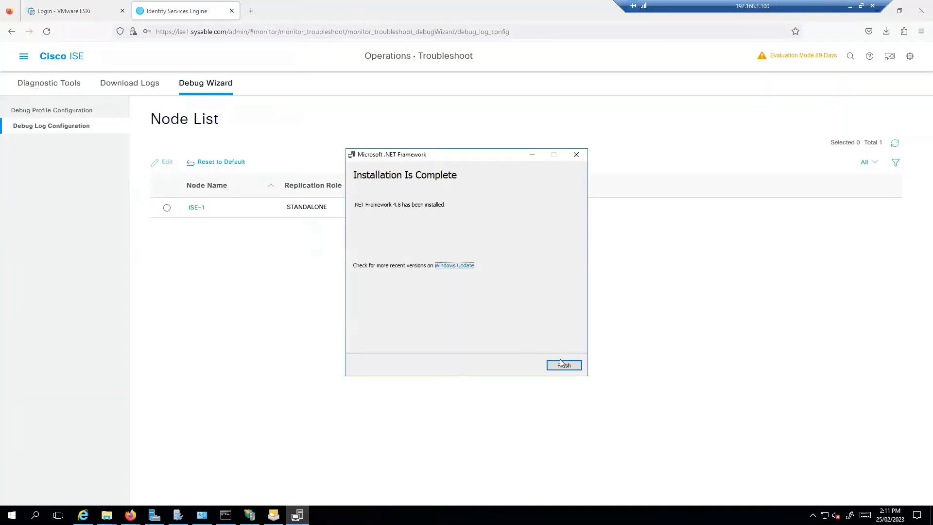
# Step: Finish .NET Framework 4.8 setup with restart deferred, and dismiss the aborted Kiwi Syslog installer
pyautogui.click(562, 364)
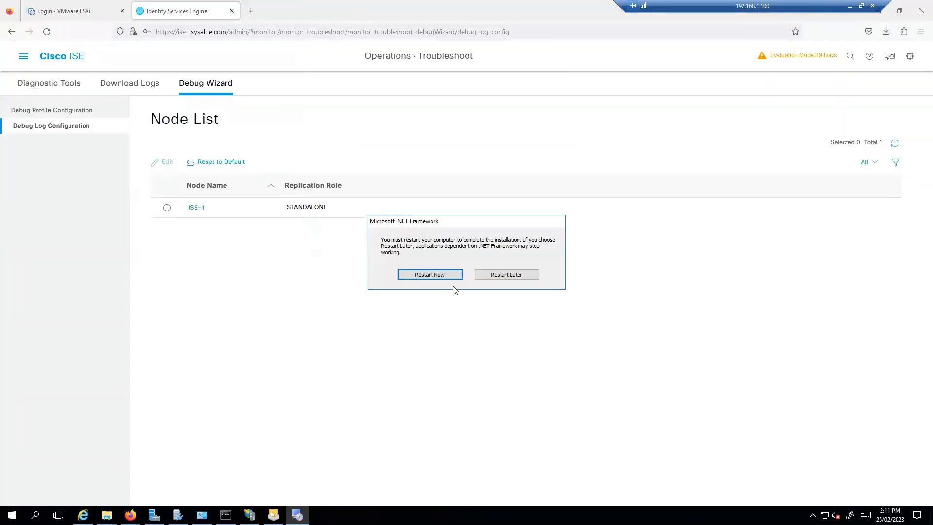
pyautogui.click(500, 275)
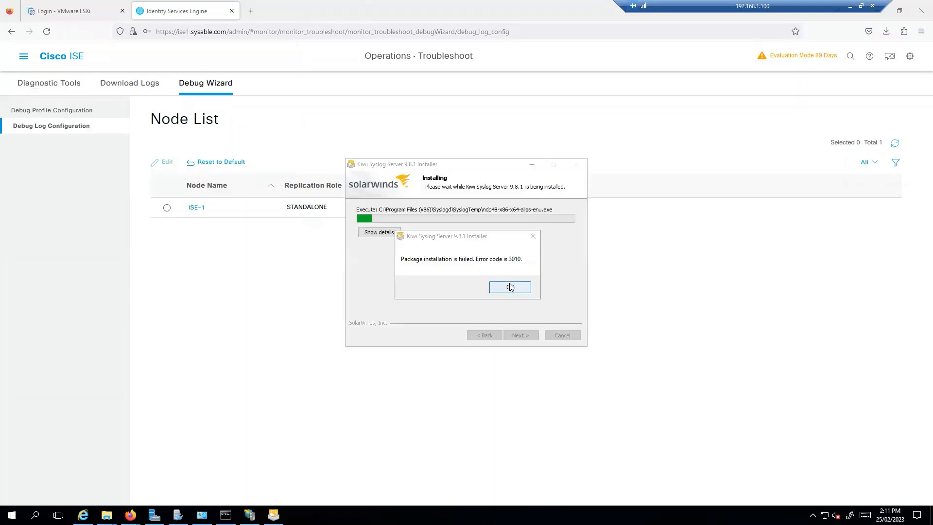
pyautogui.click(510, 287)
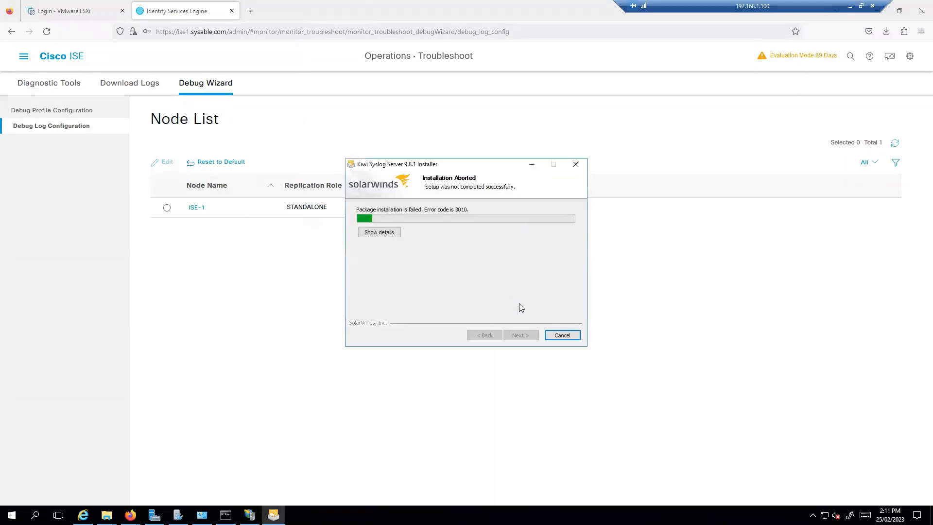
pyautogui.click(563, 335)
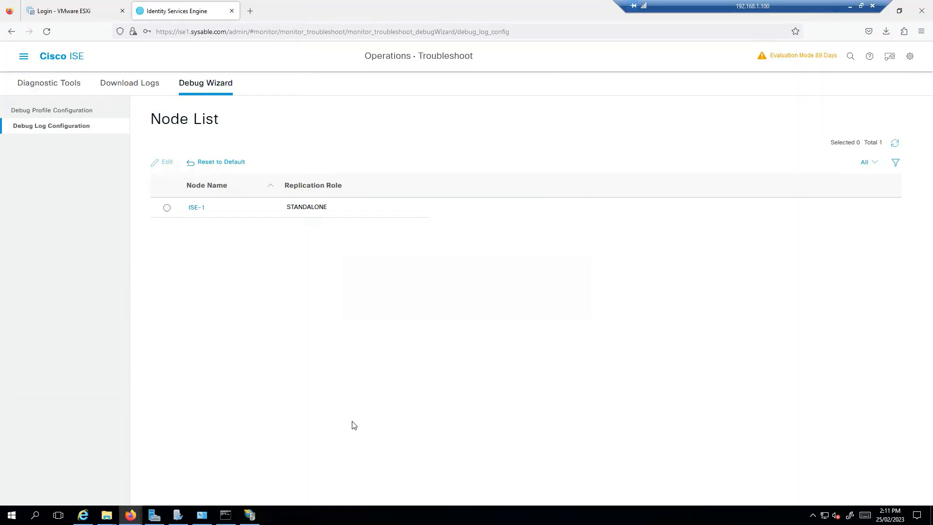
# Step: Close Network Connections, log out of Cisco ISE without saving the login, and close its tab
pyautogui.click(201, 515)
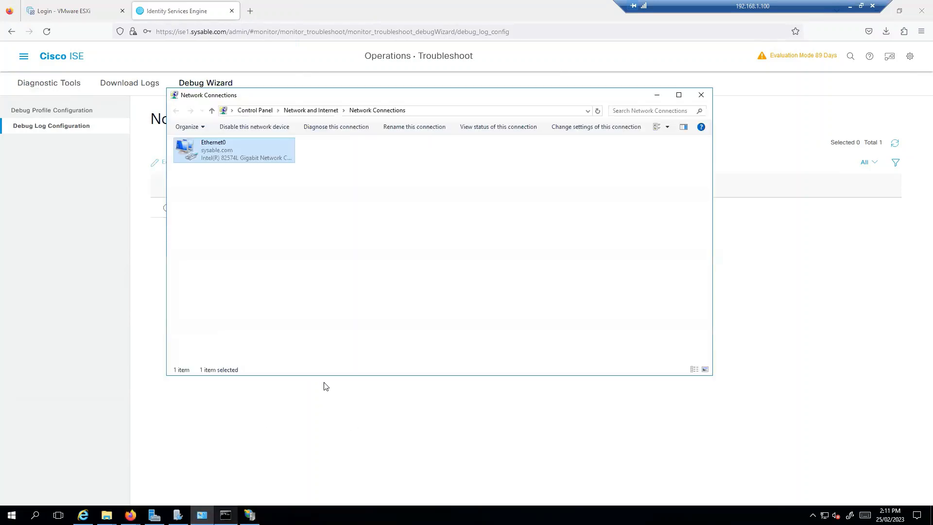
pyautogui.click(702, 93)
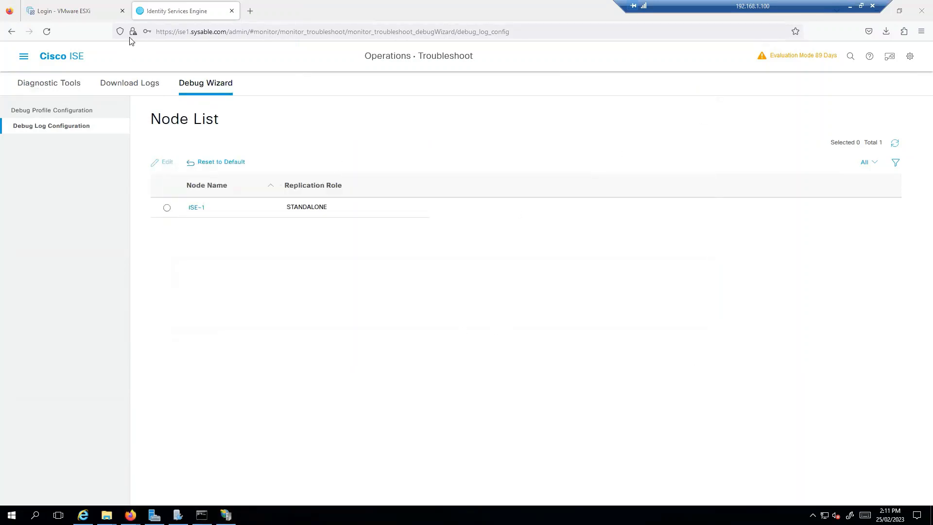
pyautogui.click(909, 58)
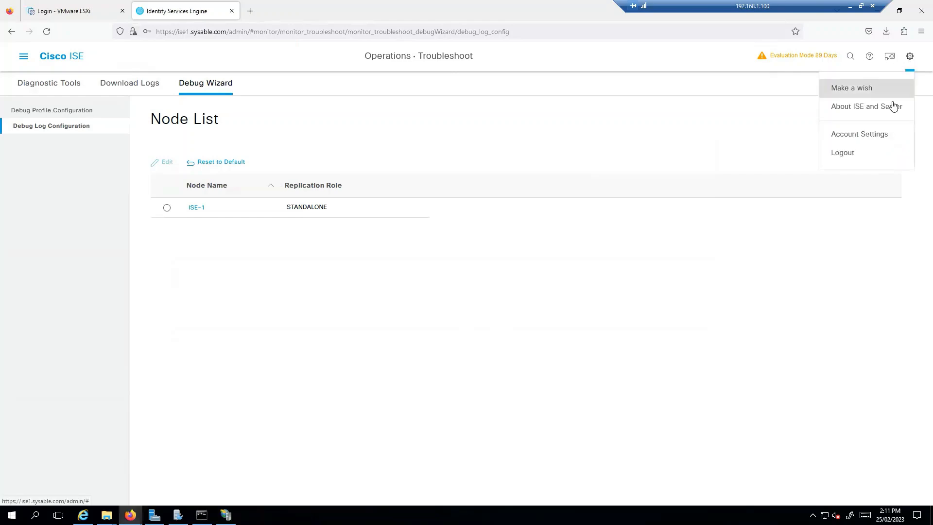
pyautogui.click(852, 154)
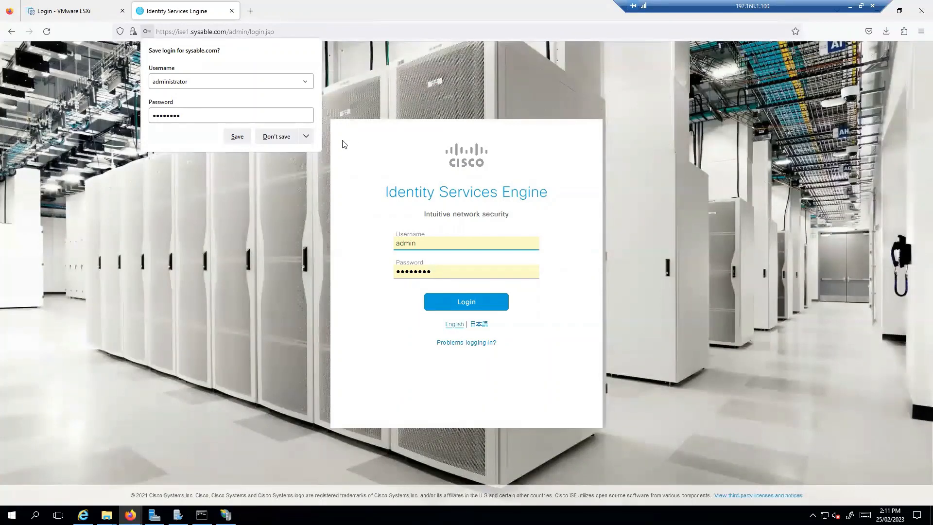
pyautogui.click(275, 254)
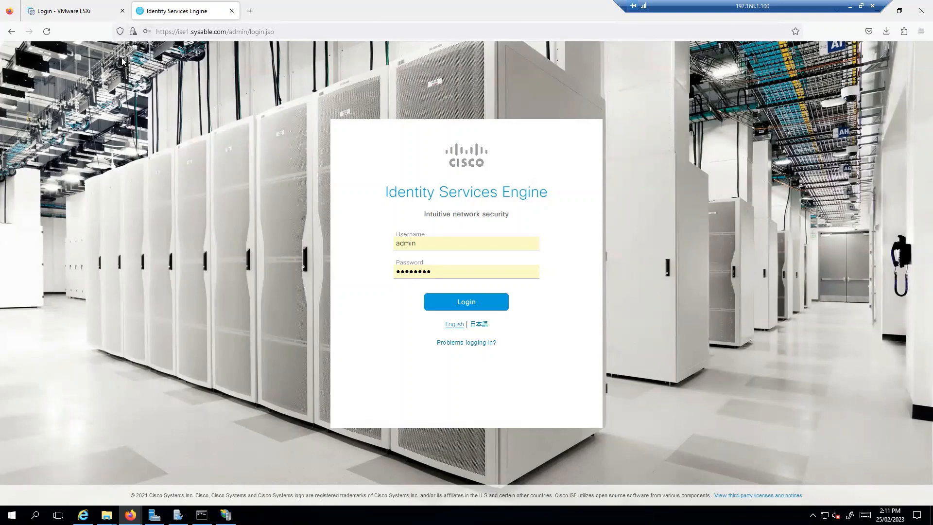
pyautogui.click(231, 11)
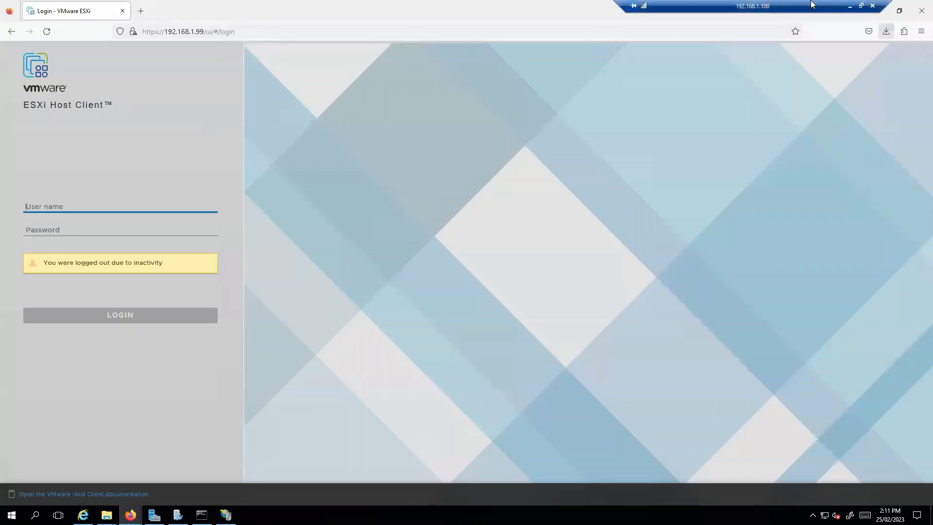
# Step: Minimize Firefox and IIS Manager; close Page Info, both File Explorer windows and the FTP window
pyautogui.click(873, 17)
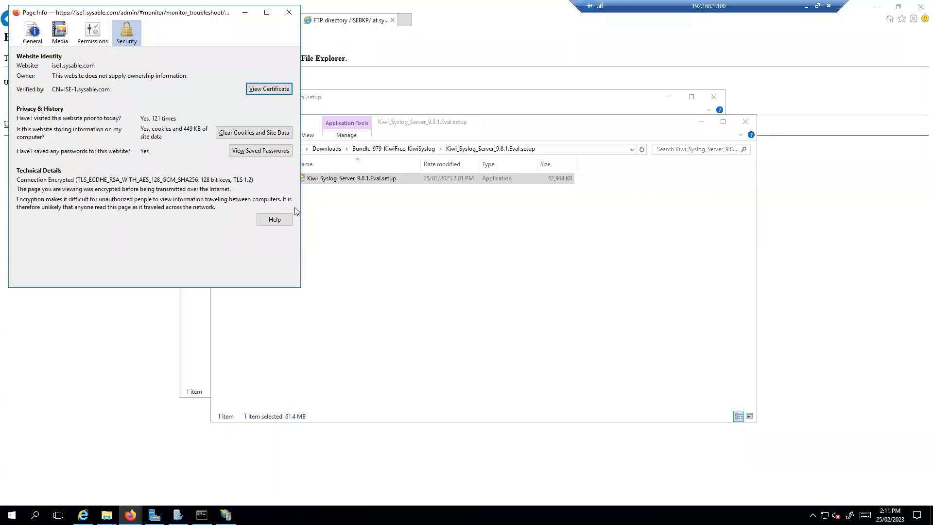
pyautogui.click(288, 13)
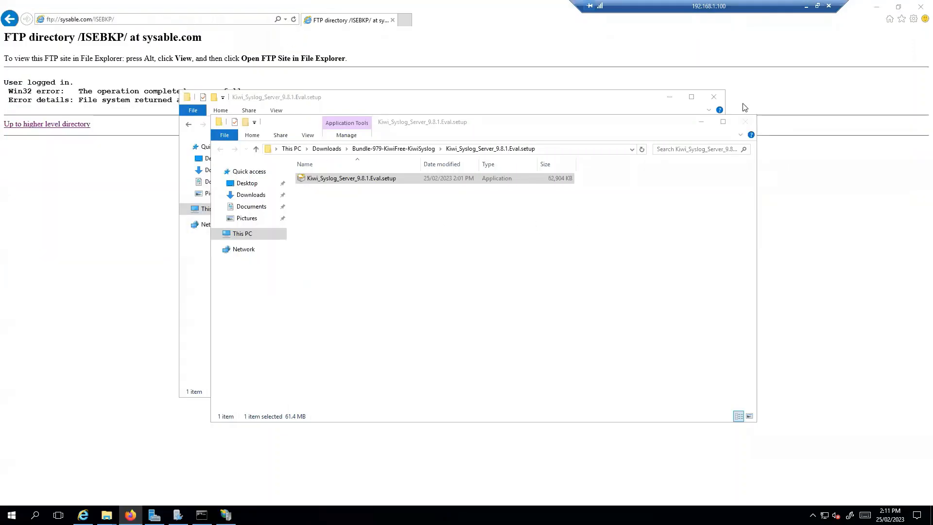
pyautogui.click(745, 122)
pyautogui.click(714, 97)
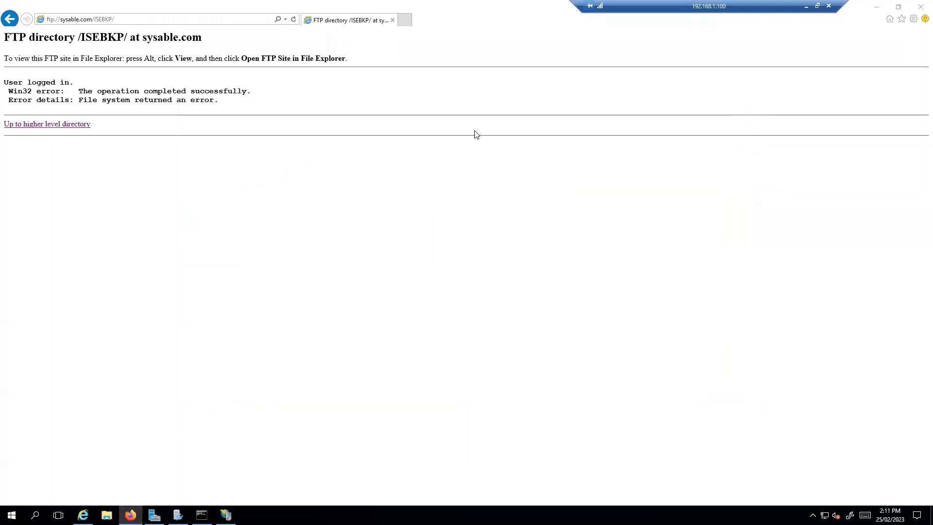
pyautogui.click(921, 6)
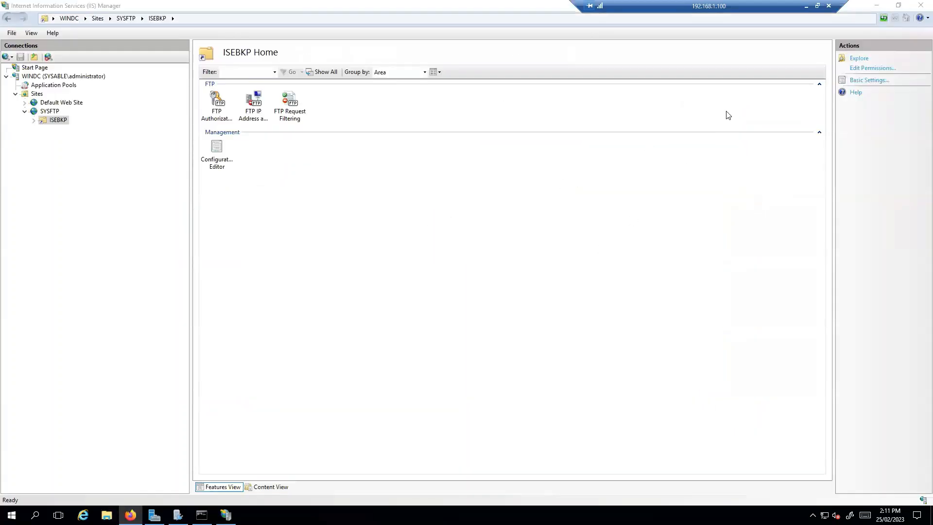
pyautogui.click(876, 5)
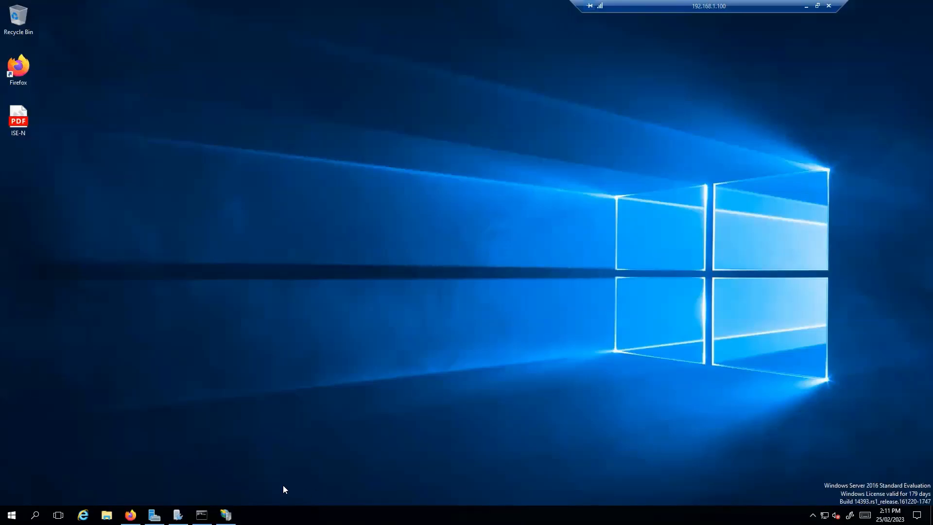
pyautogui.click(226, 514)
# Step: In Server Manager, start Add Roles and Features with role-based installation and reach Select server roles
pyautogui.click(226, 514)
pyautogui.click(154, 515)
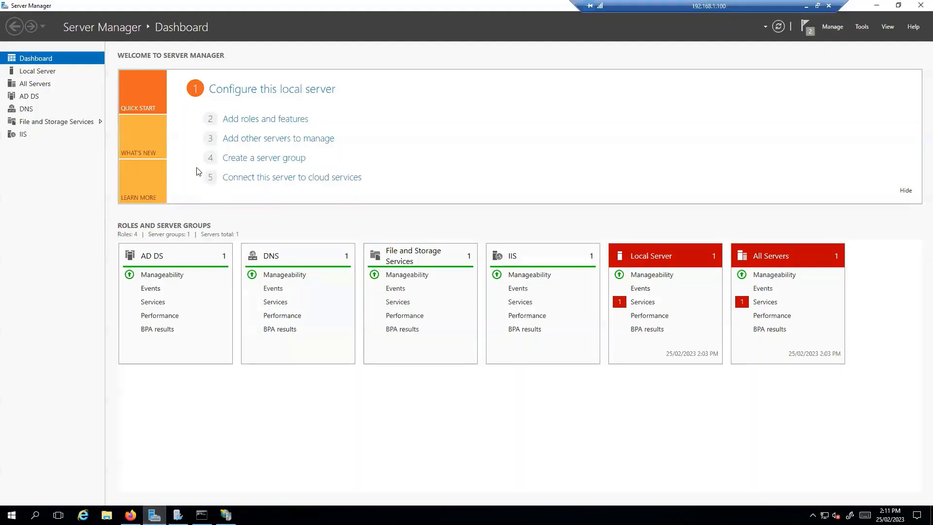
pyautogui.click(287, 120)
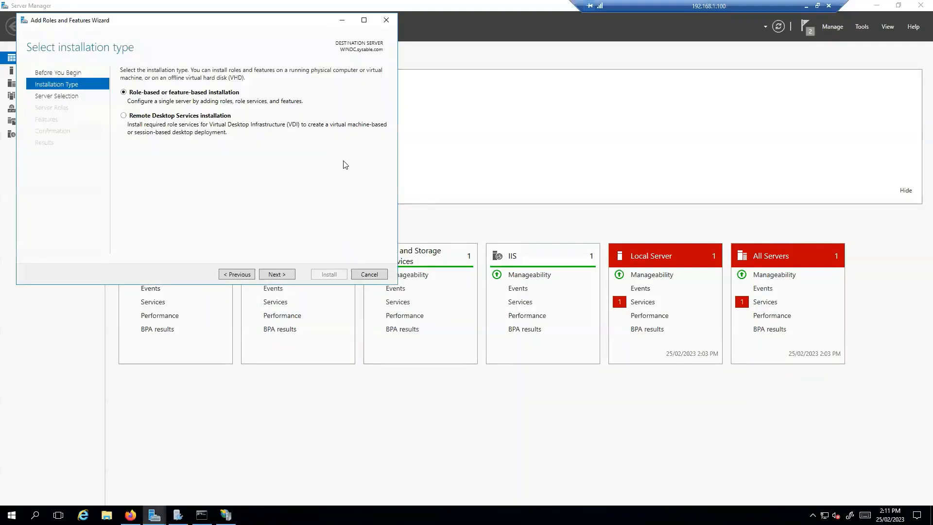
pyautogui.click(284, 275)
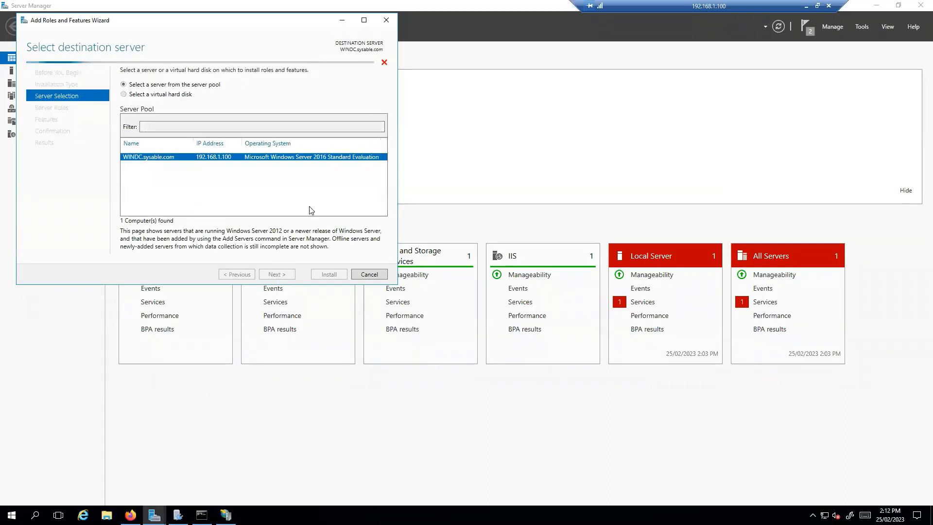
pyautogui.moveTo(251, 20); pyautogui.dragTo(389, 73)
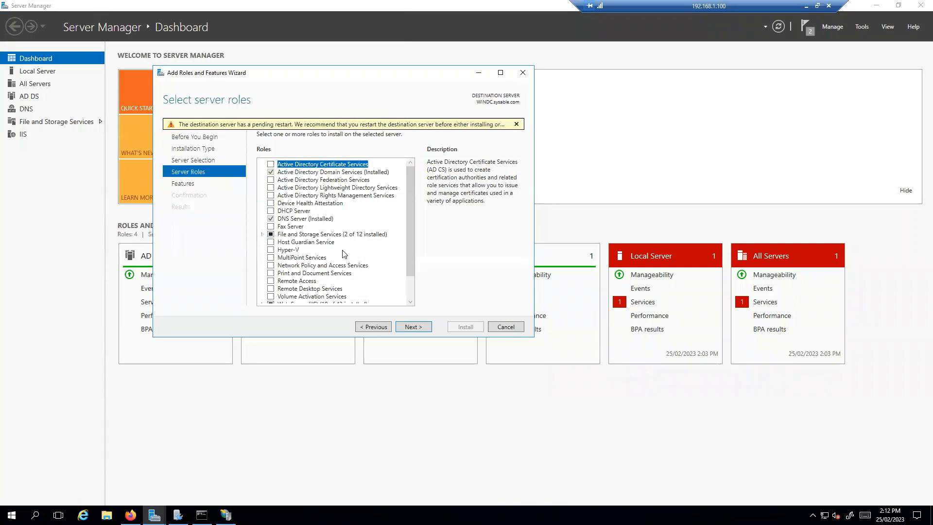
# Step: Select the Active Directory Certificate Services role with its required features and proceed to role services
pyautogui.click(271, 164)
pyautogui.click(373, 288)
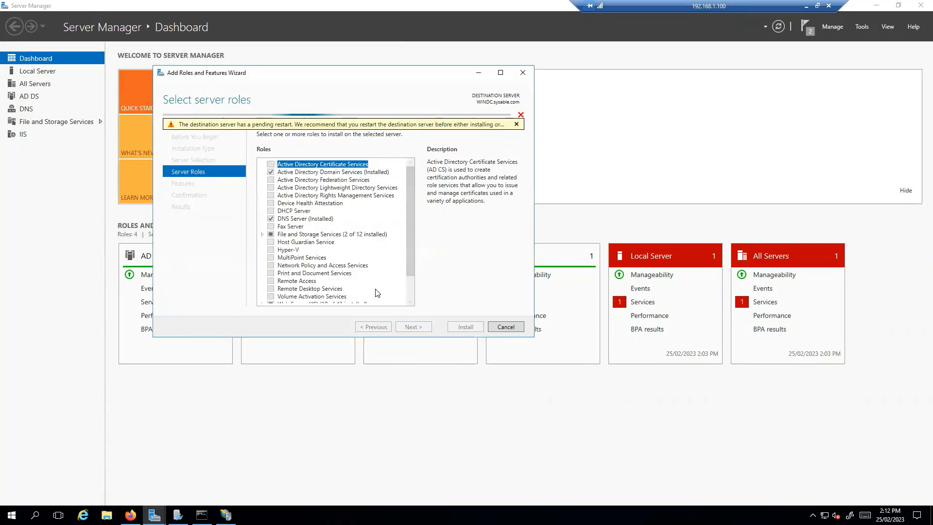
pyautogui.click(421, 329)
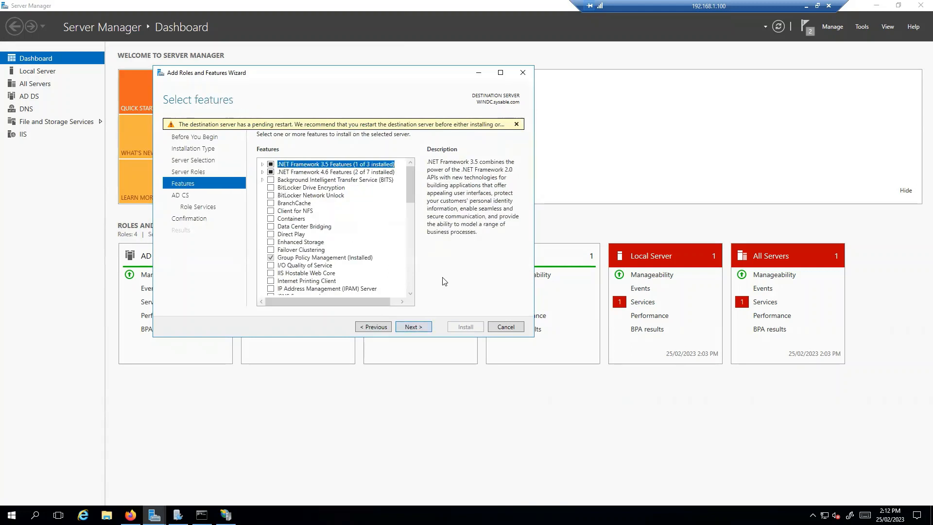
pyautogui.click(417, 331)
pyautogui.click(413, 328)
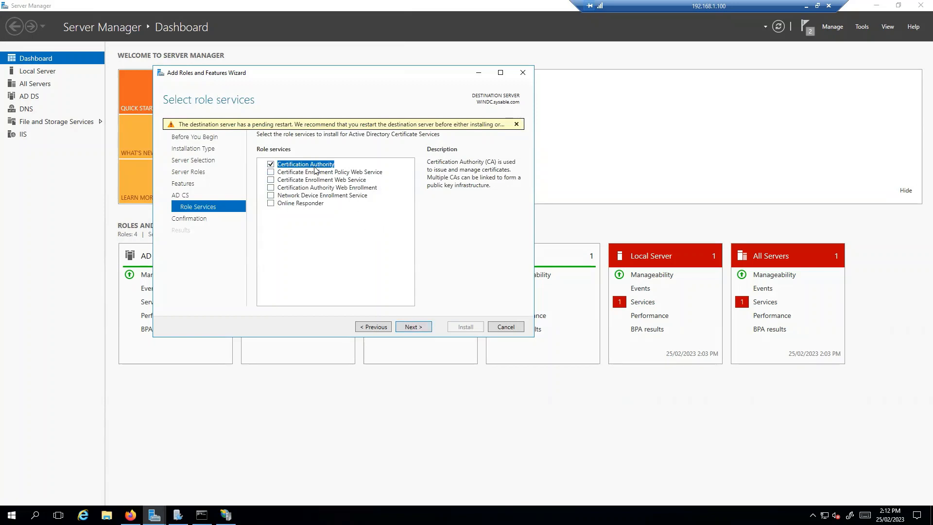
# Step: Add the Certification Authority Web Enrollment role service with its required web server features
pyautogui.click(271, 188)
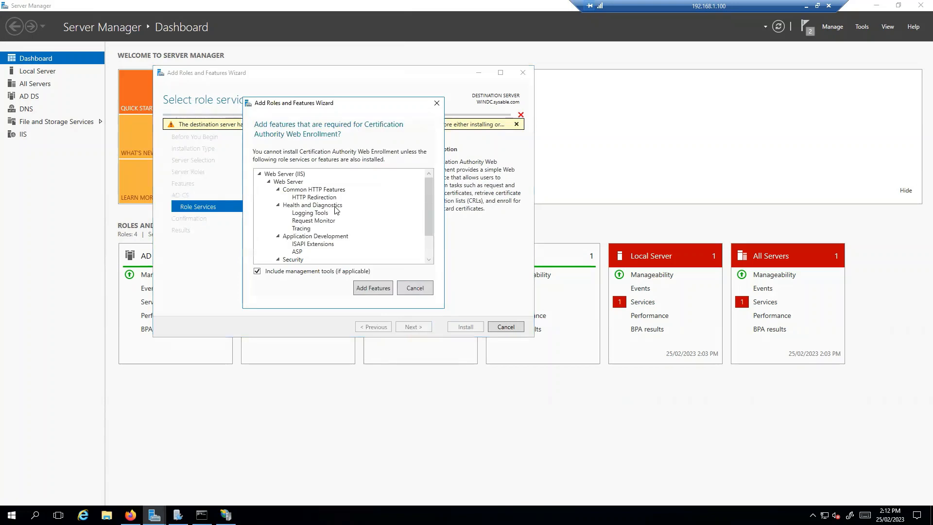
pyautogui.scroll(-2, 350, 233)
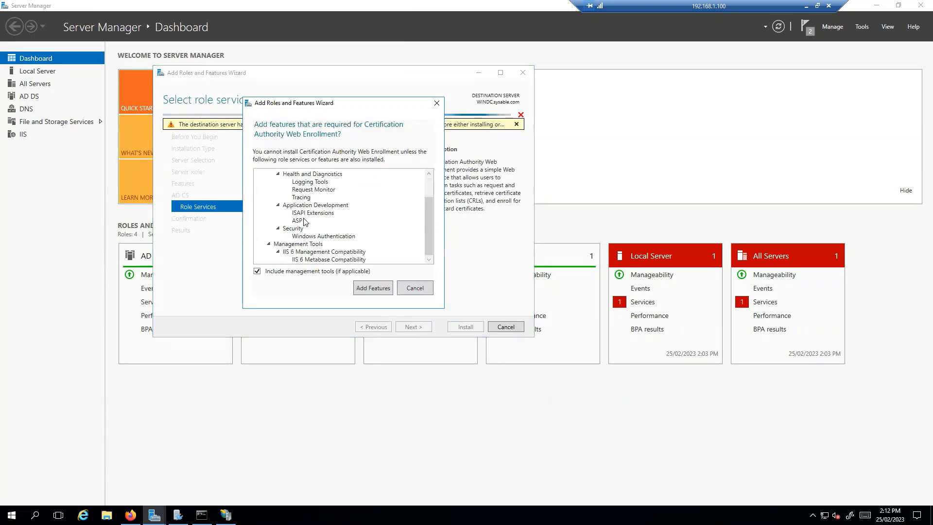
pyautogui.scroll(2, 302, 221)
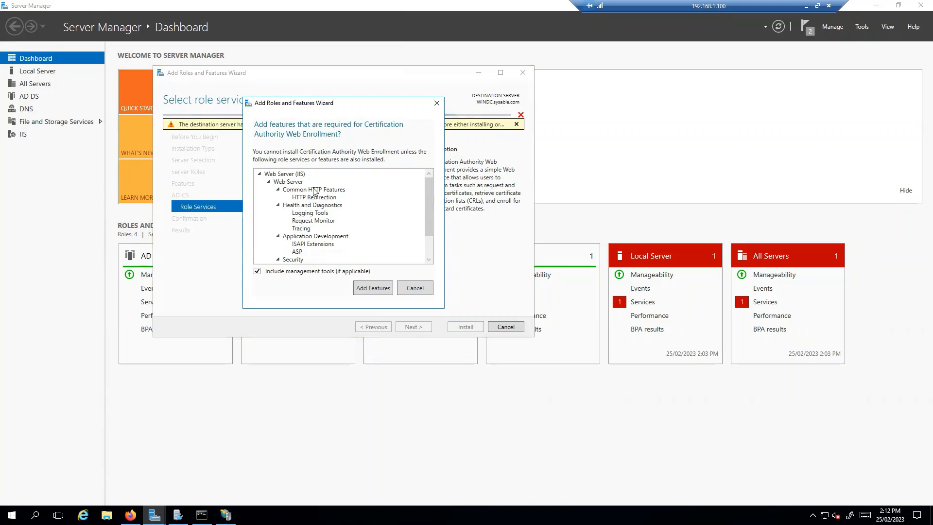
pyautogui.scroll(-2, 329, 223)
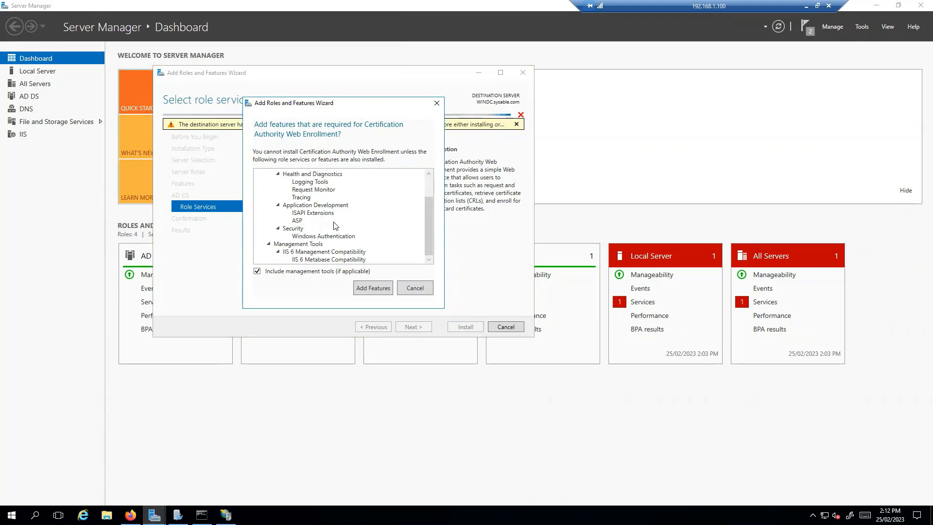
pyautogui.click(373, 291)
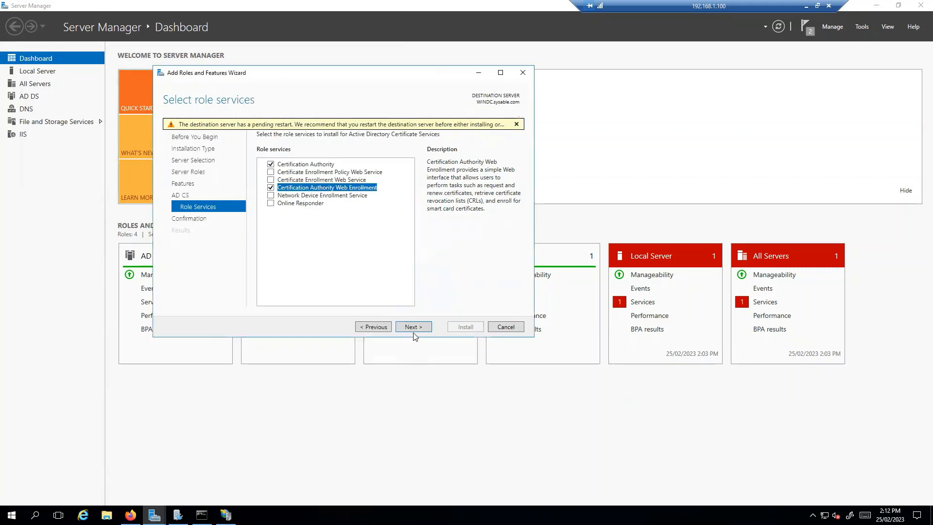
pyautogui.click(417, 328)
# Step: Install AD CS and IIS, close the finished wizard, and check the notifications
pyautogui.click(466, 329)
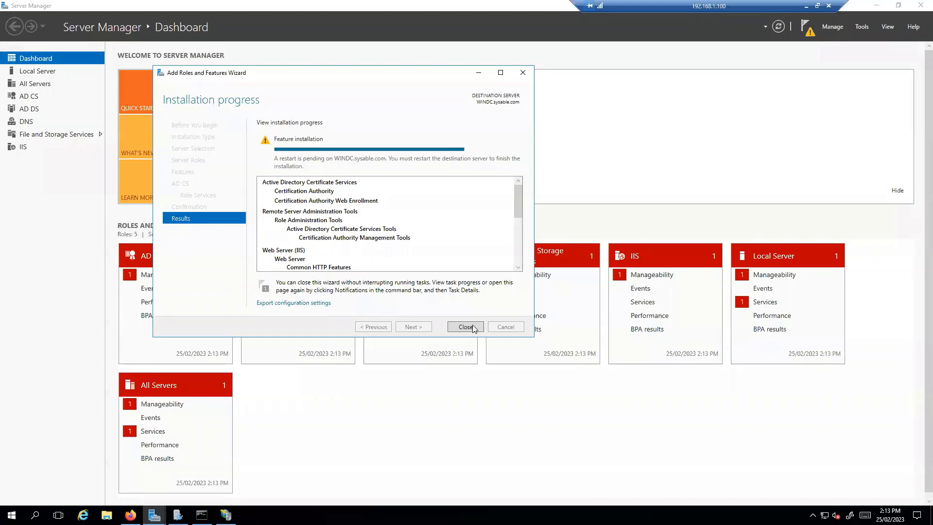
pyautogui.click(473, 329)
pyautogui.click(808, 31)
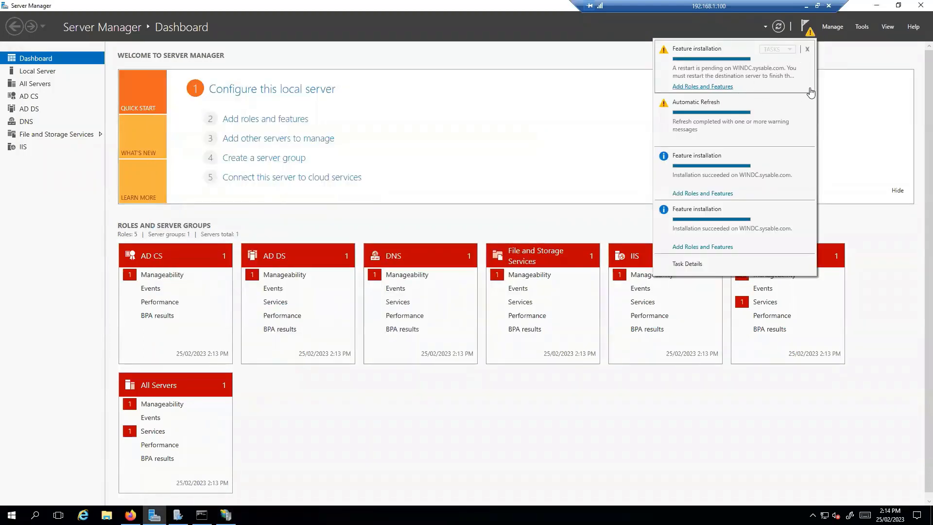
# Step: Browse the Tools list and reopen the installation results from notifications to review them
pyautogui.click(862, 27)
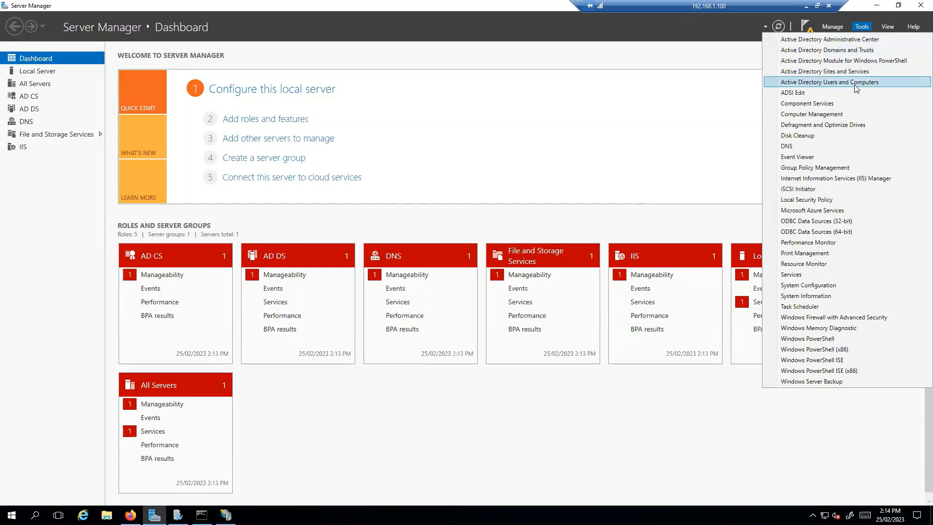
pyautogui.click(703, 61)
pyautogui.click(806, 27)
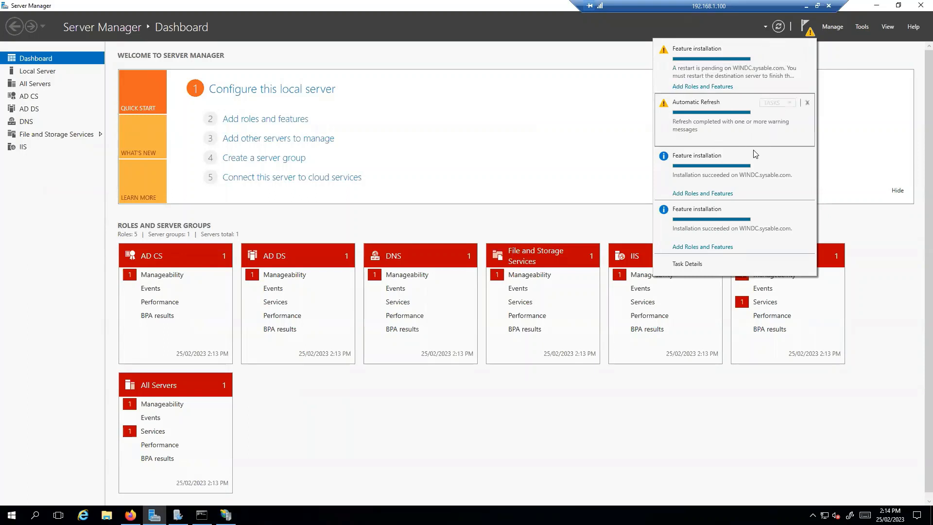
pyautogui.click(703, 86)
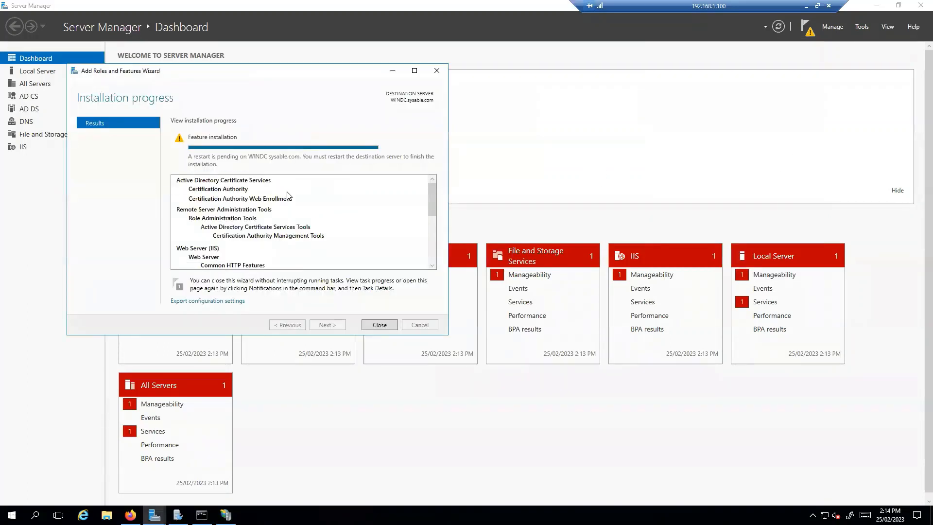
pyautogui.scroll(-6, 266, 229)
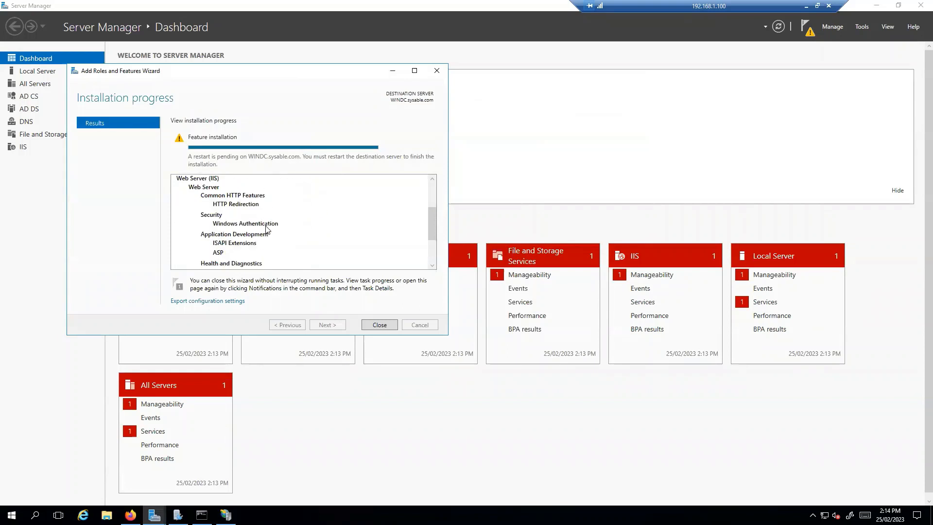
pyautogui.scroll(6, 266, 230)
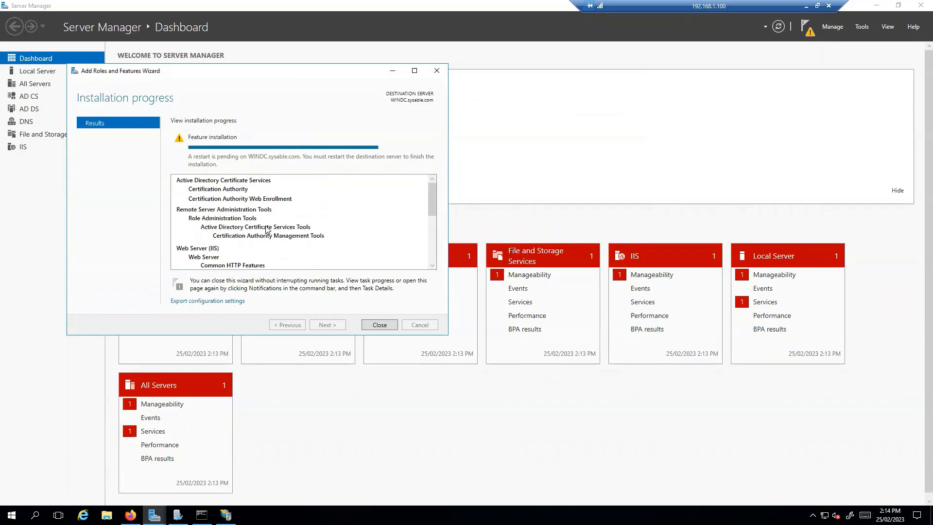
pyautogui.click(375, 327)
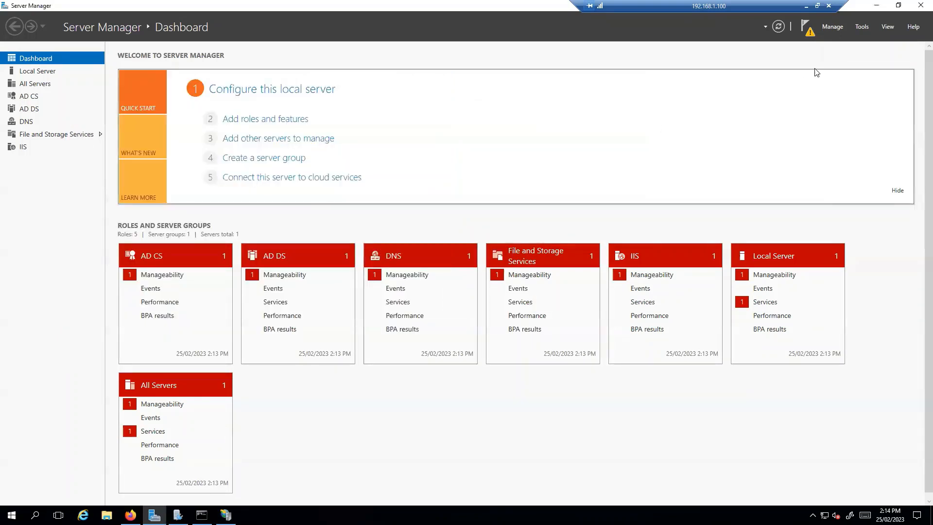
# Step: Check the notifications again for the pending AD CS post-deployment configuration
pyautogui.click(861, 27)
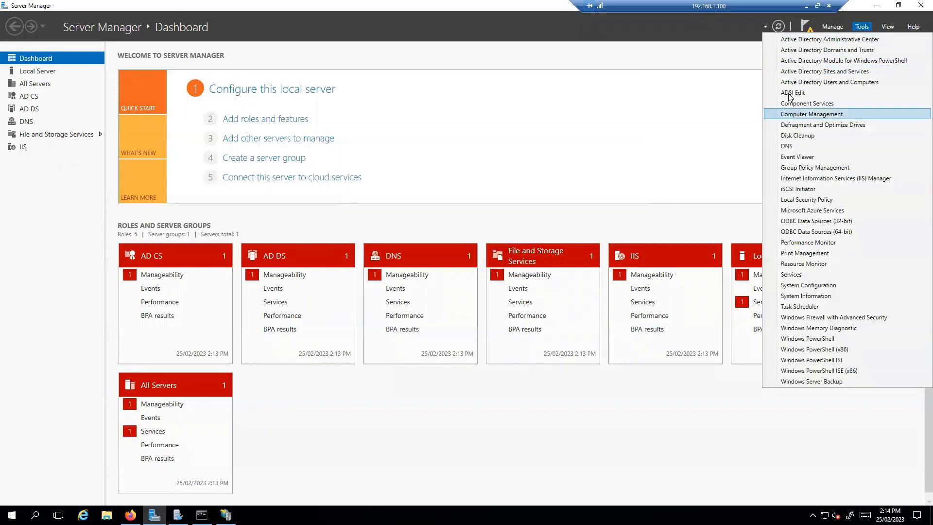
pyautogui.click(732, 58)
pyautogui.click(809, 34)
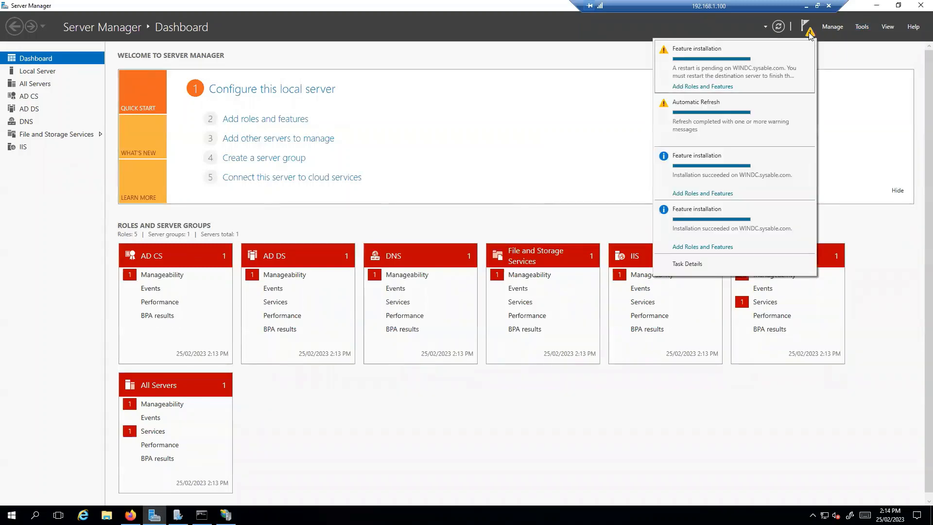
pyautogui.click(845, 56)
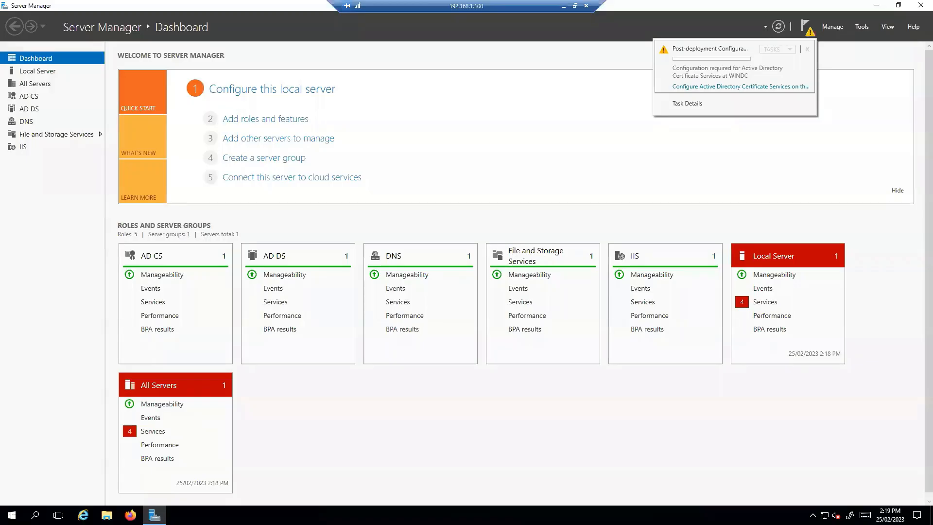
# Step: Start AD CS configuration with administrator credentials, selecting Certification Authority and Web Enrollment
pyautogui.click(737, 88)
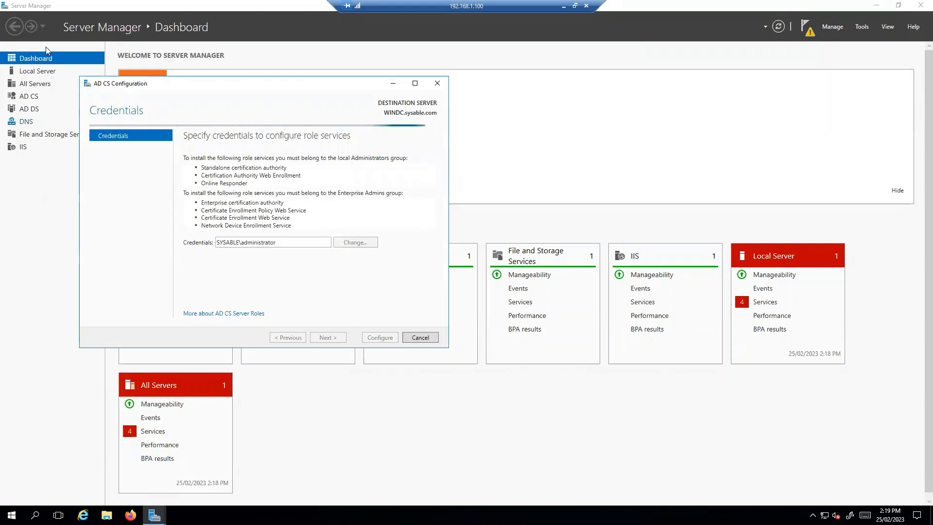
pyautogui.moveTo(231, 87); pyautogui.dragTo(410, 102)
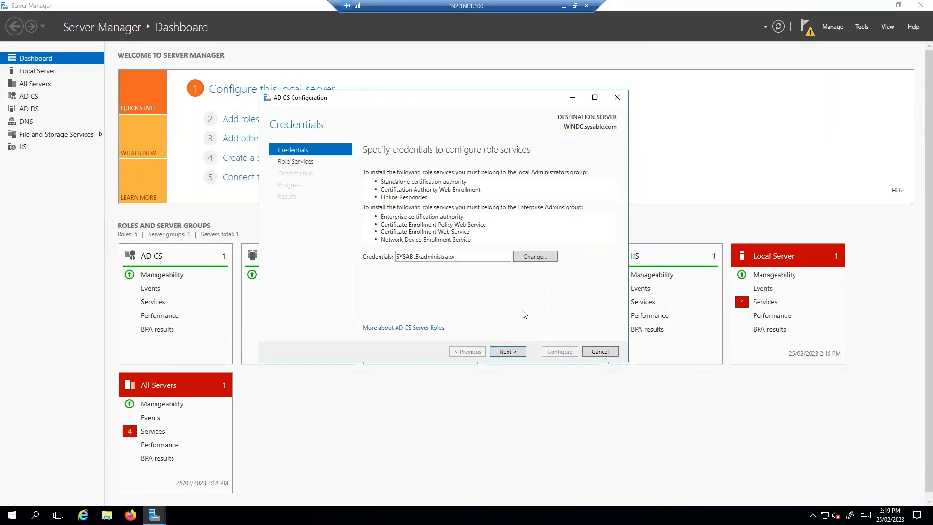
pyautogui.click(521, 356)
pyautogui.click(367, 171)
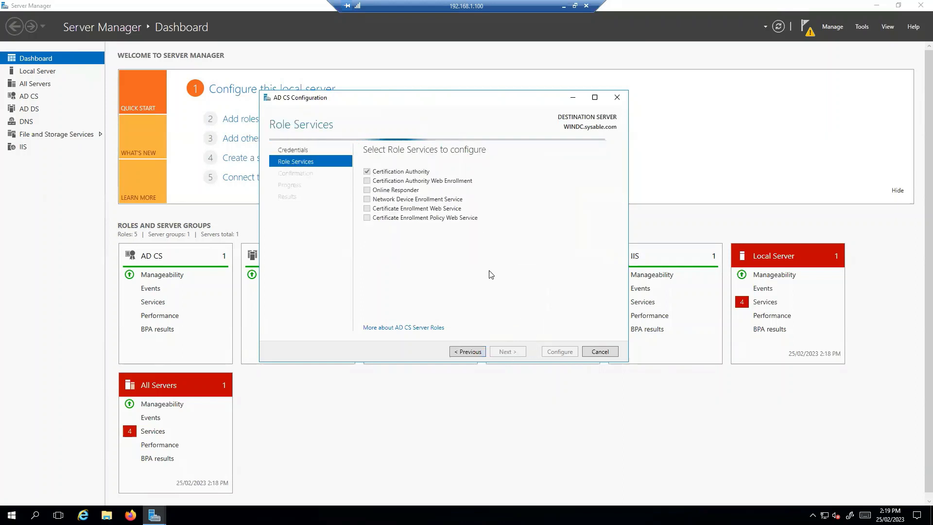
pyautogui.click(367, 181)
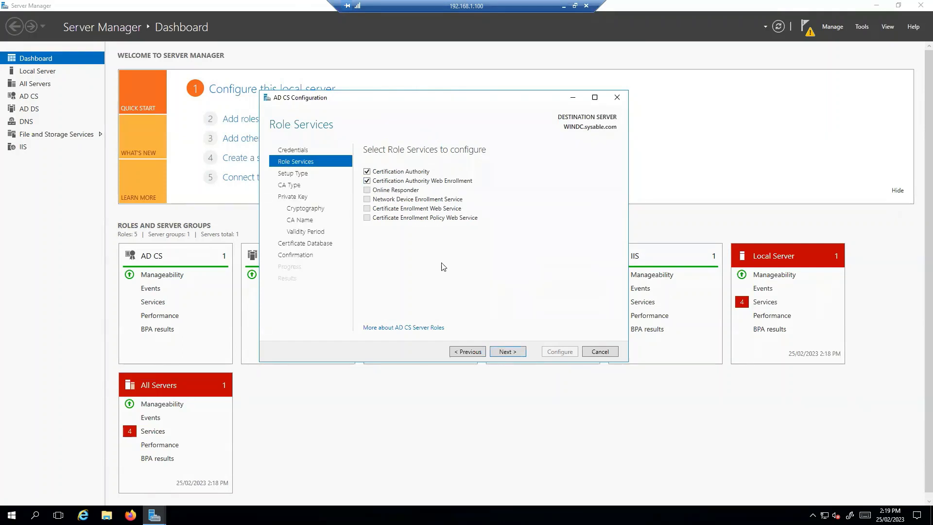
pyautogui.click(518, 352)
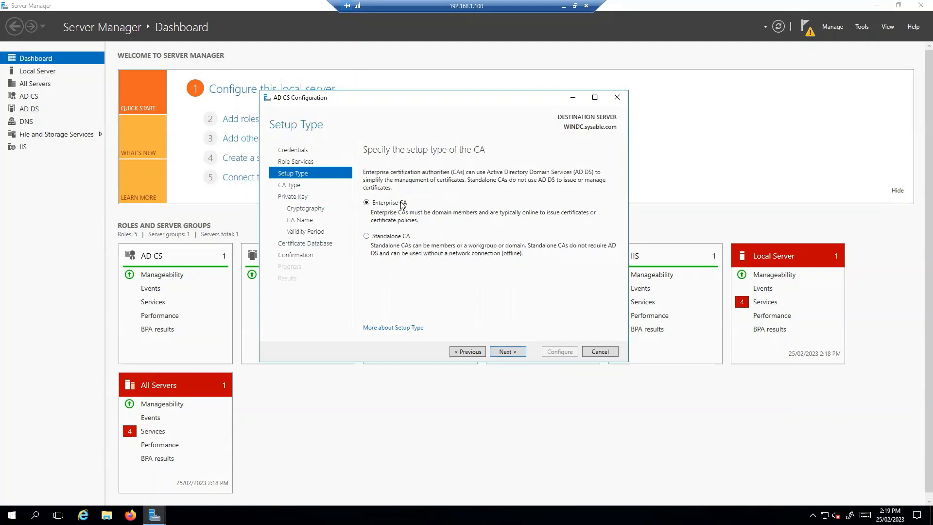
# Step: Choose Enterprise Root CA with a new private key and default cryptography
pyautogui.click(507, 351)
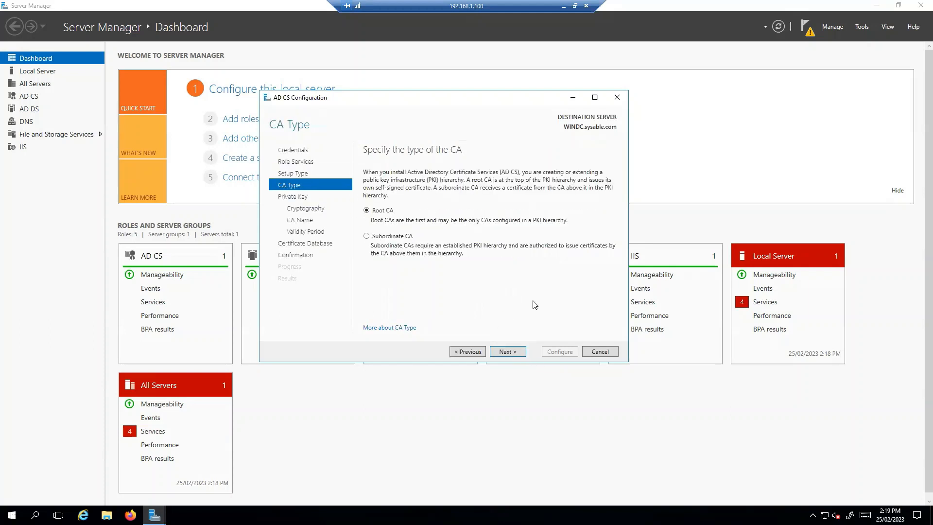
pyautogui.click(514, 353)
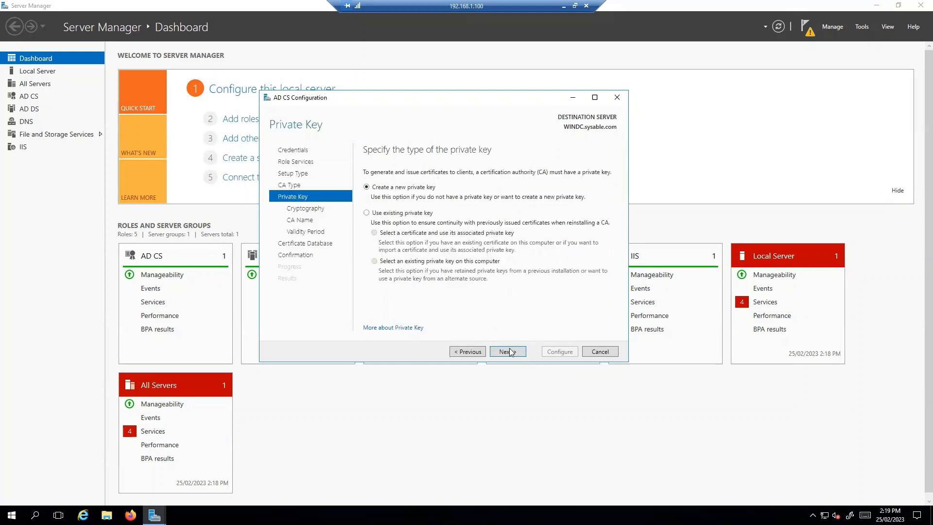
pyautogui.click(511, 355)
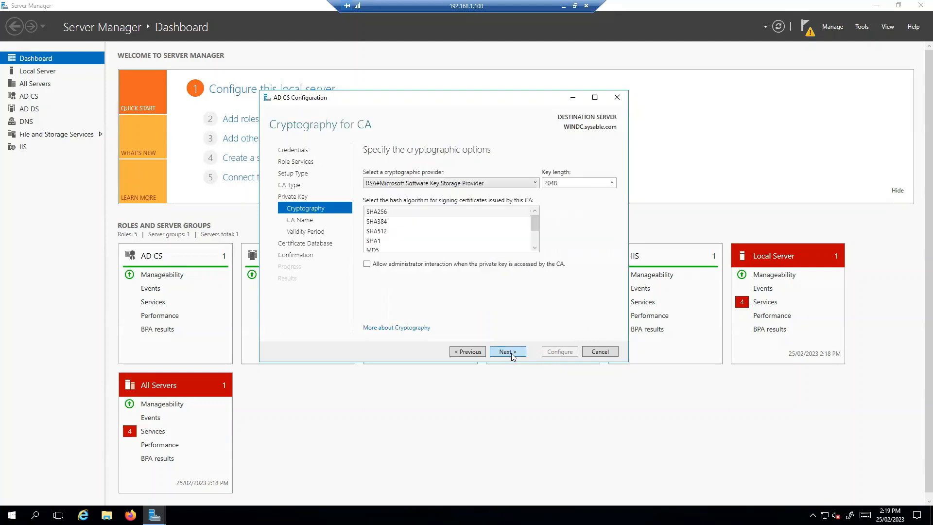
pyautogui.click(511, 355)
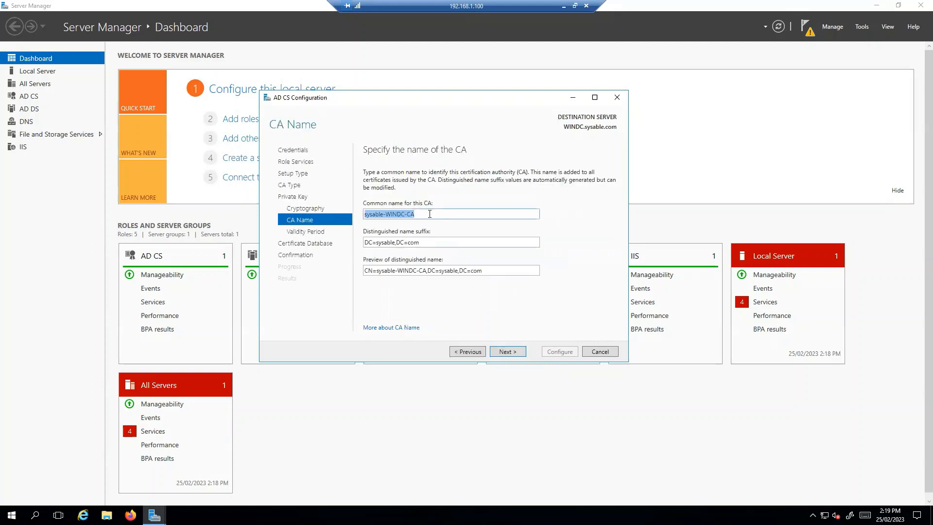
# Step: Name the certification authority 'sysable'
pyautogui.write('sysba')
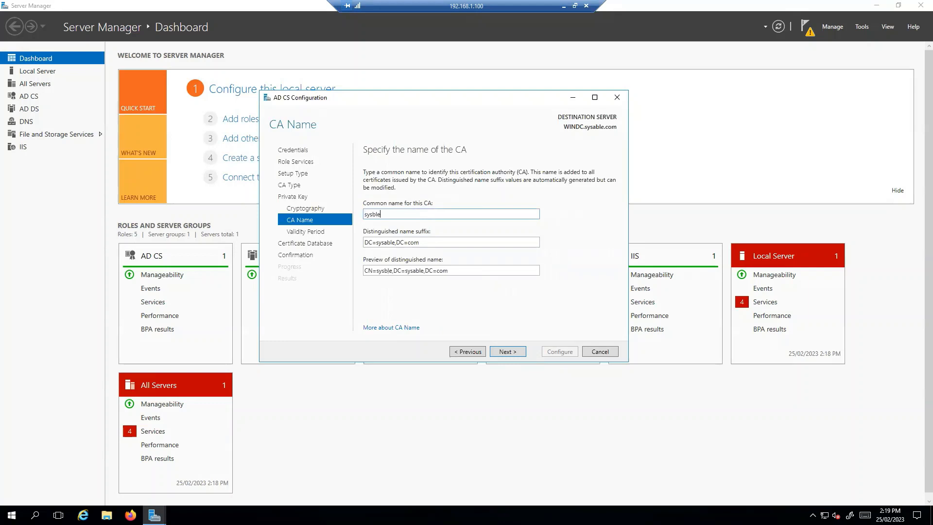
pyautogui.press('BackSpace')
pyautogui.press('BackSpace')
pyautogui.write('able')
pyautogui.moveTo(460, 271); pyautogui.dragTo(411, 290)
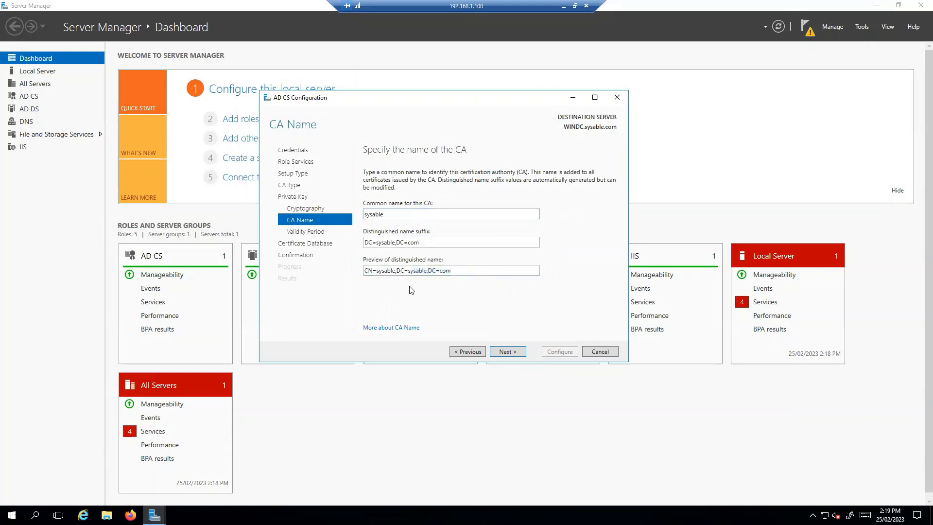
pyautogui.moveTo(456, 271); pyautogui.dragTo(364, 270)
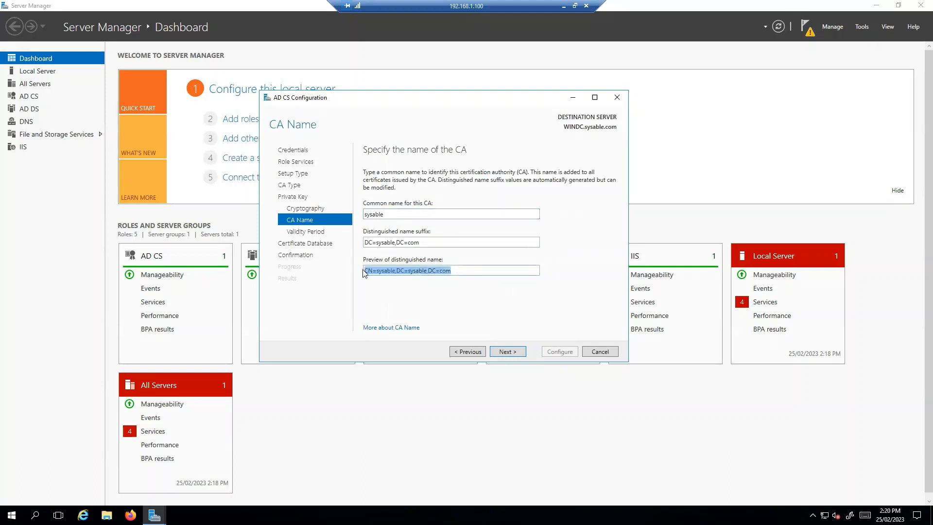
pyautogui.click(438, 296)
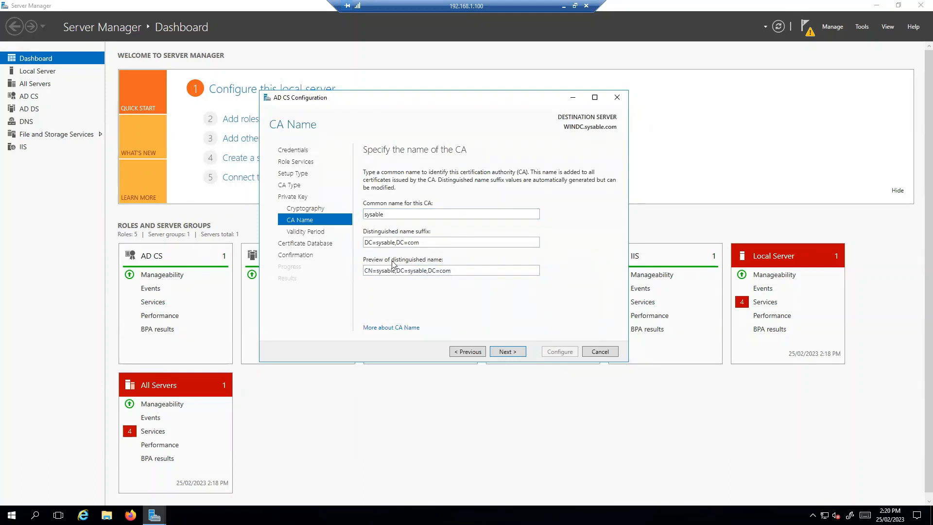
pyautogui.click(505, 351)
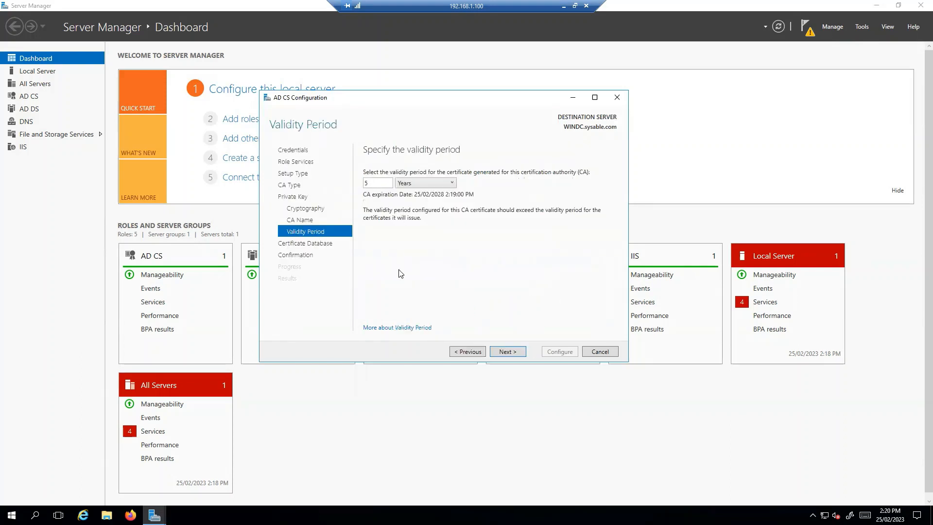
# Step: Keep the 5-year validity and default database locations, configure, and close the wizard
pyautogui.click(507, 352)
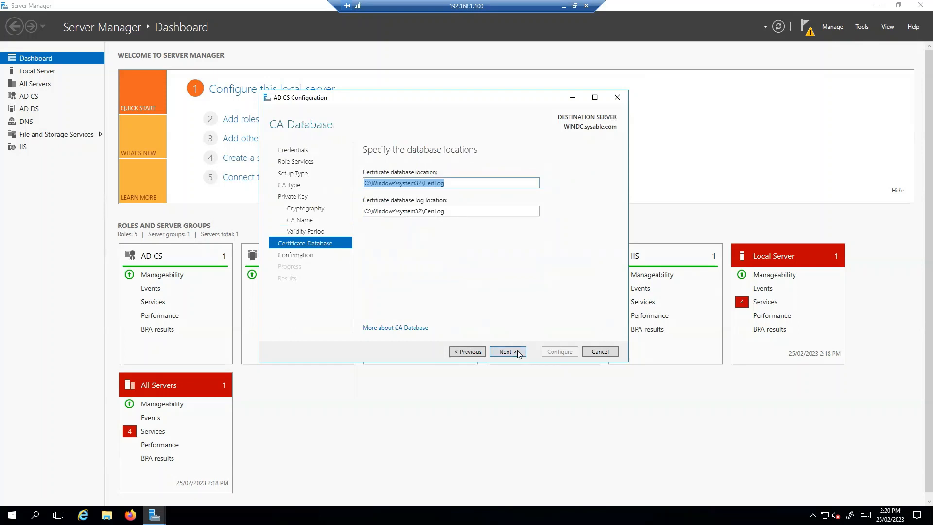
pyautogui.click(517, 352)
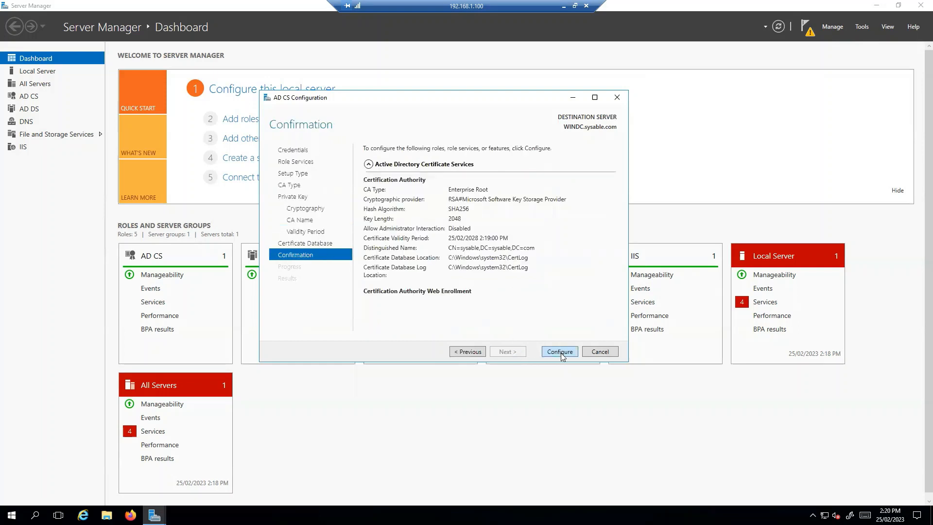
pyautogui.click(559, 352)
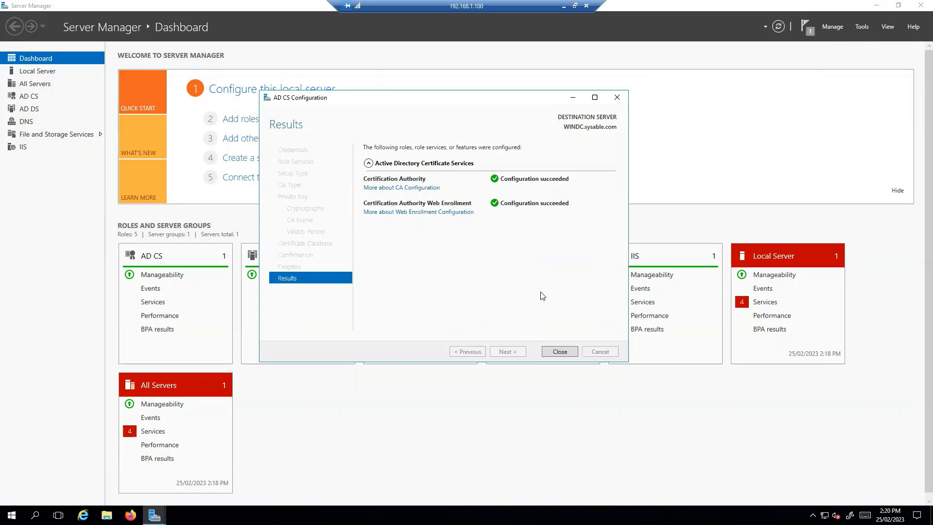
pyautogui.click(559, 351)
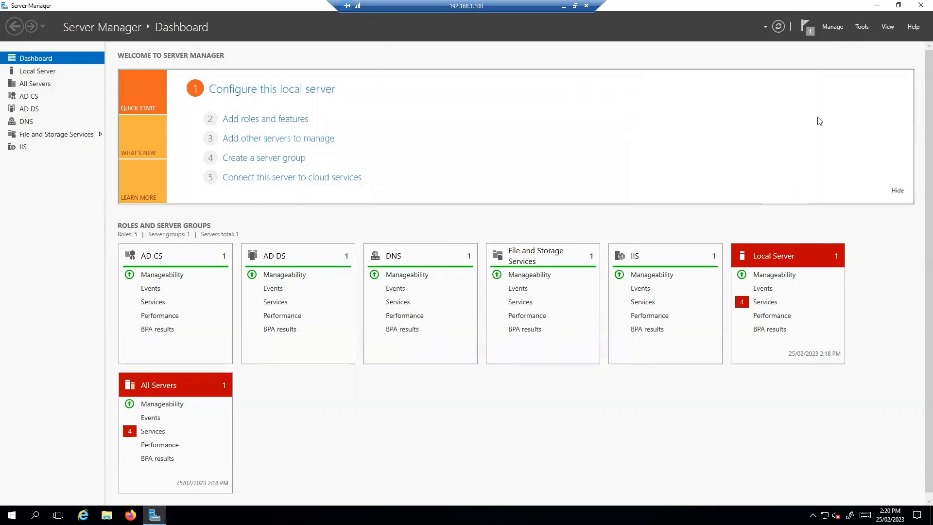
# Step: Launch the Certification Authority console maximized and open the sysable CA's Properties
pyautogui.click(862, 26)
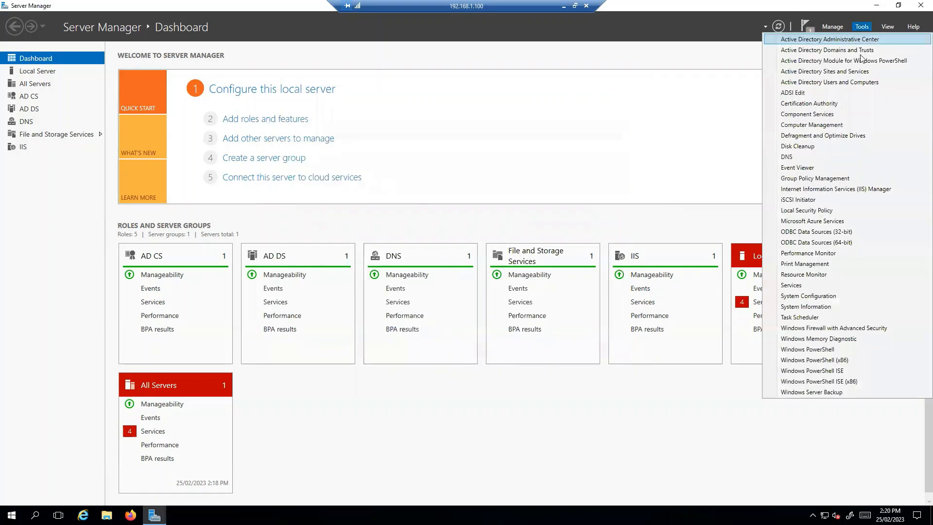
pyautogui.click(823, 108)
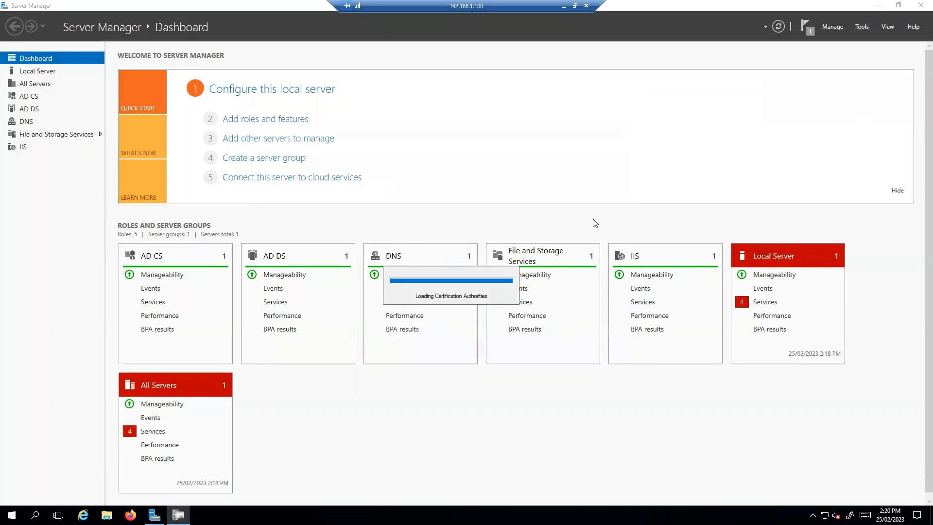
pyautogui.click(407, 104)
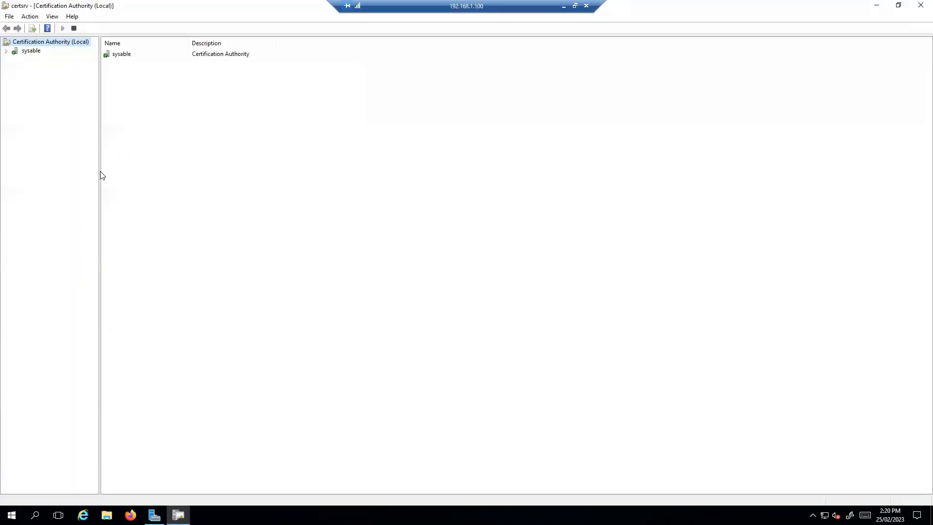
pyautogui.moveTo(102, 176); pyautogui.dragTo(182, 173)
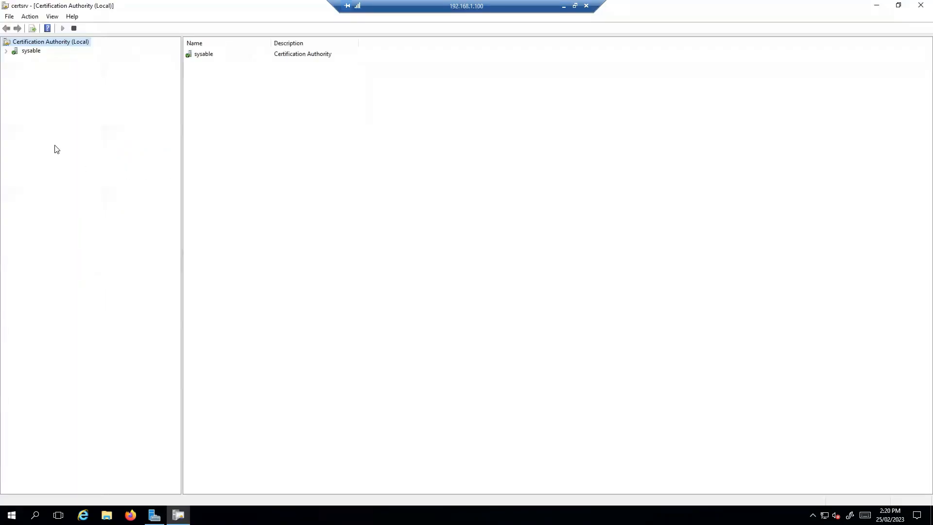
pyautogui.click(6, 50)
pyautogui.click(31, 51)
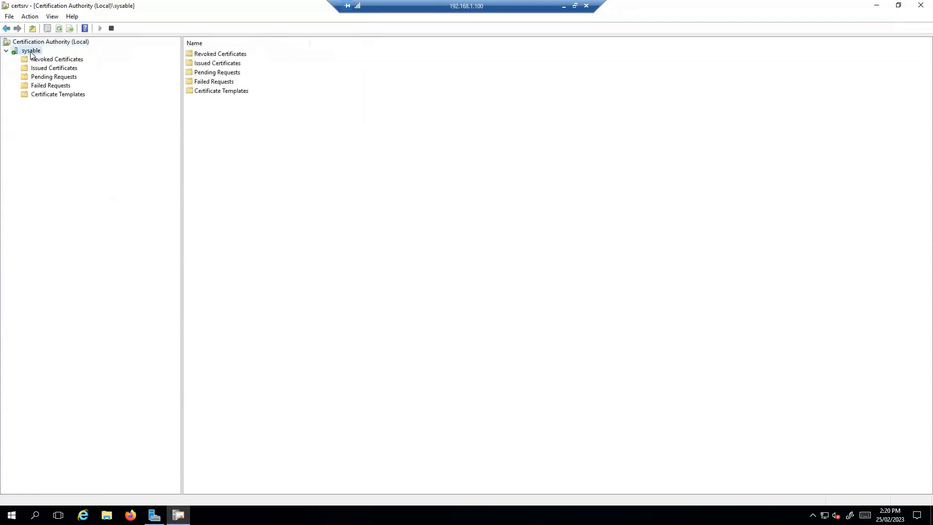
pyautogui.rightClick(31, 50)
pyautogui.click(71, 110)
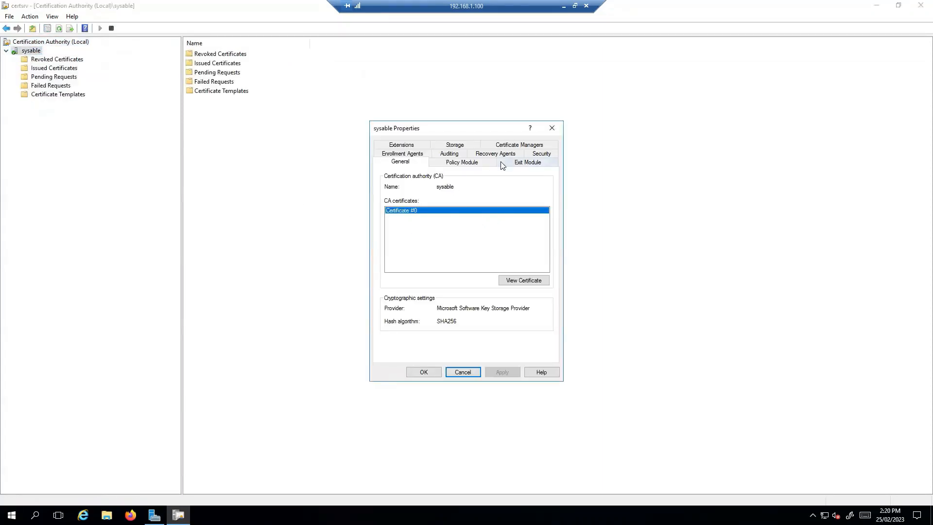
pyautogui.click(401, 145)
pyautogui.click(450, 237)
pyautogui.click(524, 268)
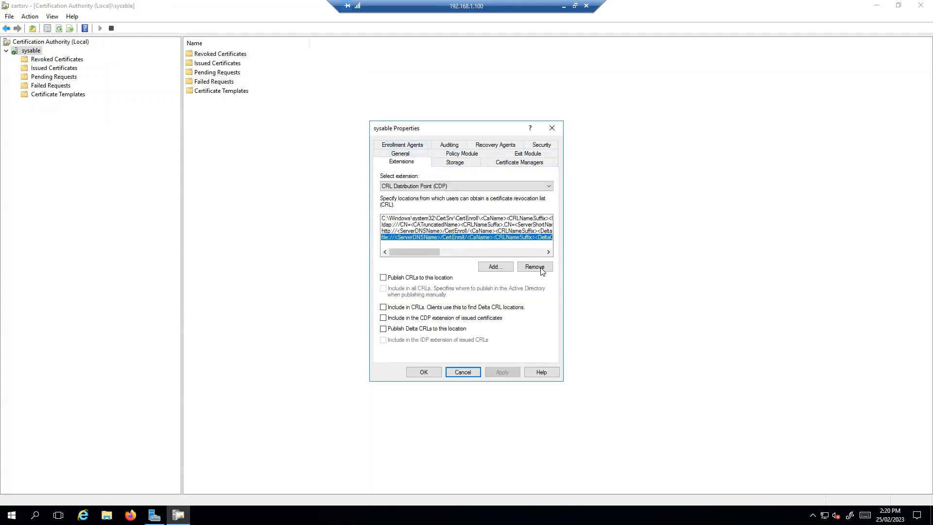
pyautogui.press('Return')
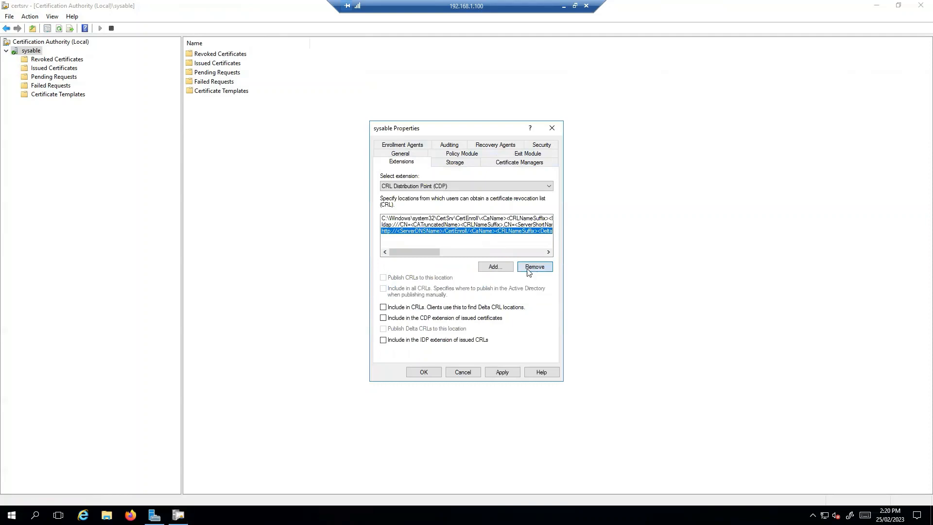
pyautogui.click(533, 267)
pyautogui.click(531, 287)
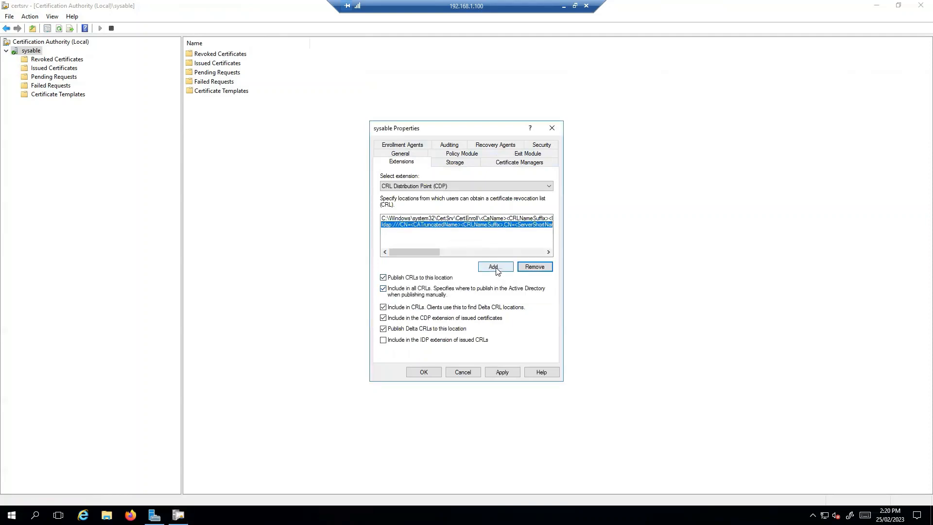
pyautogui.click(495, 267)
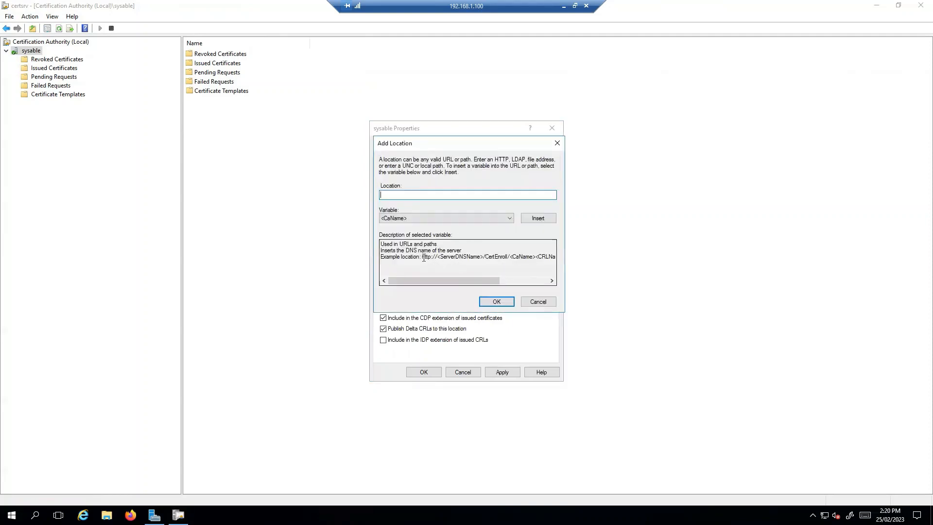
pyautogui.moveTo(423, 257); pyautogui.dragTo(560, 257)
pyautogui.hotkey('ctrl', 'c')
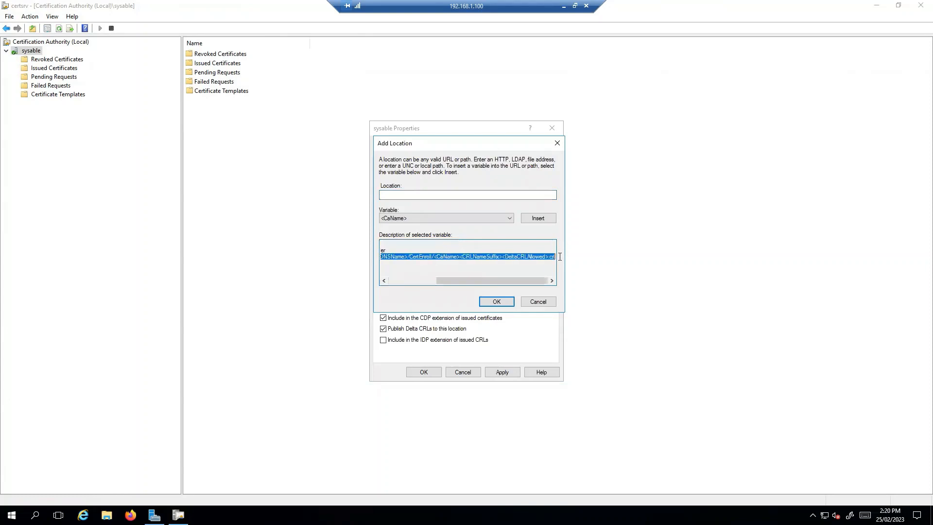
pyautogui.click(411, 195)
pyautogui.hotkey('ctrl', 'v')
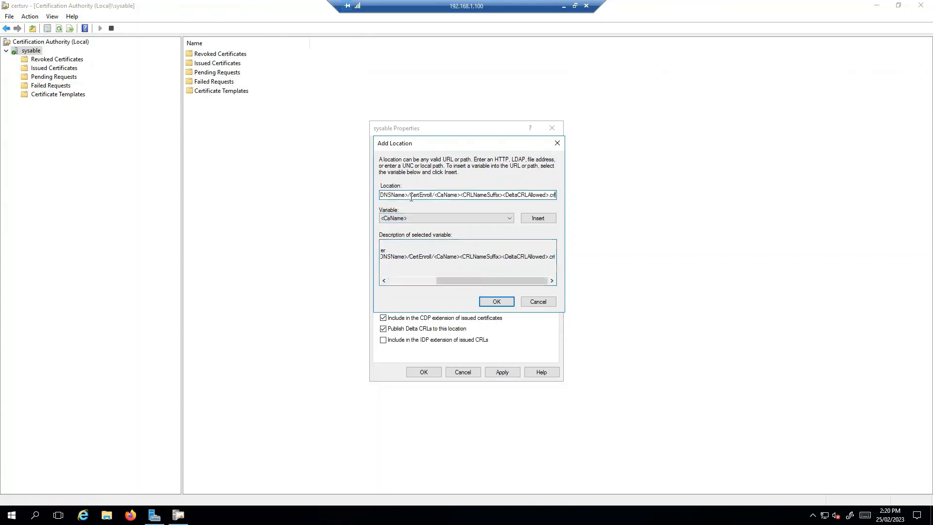
pyautogui.press('BackSpace')
pyautogui.press('BackSpace')
pyautogui.press('BackSpace')
pyautogui.press('BackSpace')
pyautogui.press('BackSpace')
pyautogui.press('BackSpace')
pyautogui.press('BackSpace')
pyautogui.press('BackSpace')
pyautogui.press('BackSpace')
pyautogui.press('BackSpace')
pyautogui.press('BackSpace')
pyautogui.press('BackSpace')
pyautogui.press('BackSpace')
pyautogui.press('BackSpace')
pyautogui.press('BackSpace')
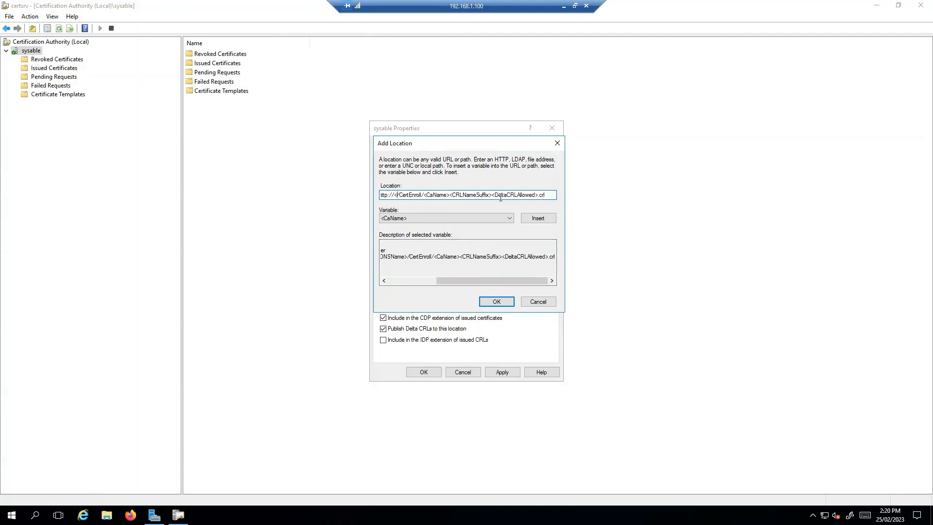
pyautogui.write('sysa')
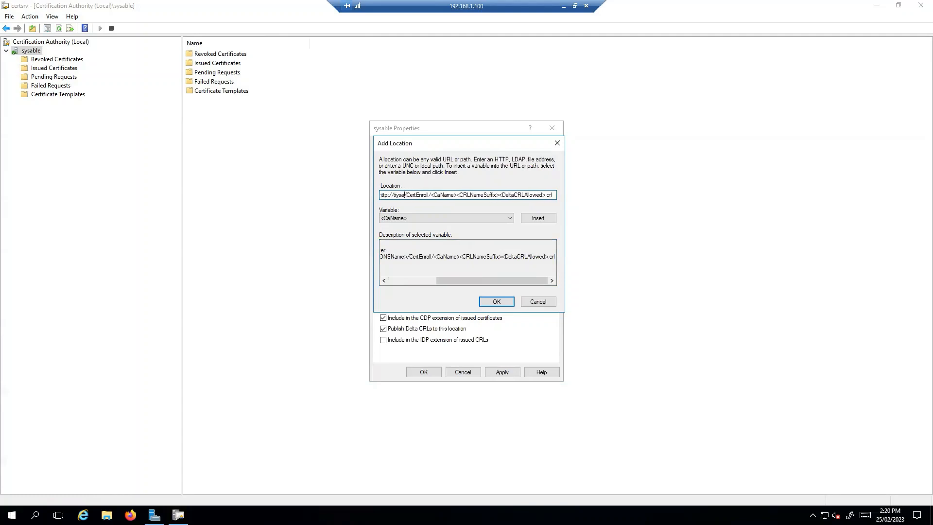
pyautogui.write('ble.com')
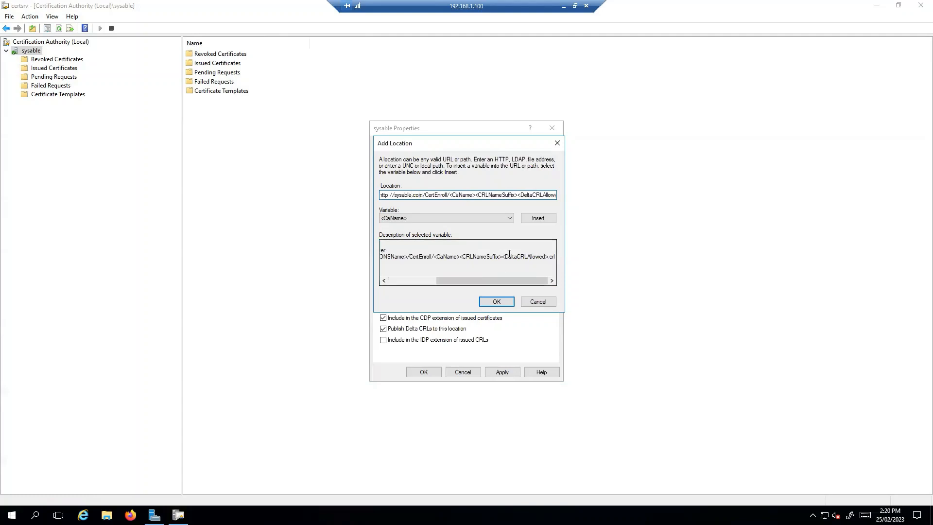
pyautogui.click(497, 301)
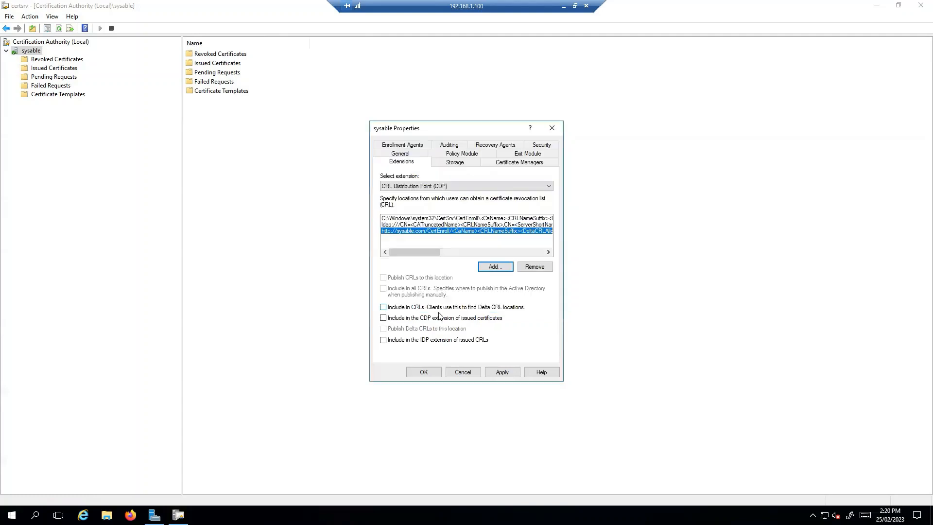
pyautogui.click(383, 307)
pyautogui.click(383, 318)
# Step: On the CA Extensions tab, remove the file:// Authority Information Access location
pyautogui.click(538, 186)
pyautogui.click(462, 201)
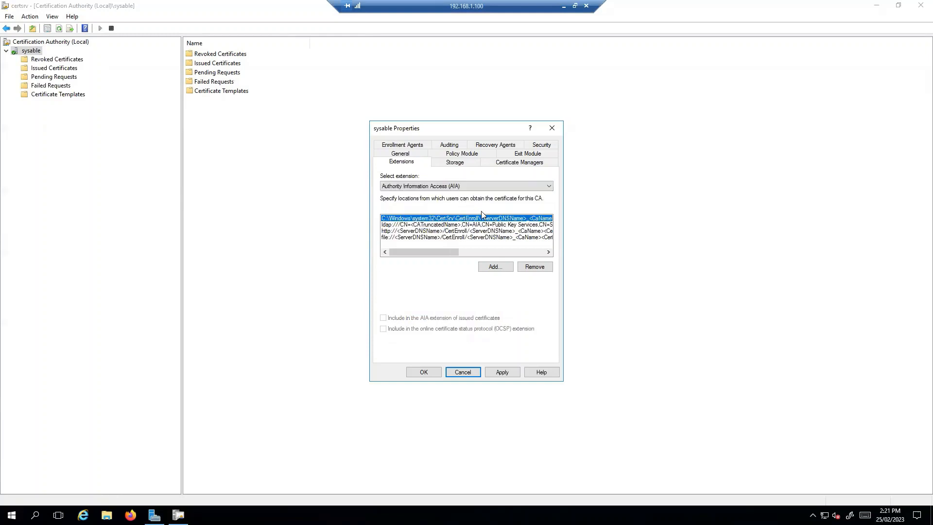
pyautogui.click(444, 237)
pyautogui.click(534, 267)
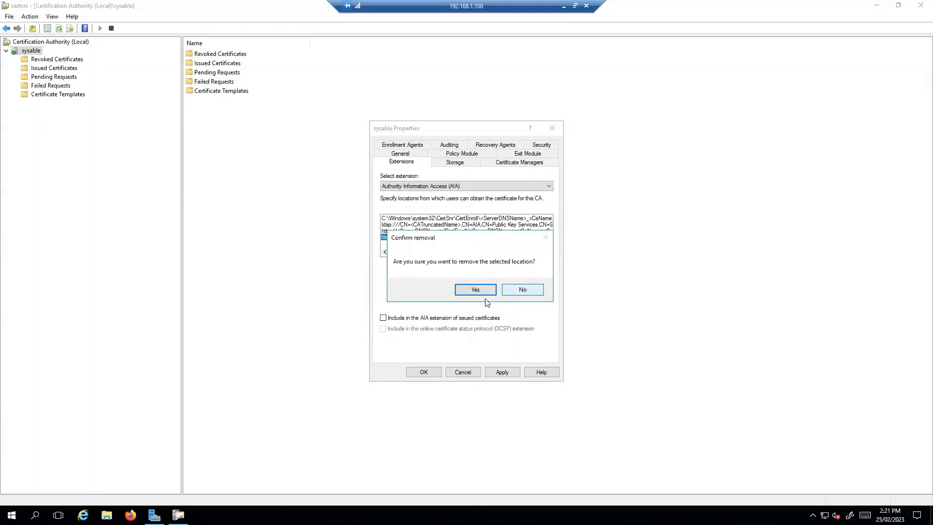
pyautogui.click(529, 287)
pyautogui.click(530, 267)
pyautogui.click(484, 288)
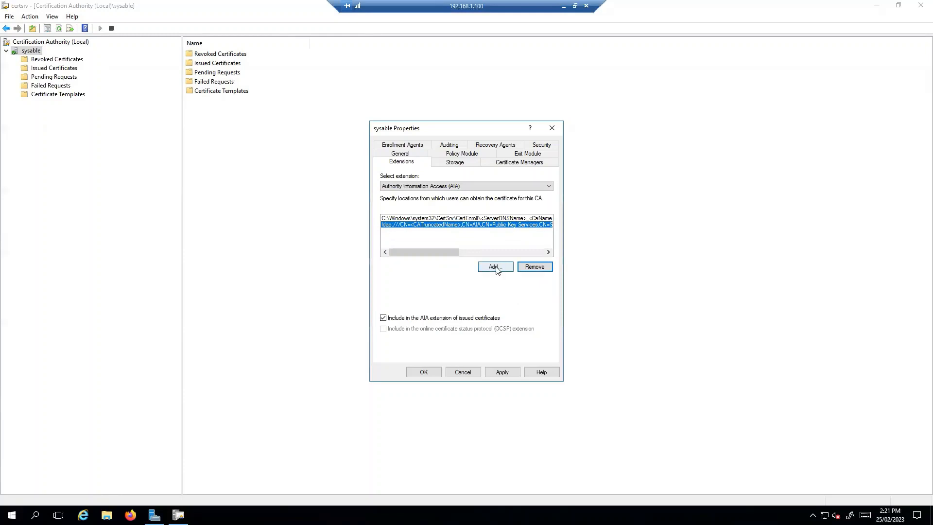
pyautogui.click(494, 266)
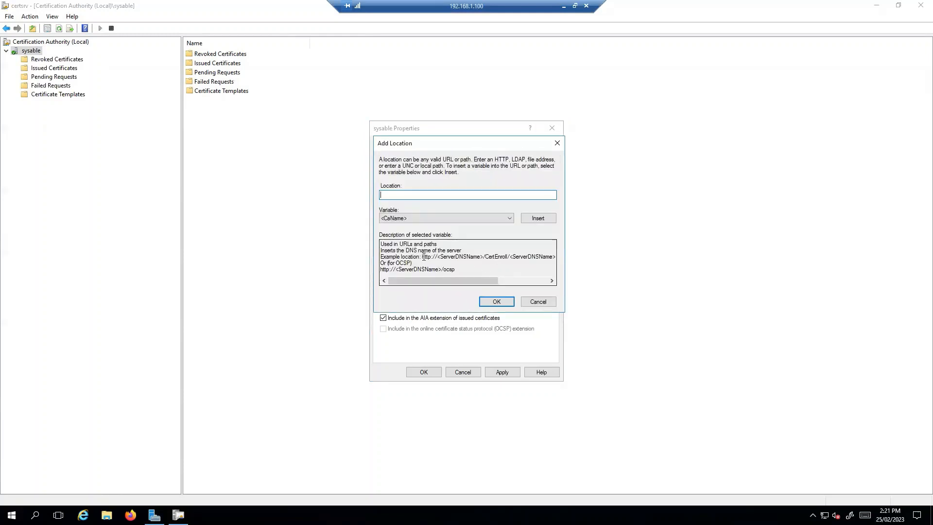
pyautogui.moveTo(421, 256); pyautogui.dragTo(428, 257)
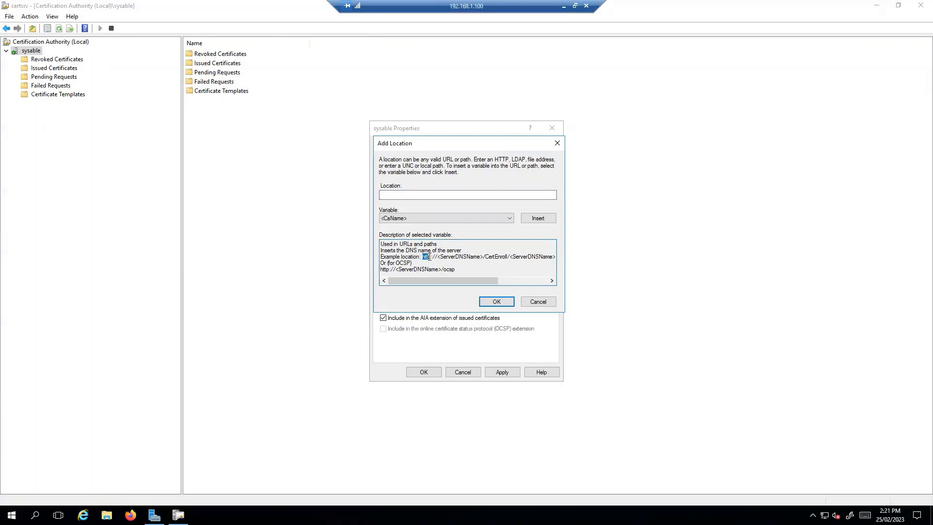
pyautogui.moveTo(424, 257); pyautogui.dragTo(561, 260)
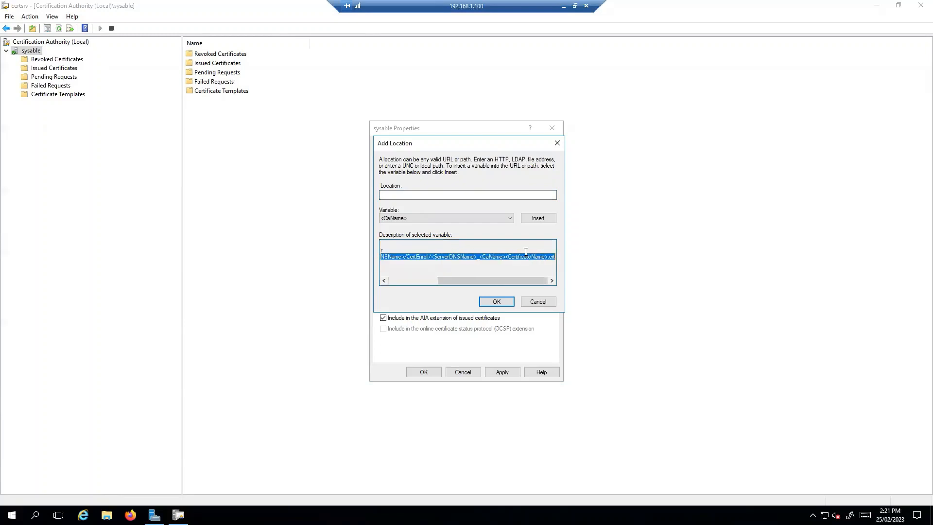
pyautogui.hotkey('ctrl', 'c')
pyautogui.click(452, 194)
pyautogui.hotkey('ctrl', 'v')
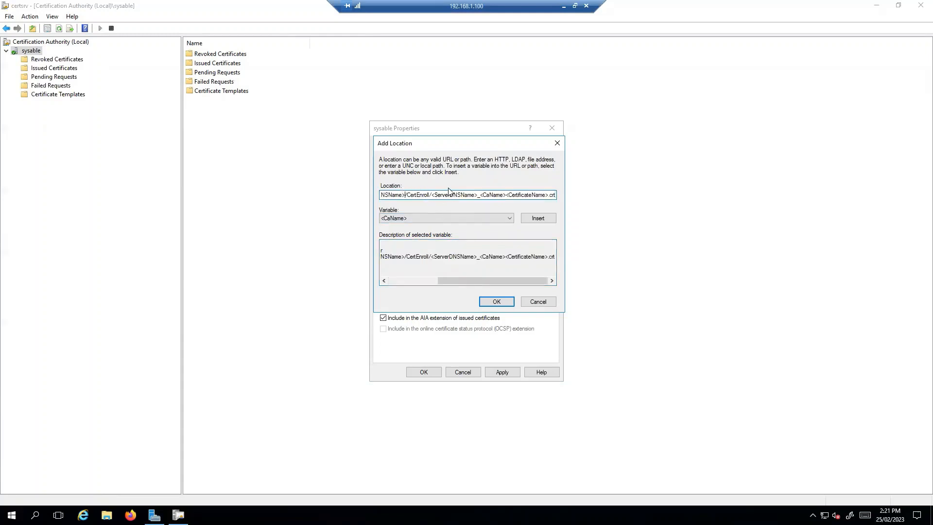
pyautogui.press('BackSpace')
pyautogui.press('BackSpace')
pyautogui.press('BackSpace')
pyautogui.press('BackSpace')
pyautogui.press('BackSpace')
pyautogui.press('BackSpace')
pyautogui.press('BackSpace')
pyautogui.press('BackSpace')
pyautogui.press('BackSpace')
pyautogui.press('BackSpace')
pyautogui.press('BackSpace')
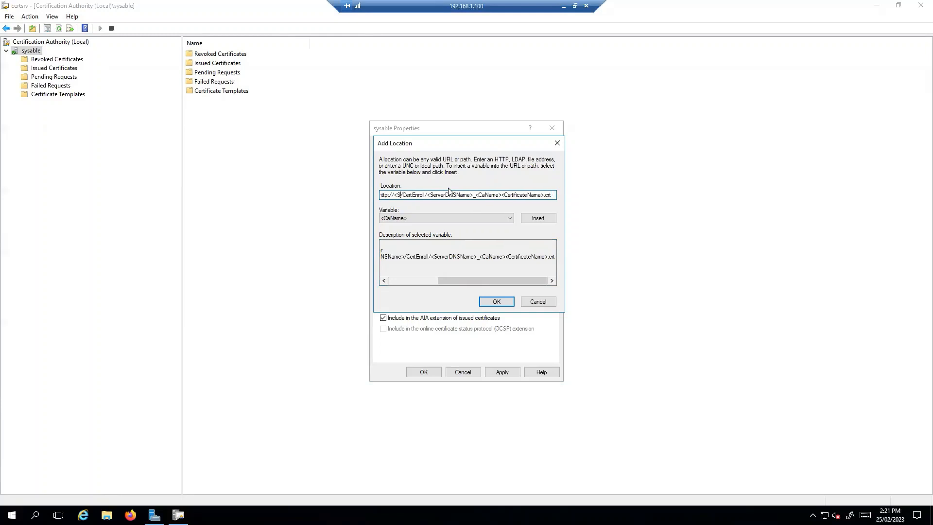
pyautogui.write('sysable.com')
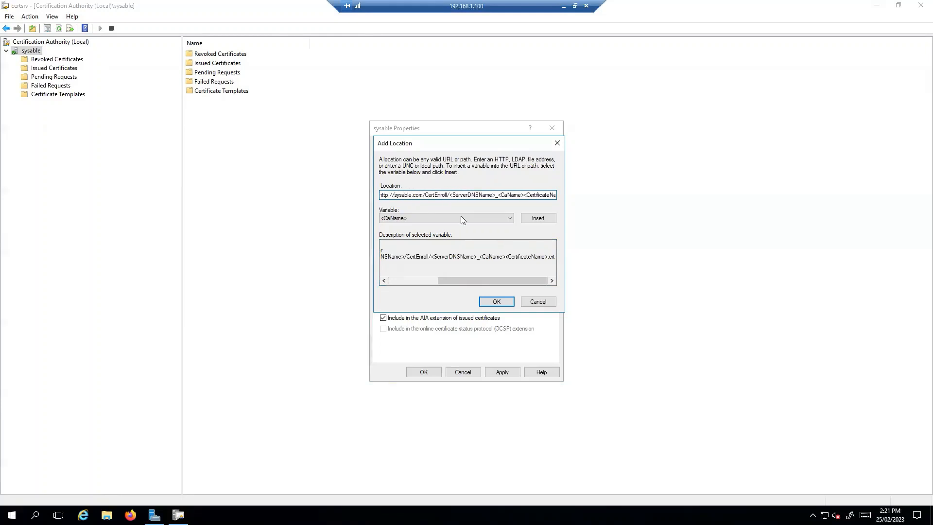
pyautogui.click(492, 302)
# Step: Apply the change, restart AD CS, and close sysable Properties
pyautogui.click(502, 372)
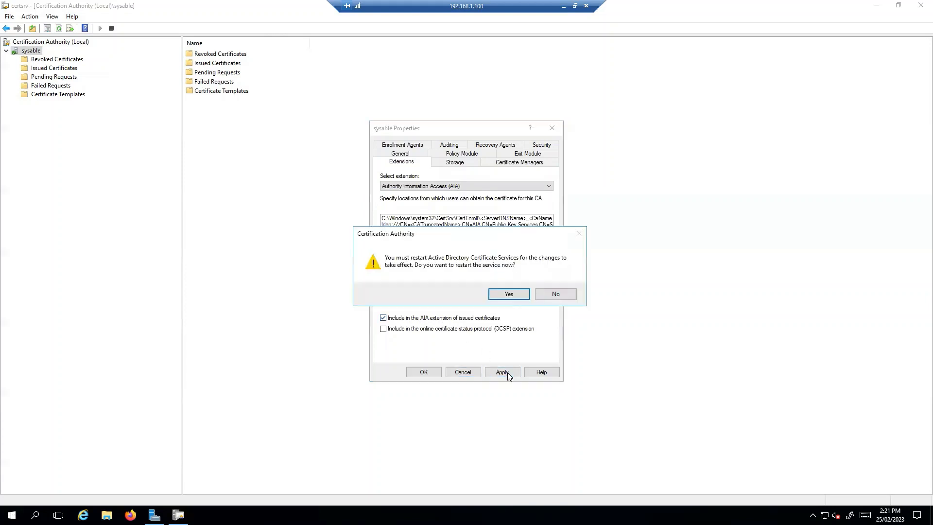
pyautogui.click(509, 297)
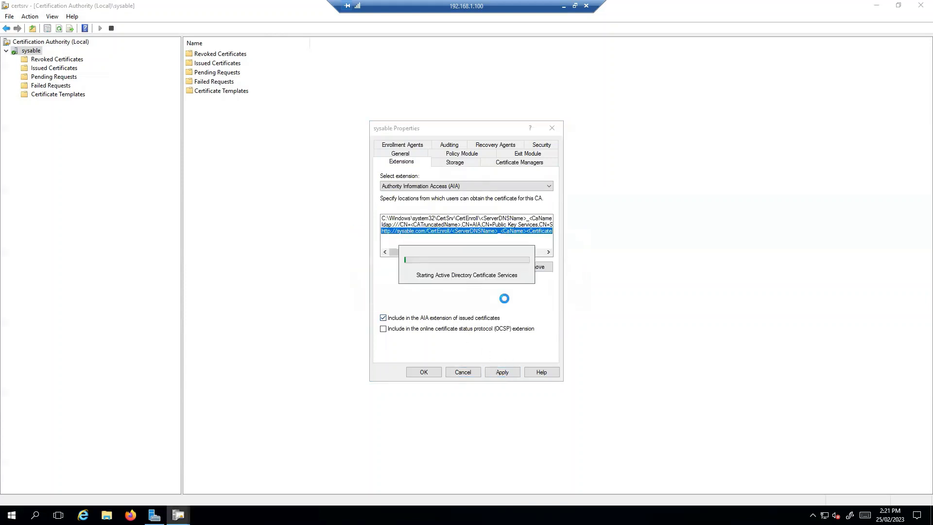
pyautogui.click(423, 372)
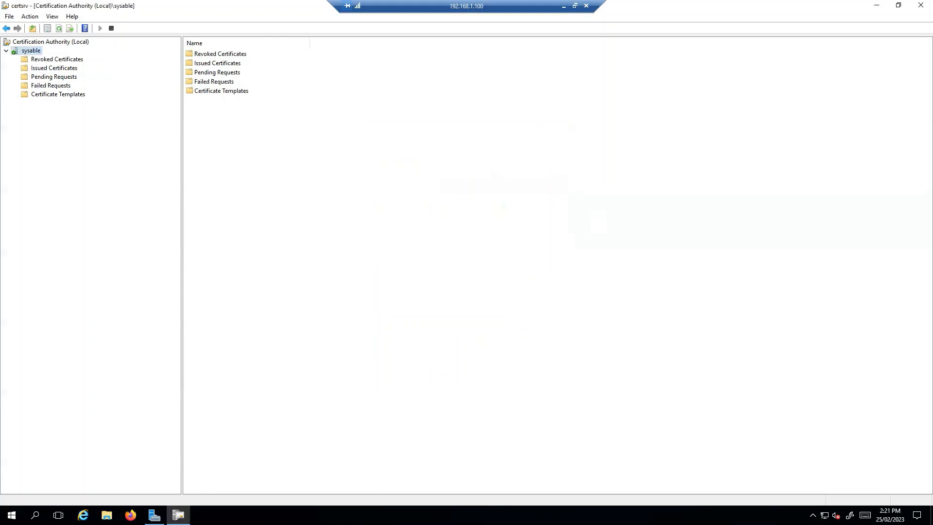
# Step: Launch IIS Manager from Server Manager and enable Directory Browsing at the WINDC server level
pyautogui.click(155, 515)
pyautogui.click(862, 26)
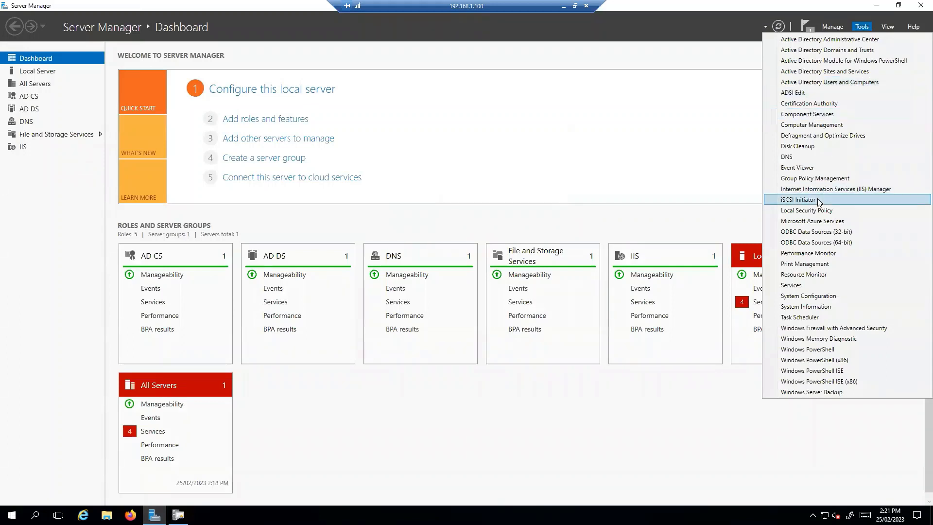
pyautogui.click(829, 189)
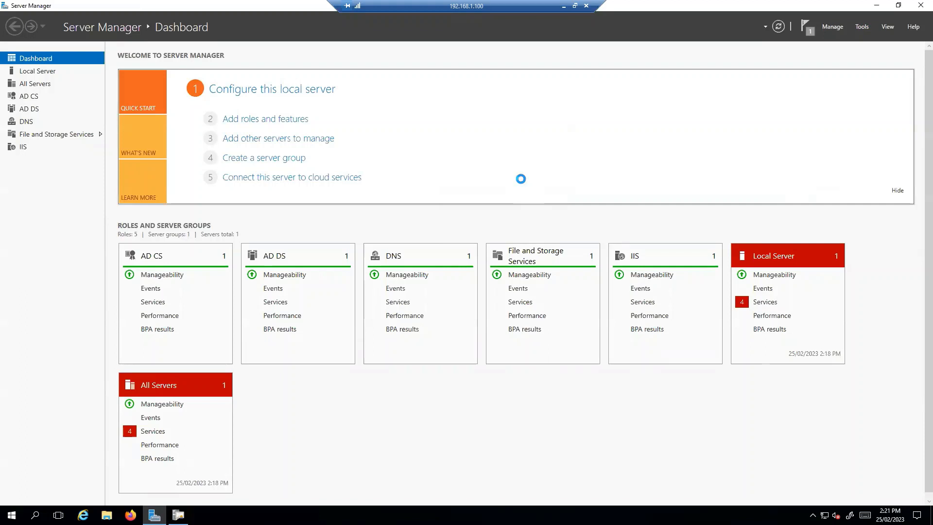
pyautogui.click(674, 21)
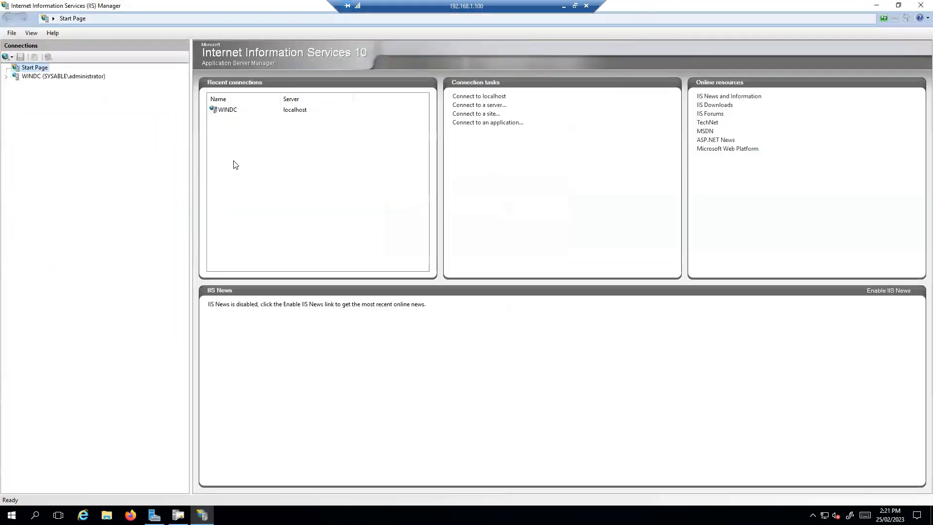
pyautogui.click(64, 78)
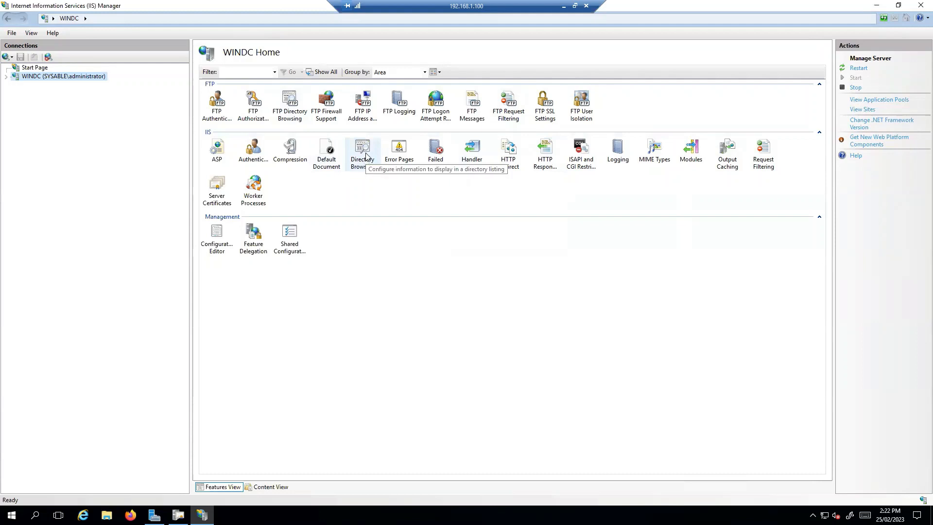
pyautogui.doubleClick(363, 160)
pyautogui.click(855, 80)
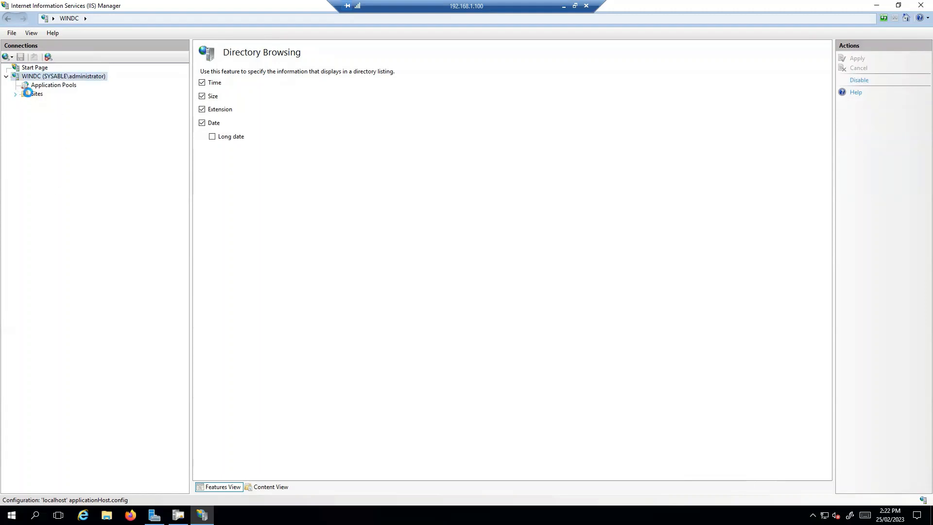
# Step: Check Default Web Site's Directory Browsing, show its CertEnroll and CertSrv folders, and start Internet Explorer
pyautogui.doubleClick(27, 93)
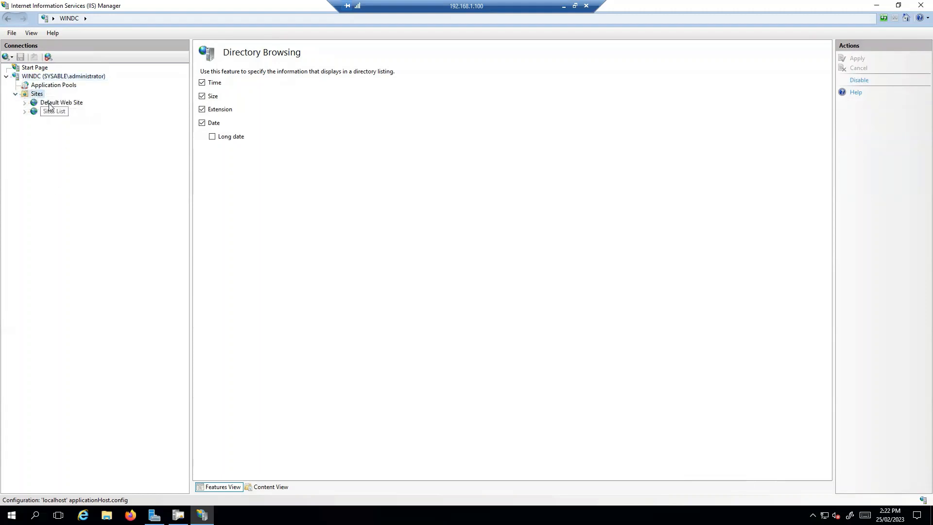
pyautogui.click(51, 103)
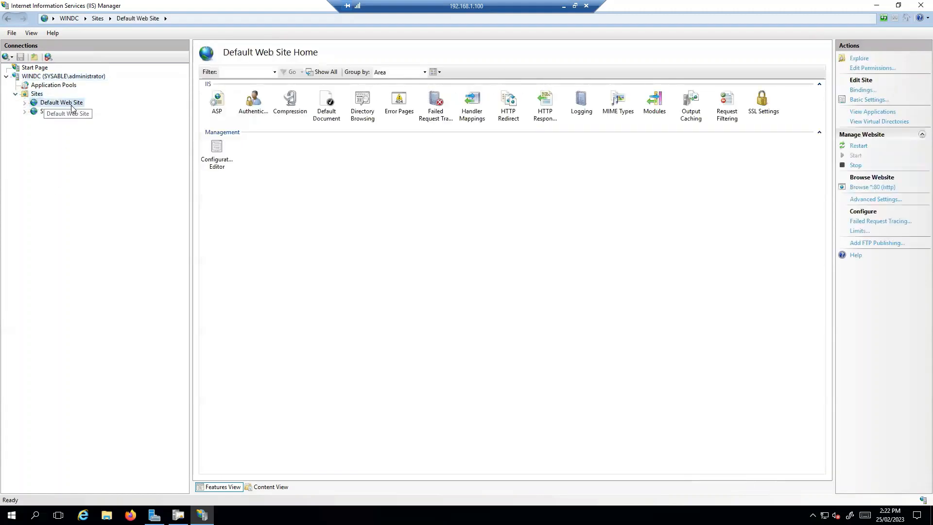
pyautogui.doubleClick(362, 104)
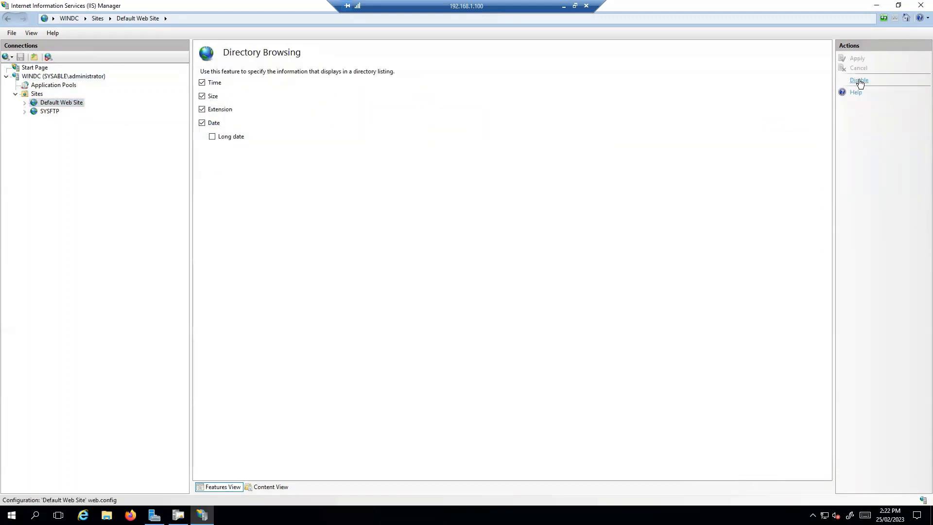
pyautogui.doubleClick(79, 105)
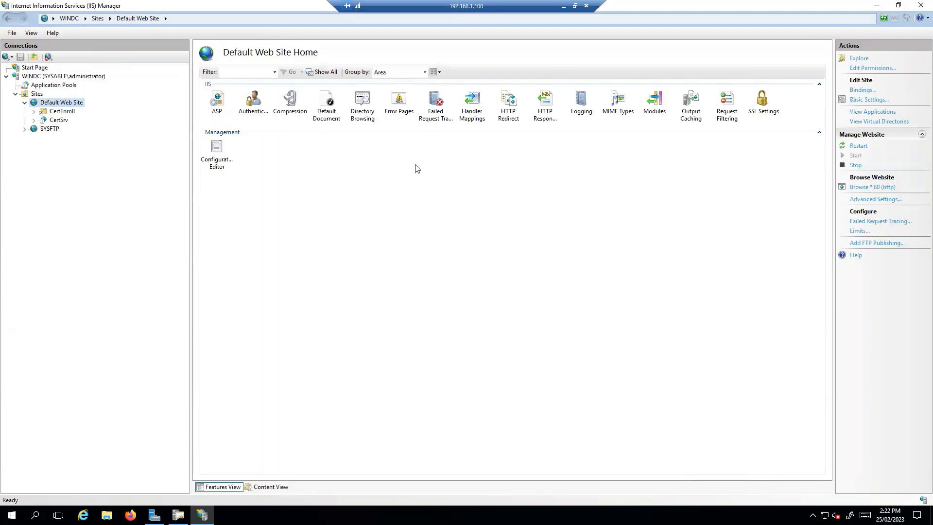
pyautogui.click(84, 515)
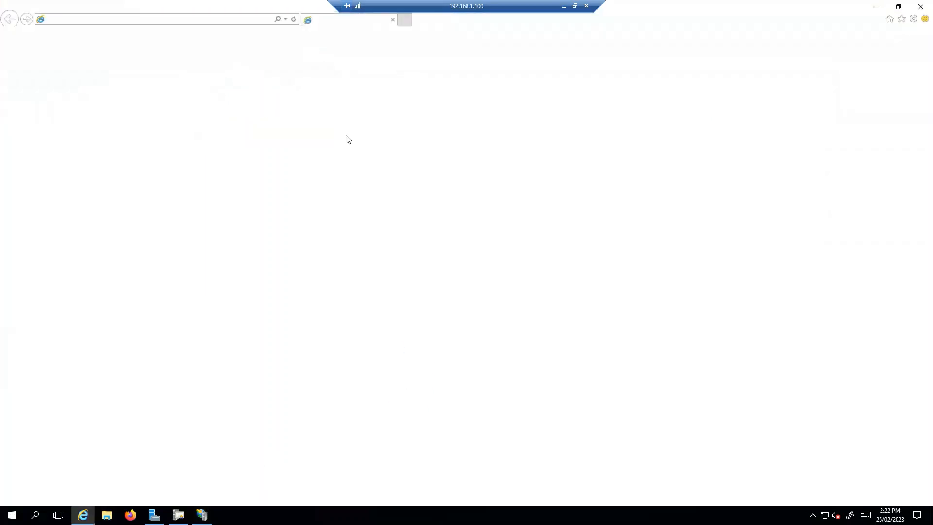
# Step: Browse to sysable.com to view the IIS welcome page, then go back to IIS Manager
pyautogui.click(150, 21)
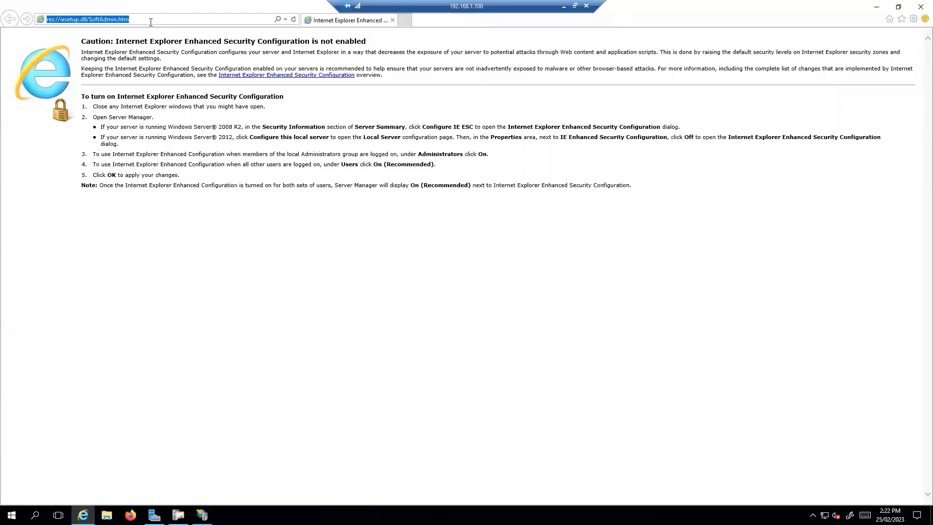
pyautogui.write('sysable.co')
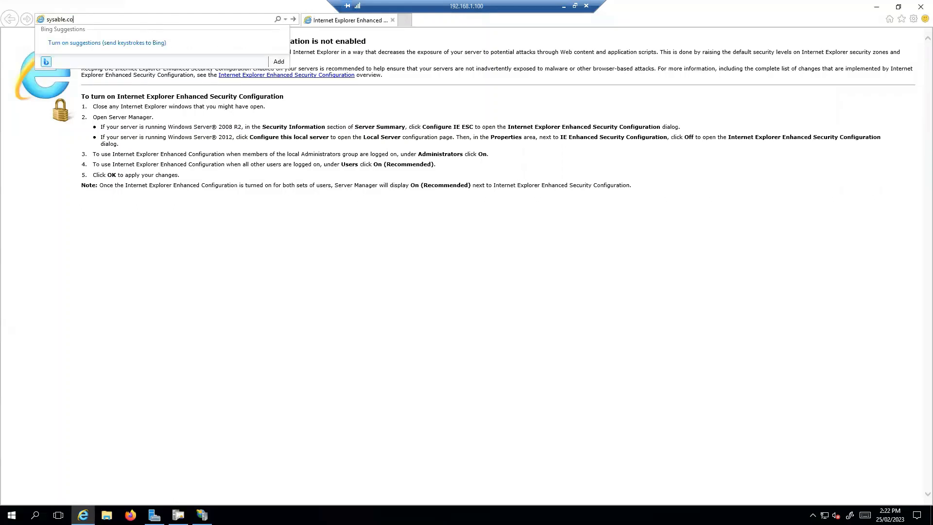
pyautogui.write('m')
pyautogui.press('Return')
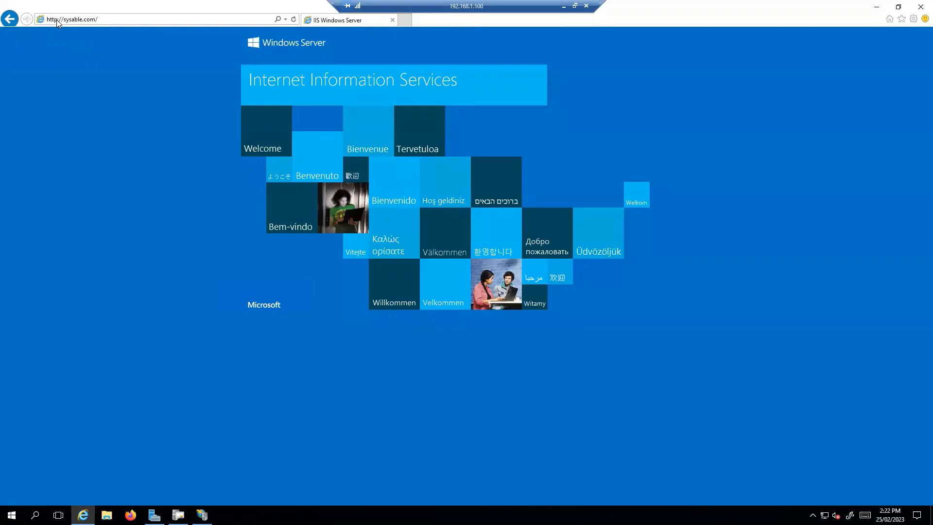
pyautogui.moveTo(201, 514)
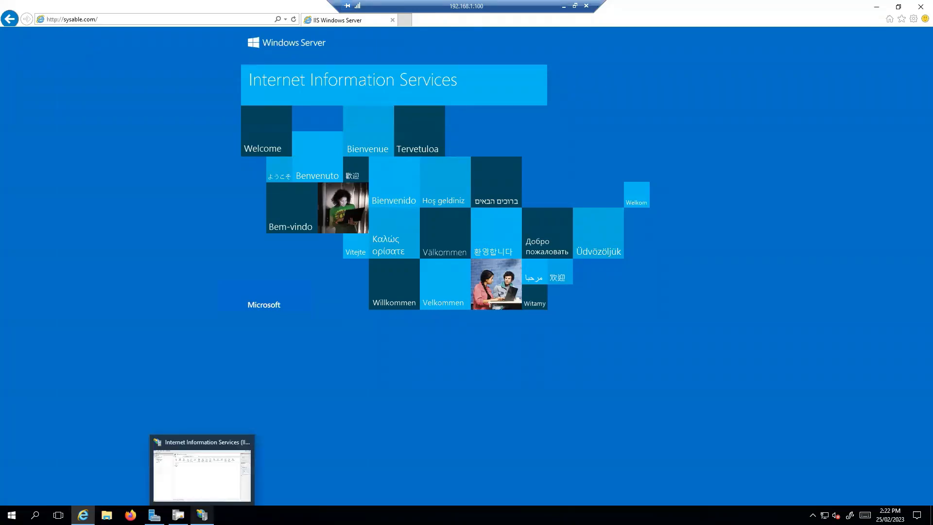
pyautogui.click(201, 474)
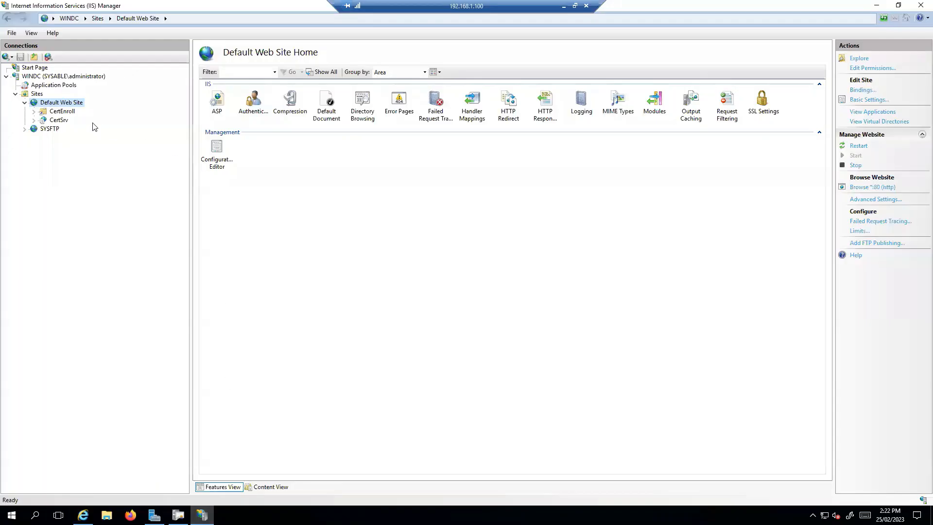
# Step: In WINDC Server Certificates, begin a domain certificate with common name sysable.com and fill the name fields
pyautogui.click(81, 79)
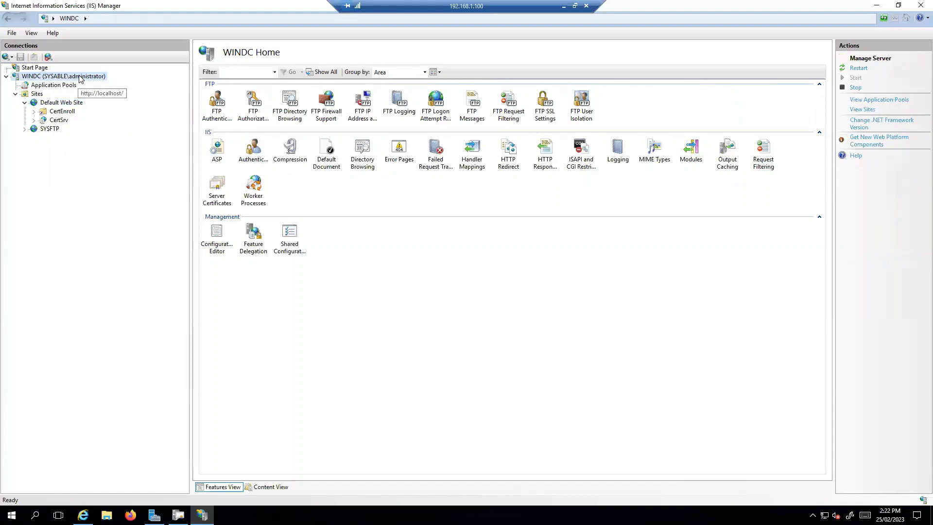
pyautogui.doubleClick(221, 192)
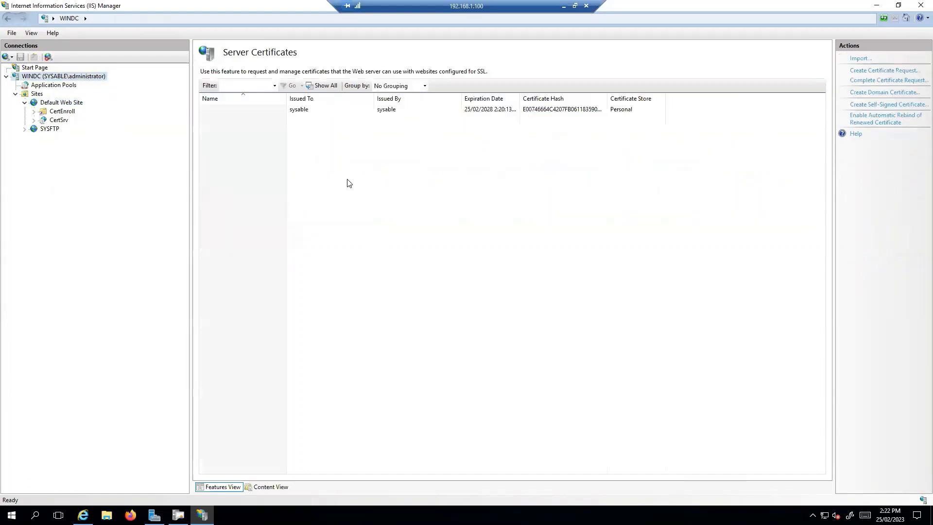
pyautogui.click(892, 95)
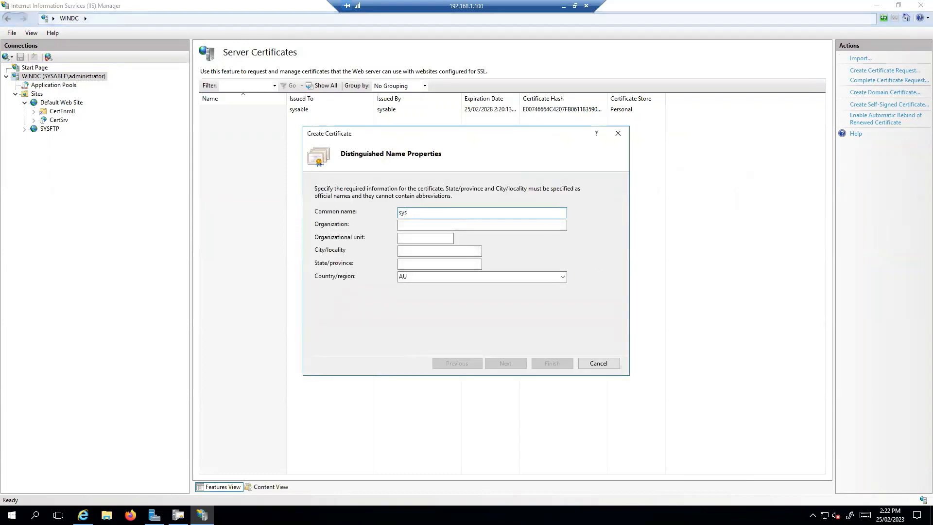
pyautogui.write('sysable.com')
pyautogui.press('Tab')
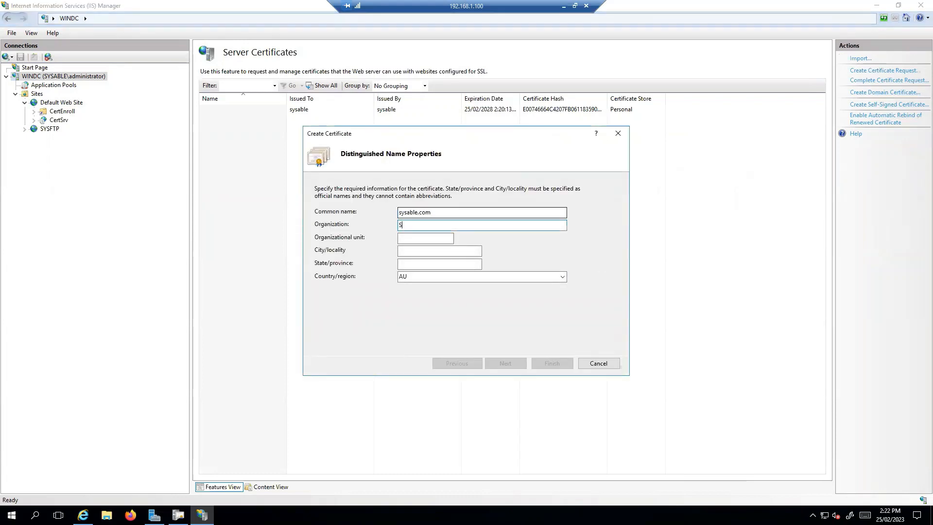
pyautogui.press('Tab')
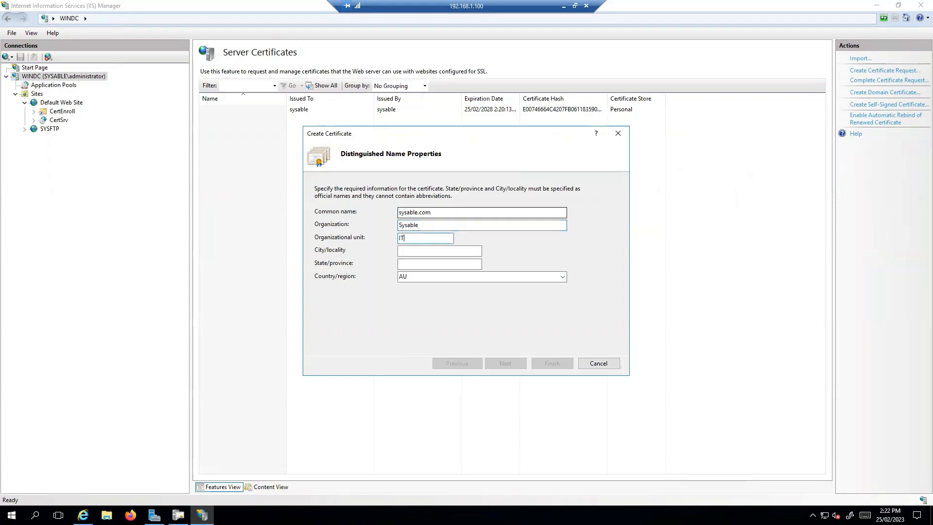
pyautogui.press('Tab')
pyautogui.press('Tab')
pyautogui.write('T')
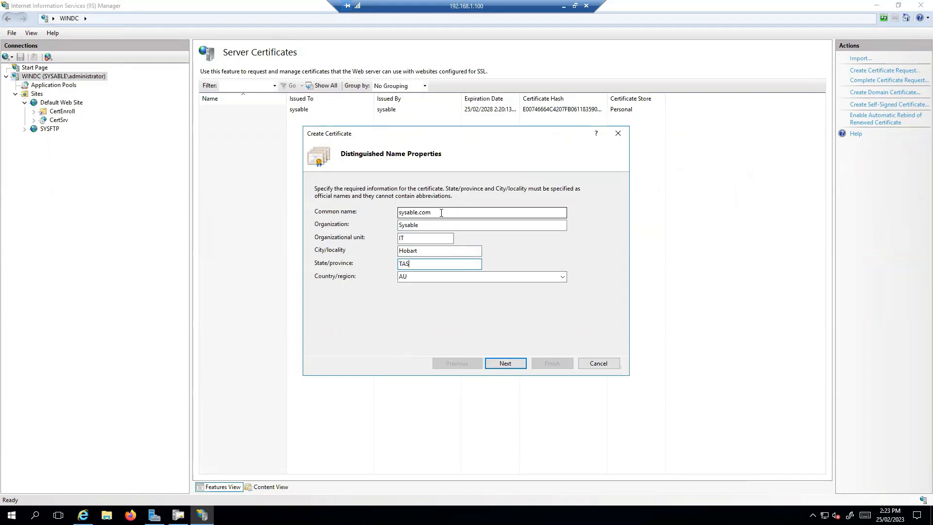
pyautogui.moveTo(441, 212); pyautogui.dragTo(387, 225)
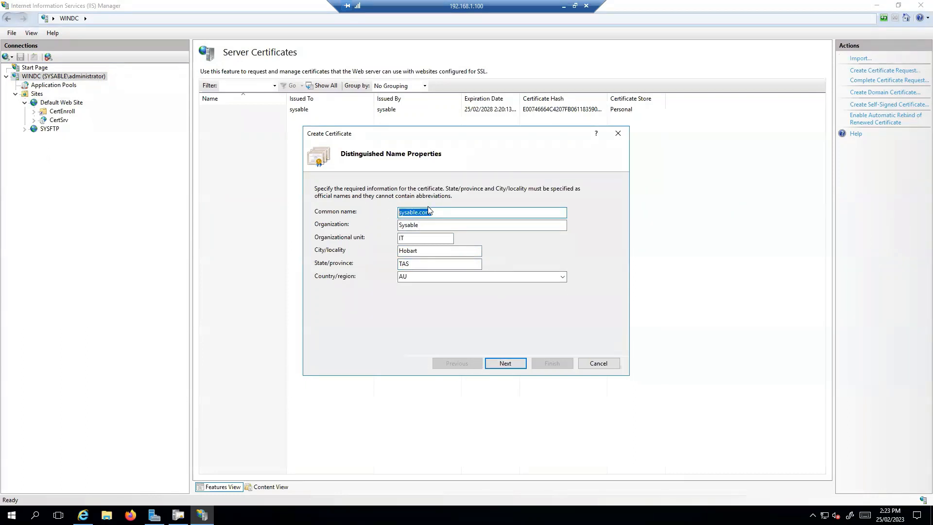
pyautogui.click(513, 365)
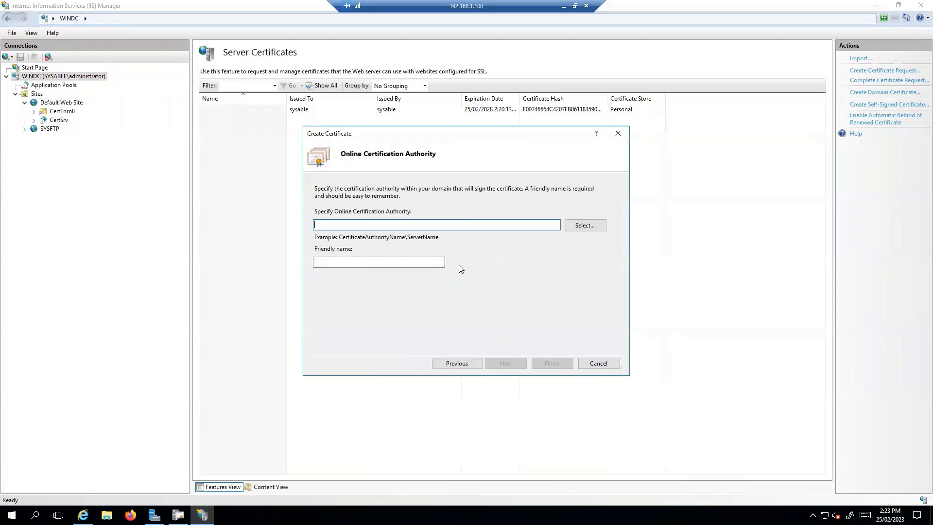
# Step: Choose sysable as the signing CA, set friendly name SSL-Sysable, and finish
pyautogui.click(584, 225)
pyautogui.click(325, 183)
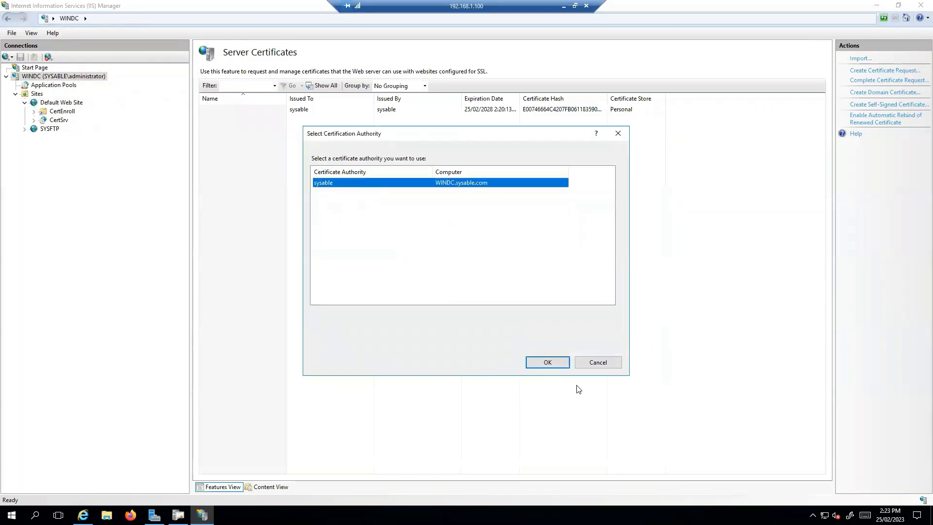
pyautogui.click(545, 361)
pyautogui.click(369, 262)
pyautogui.write('SSL-Sys')
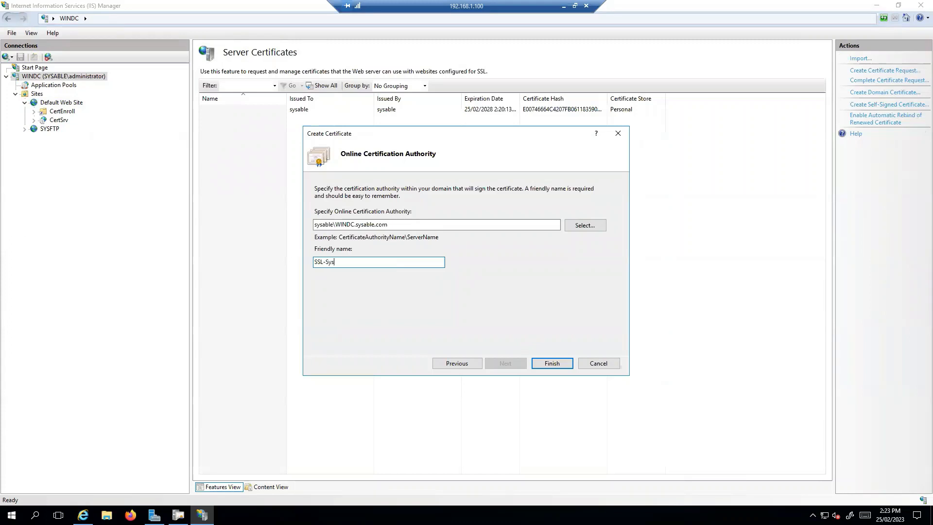
pyautogui.write('able')
pyautogui.click(540, 362)
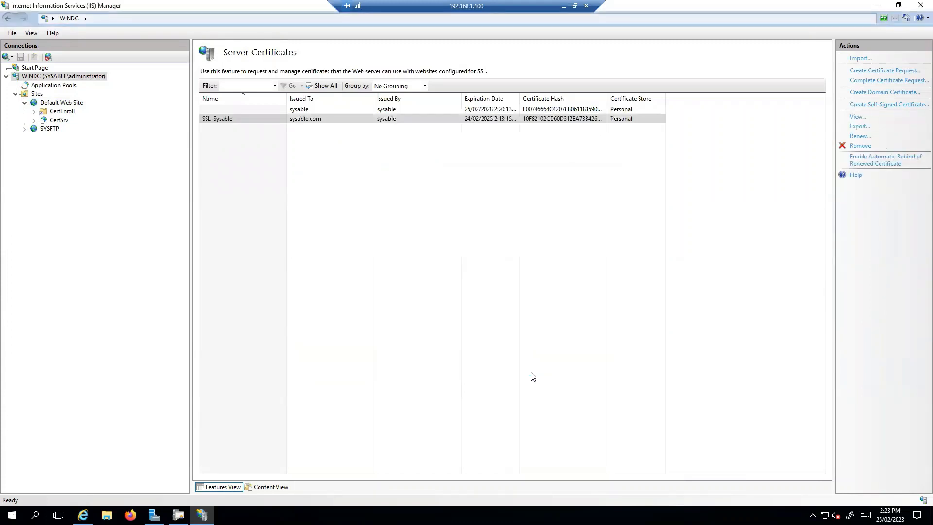
pyautogui.click(287, 120)
# Step: Add an https binding on port 443 using the SSL-Sysable certificate to Default Web Site
pyautogui.click(62, 102)
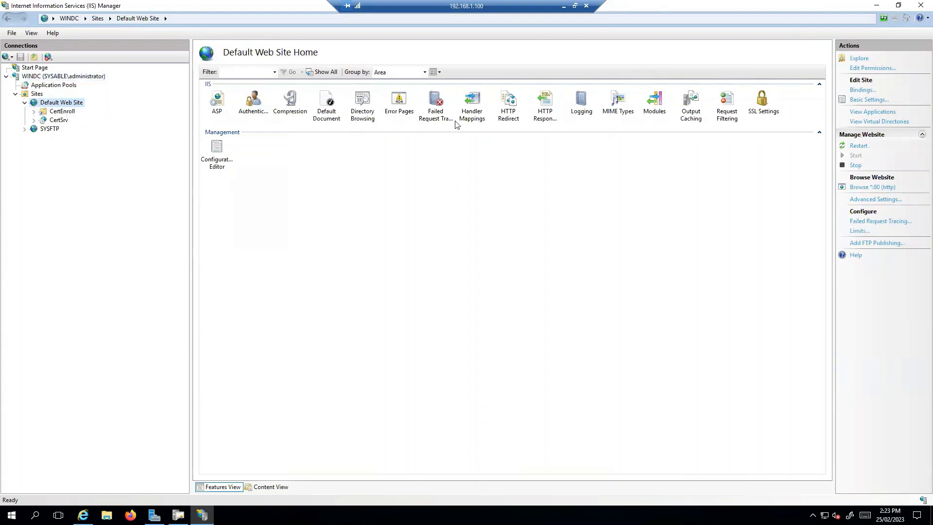
pyautogui.click(867, 93)
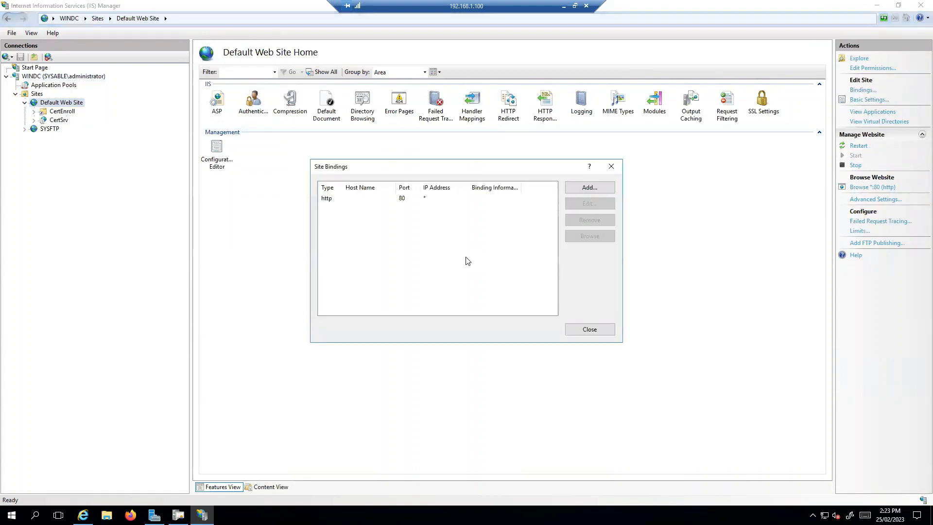
pyautogui.click(590, 190)
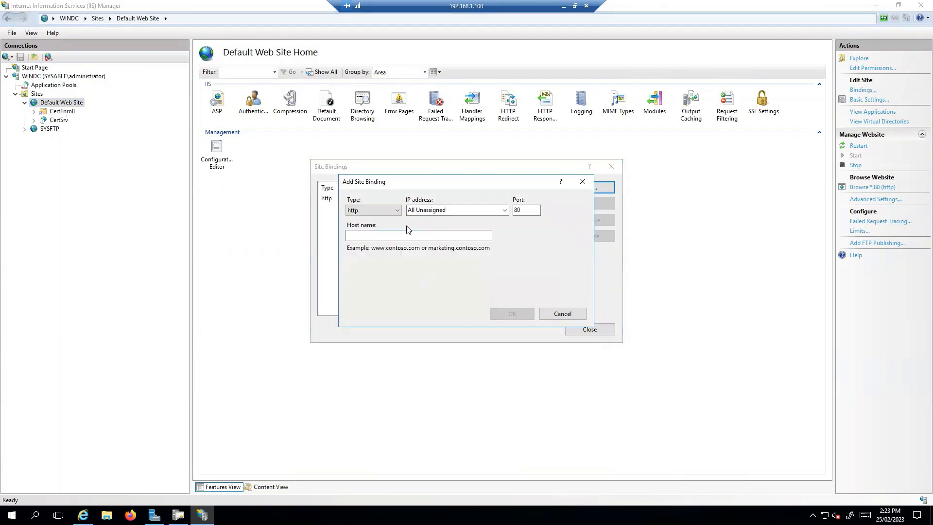
pyautogui.click(386, 235)
pyautogui.click(373, 210)
pyautogui.click(369, 225)
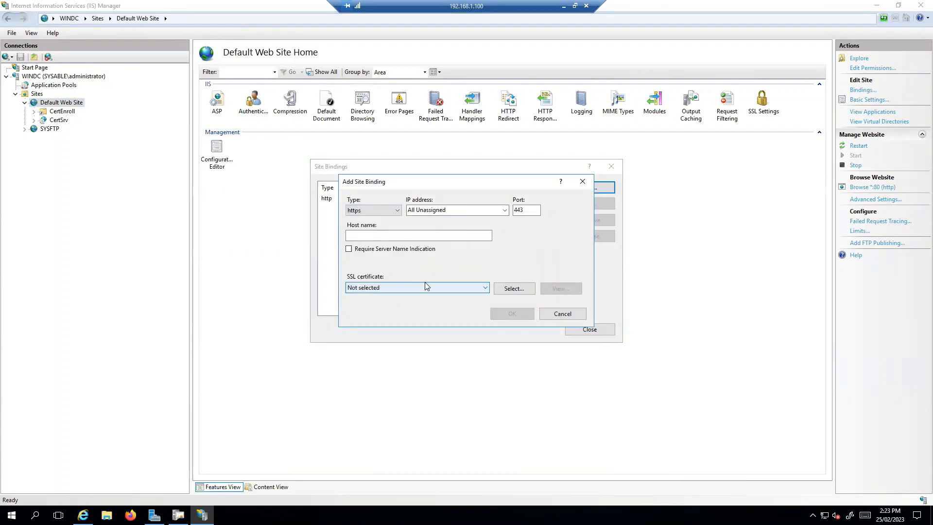
pyautogui.click(425, 288)
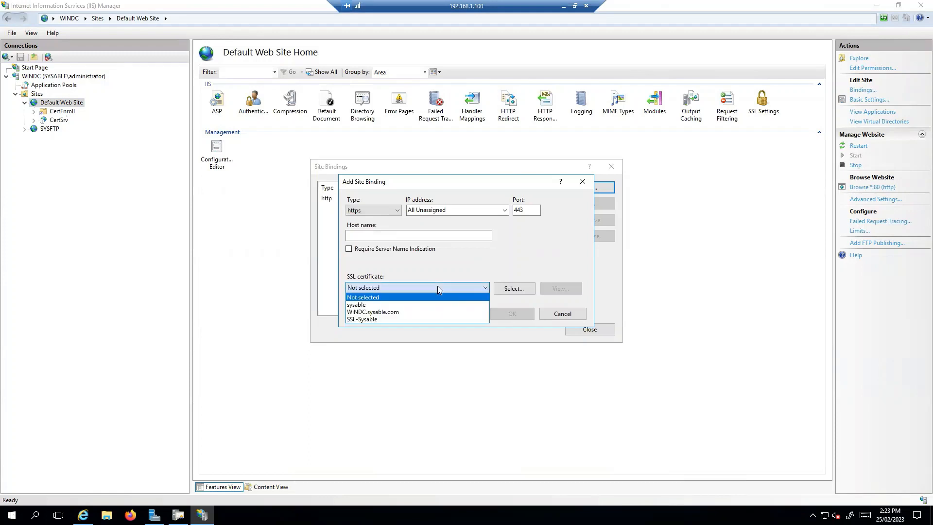
pyautogui.click(372, 319)
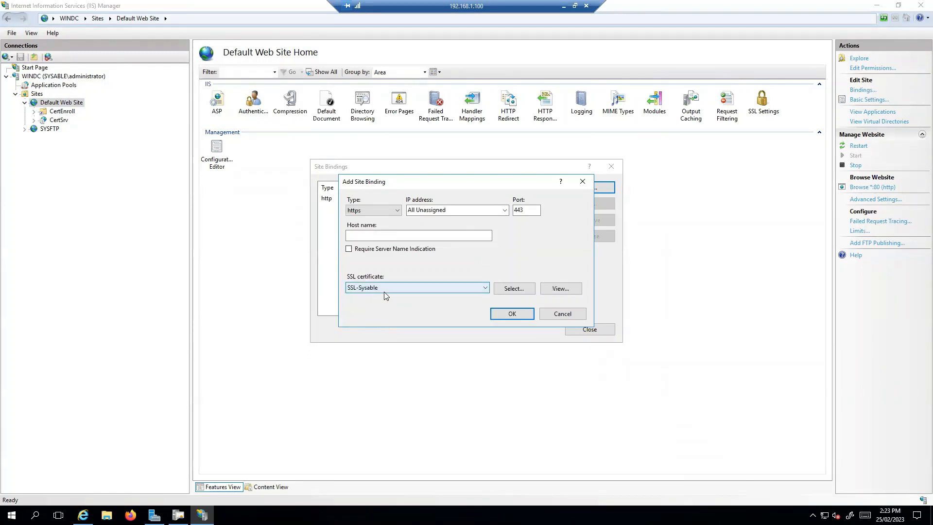
pyautogui.click(368, 235)
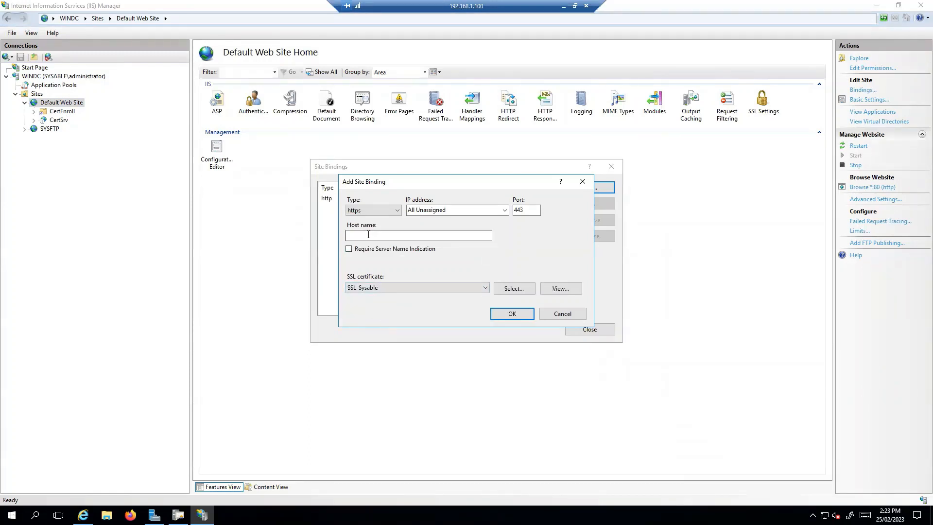
pyautogui.click(513, 314)
pyautogui.click(588, 330)
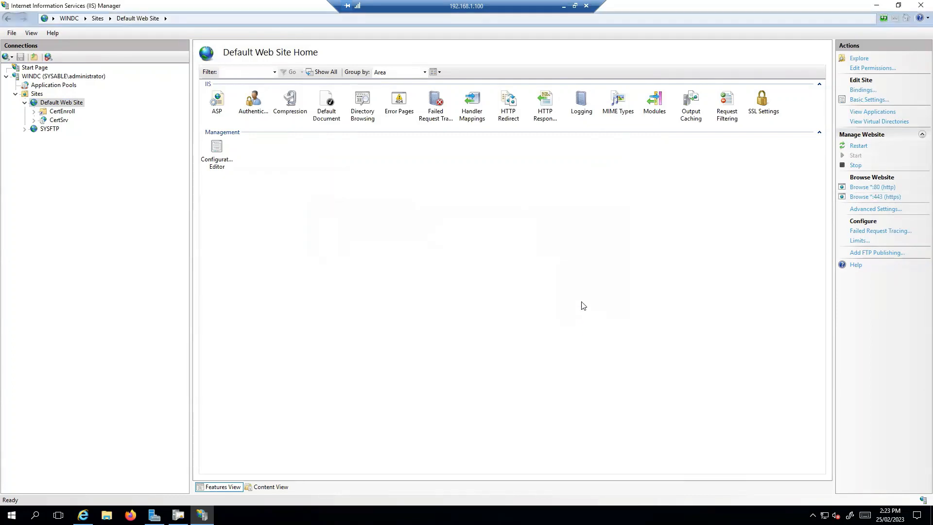
pyautogui.click(83, 514)
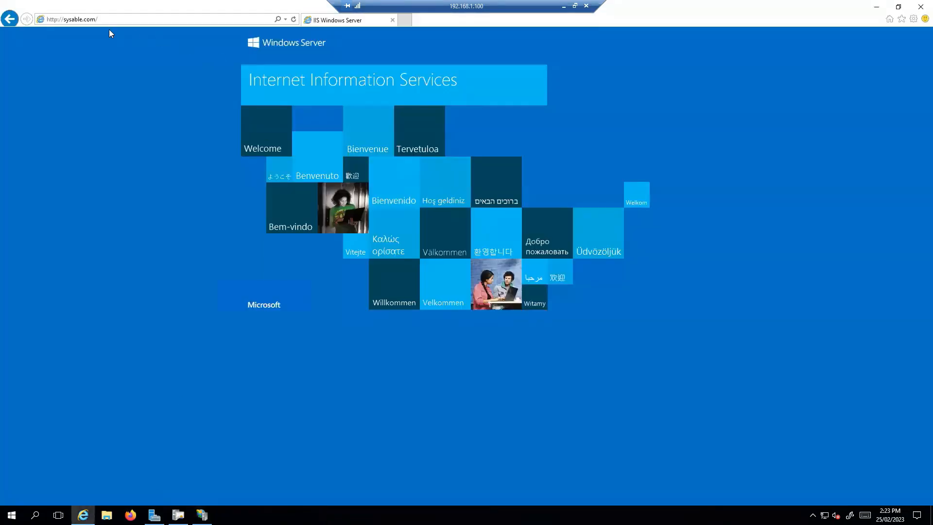
pyautogui.click(118, 20)
pyautogui.write('https')
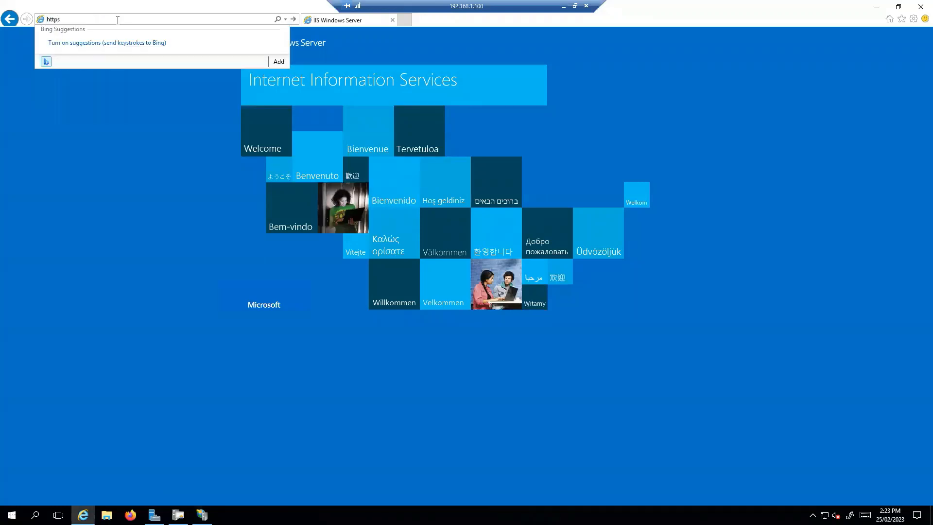
pyautogui.write('://sysa')
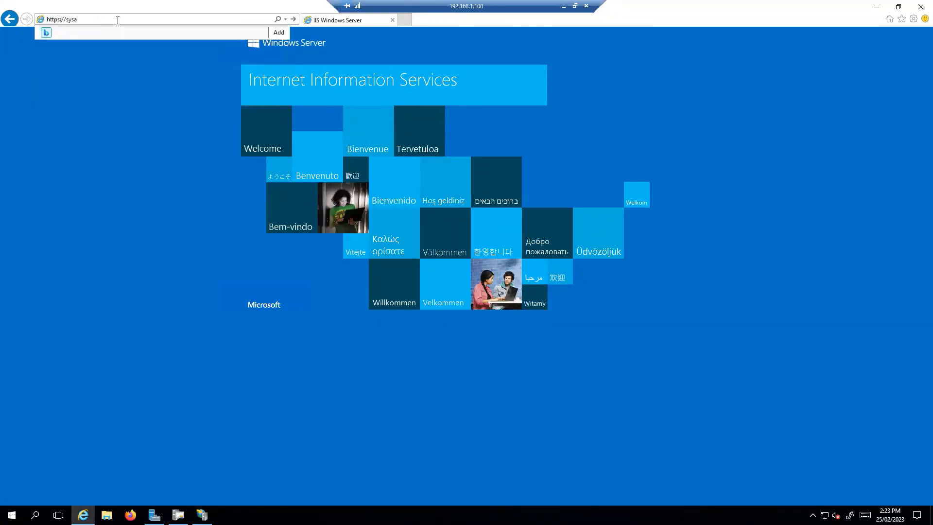
pyautogui.write('ble.com')
pyautogui.press('Return')
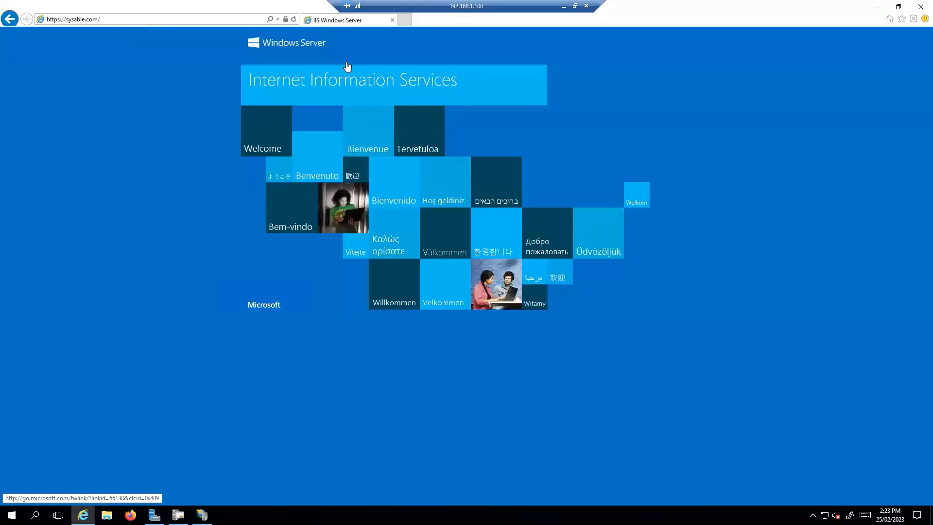
pyautogui.click(284, 20)
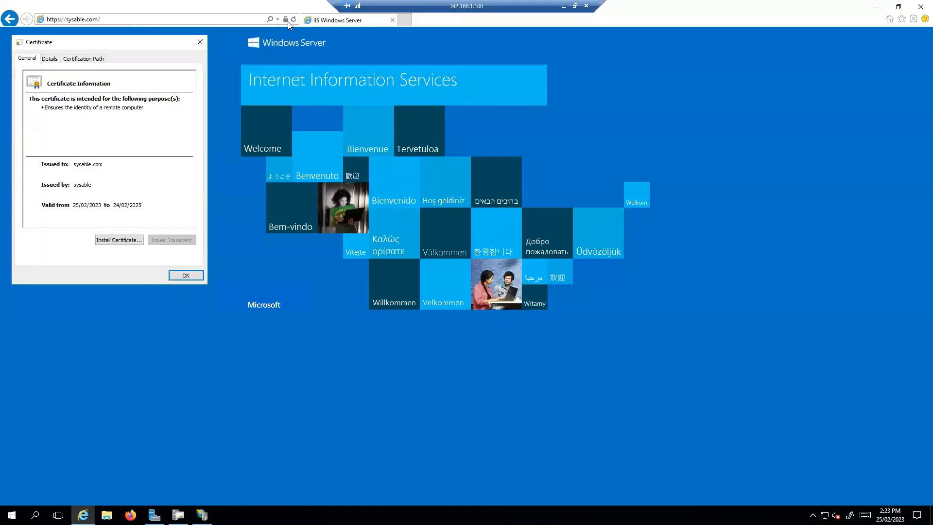
pyautogui.click(187, 276)
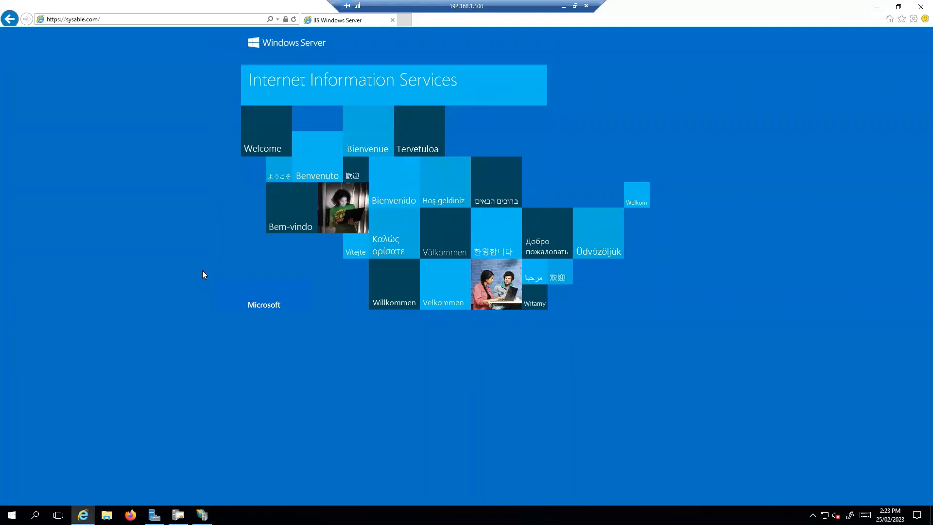
pyautogui.click(124, 19)
pyautogui.click(122, 20)
pyautogui.write('certsrv')
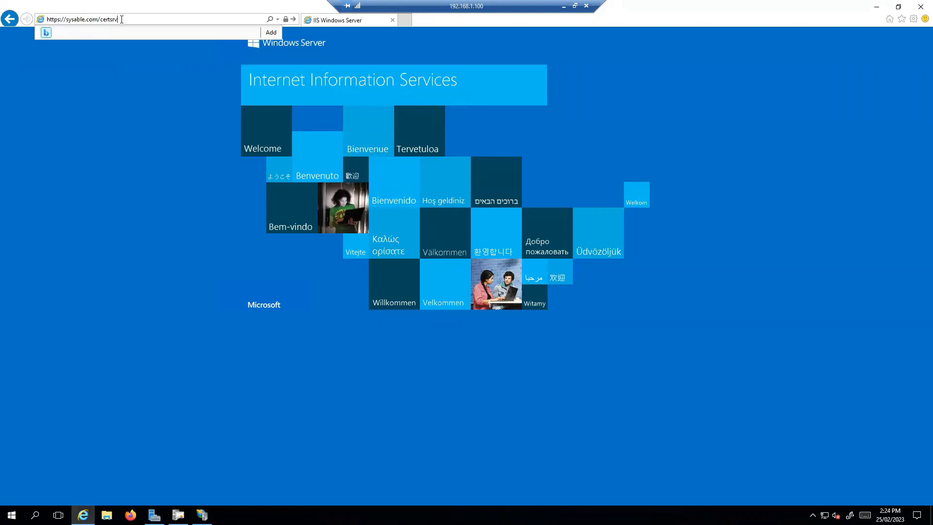
pyautogui.press('Return')
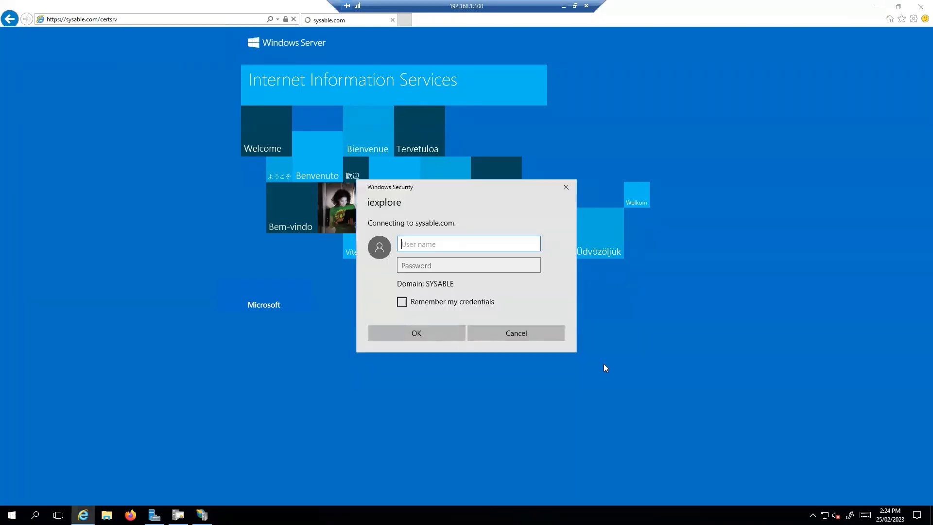
pyautogui.write('administrator')
pyautogui.press('Tab')
pyautogui.write('P')
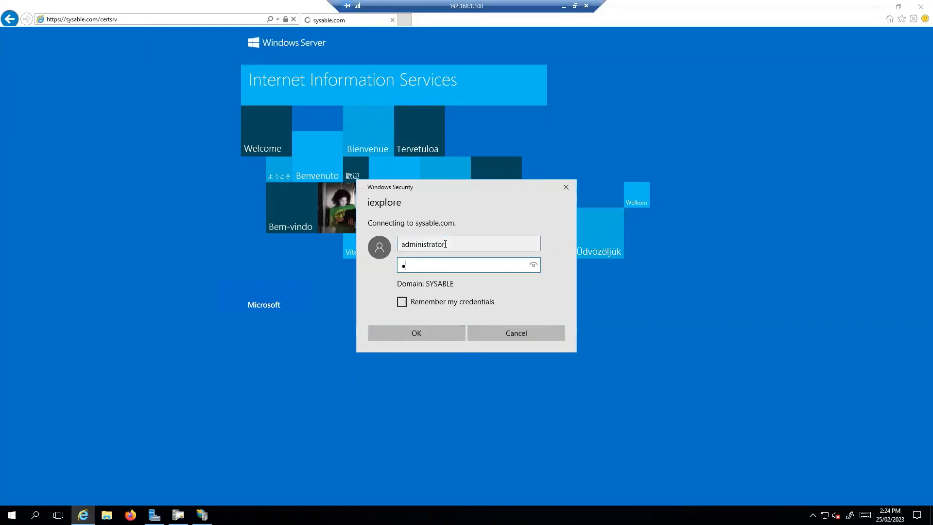
pyautogui.press('Return')
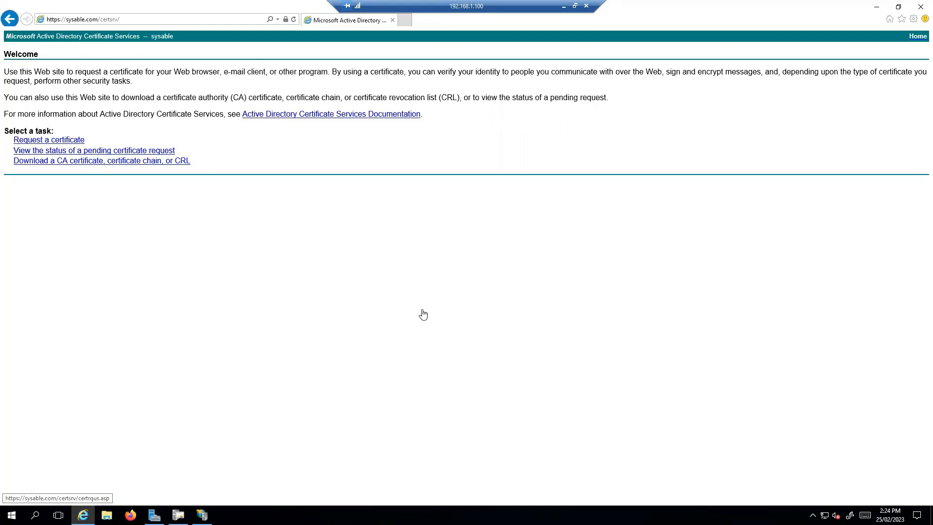
# Step: Go through Request a certificate and advanced request to the base-64 submission form
pyautogui.moveTo(507, 5); pyautogui.dragTo(586, 15)
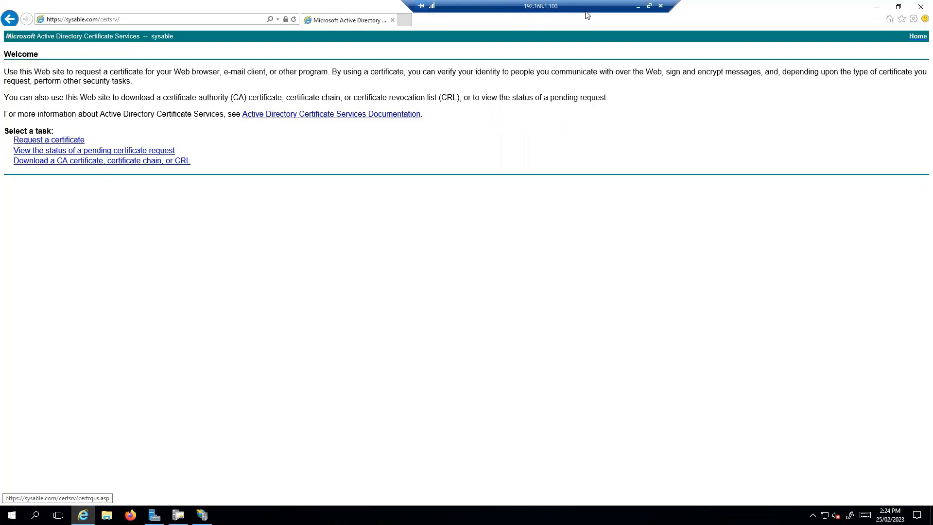
pyautogui.moveTo(75, 138); pyautogui.dragTo(99, 139)
pyautogui.click(68, 141)
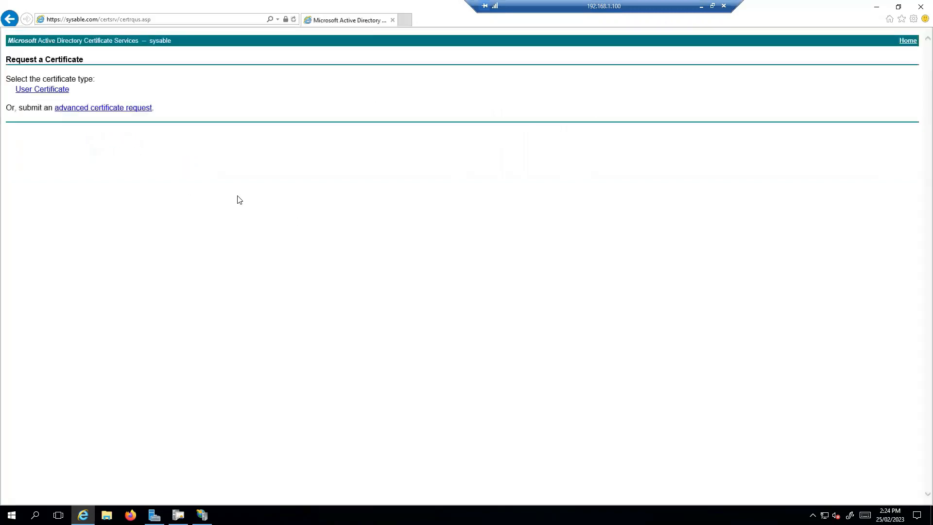
pyautogui.click(111, 109)
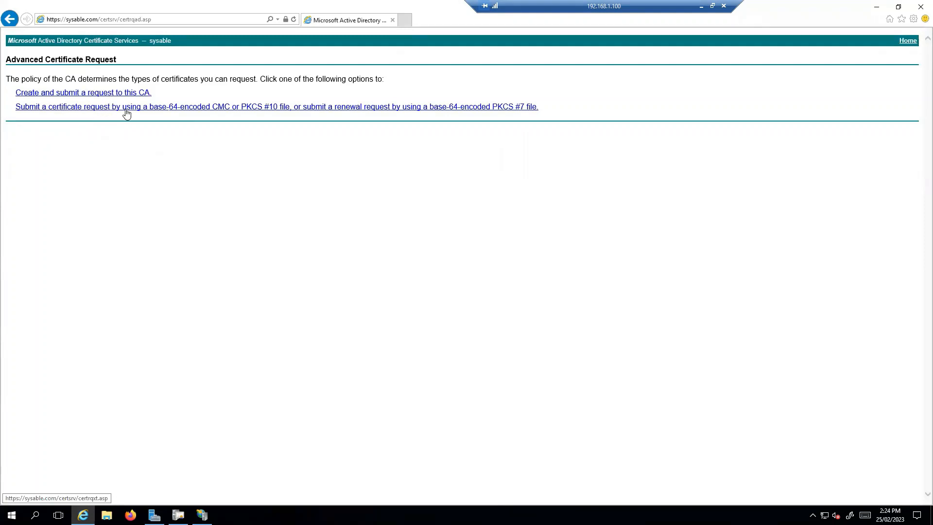
pyautogui.click(127, 113)
pyautogui.click(136, 132)
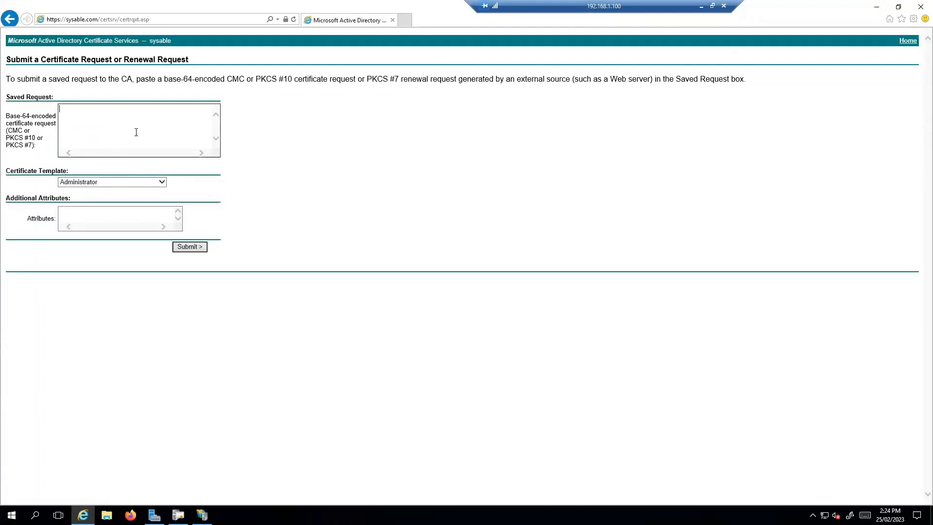
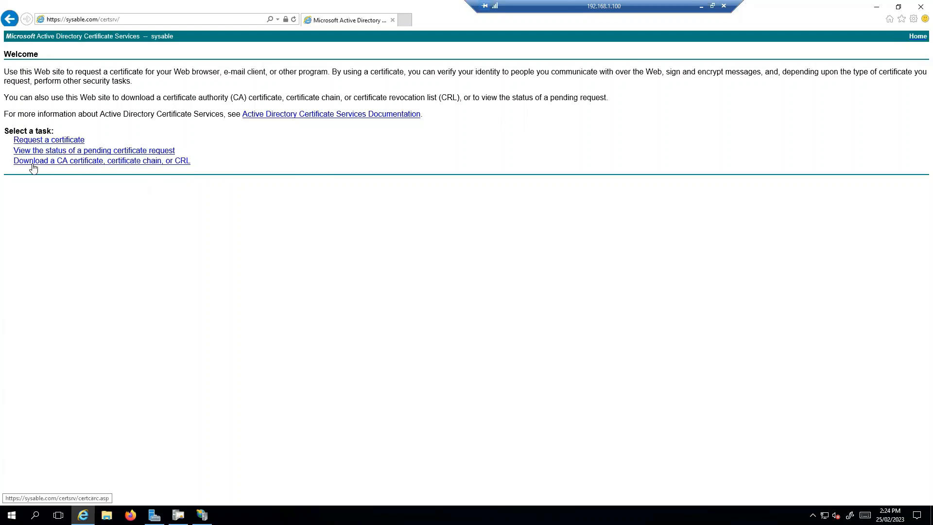
# Step: Download the sysable CA certificate in Base 64 encoding and save it as certnew.cer
pyautogui.click(57, 164)
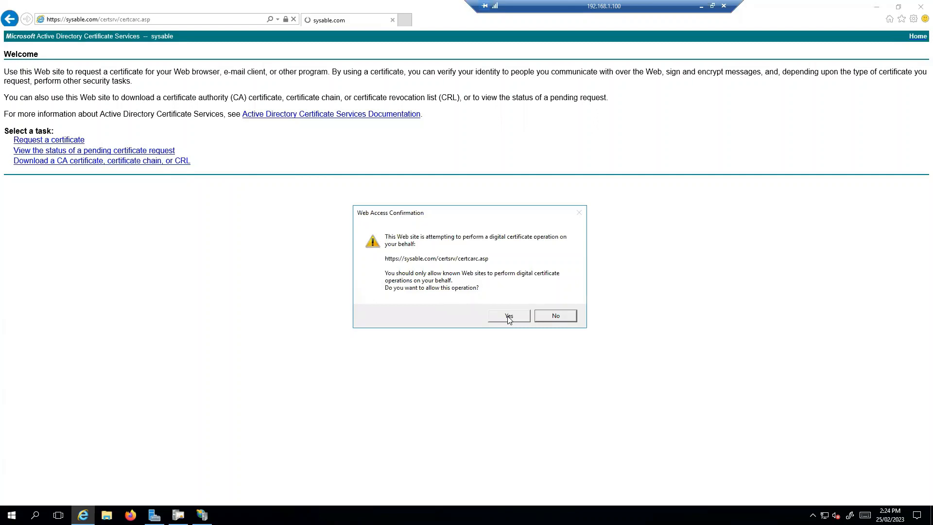
pyautogui.click(508, 317)
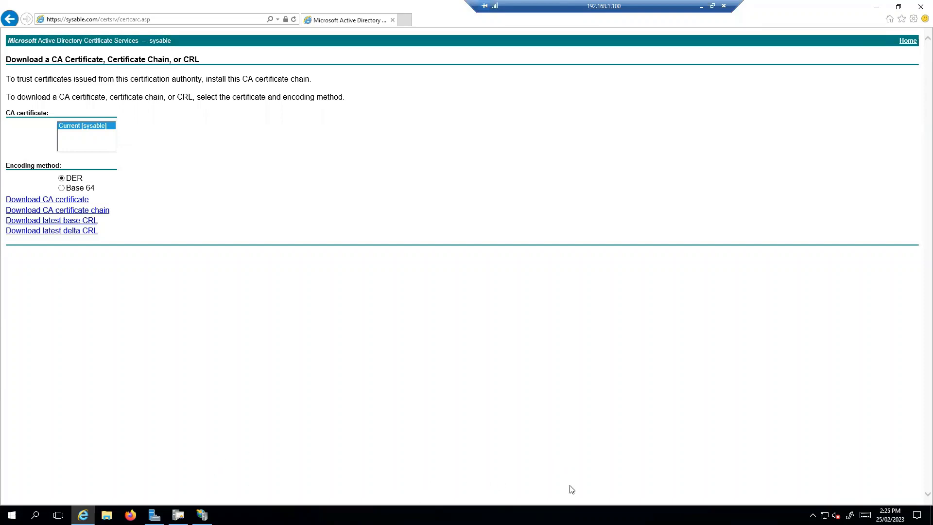
pyautogui.click(59, 201)
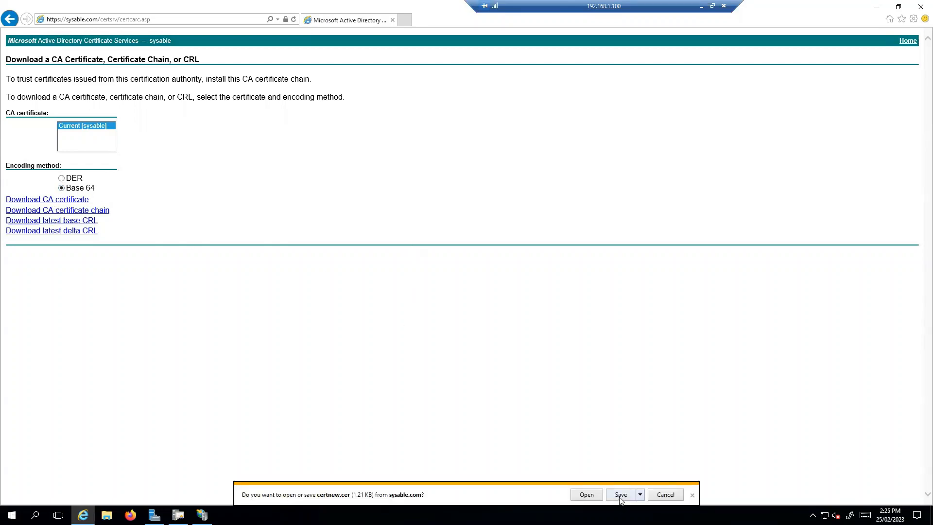
pyautogui.click(620, 495)
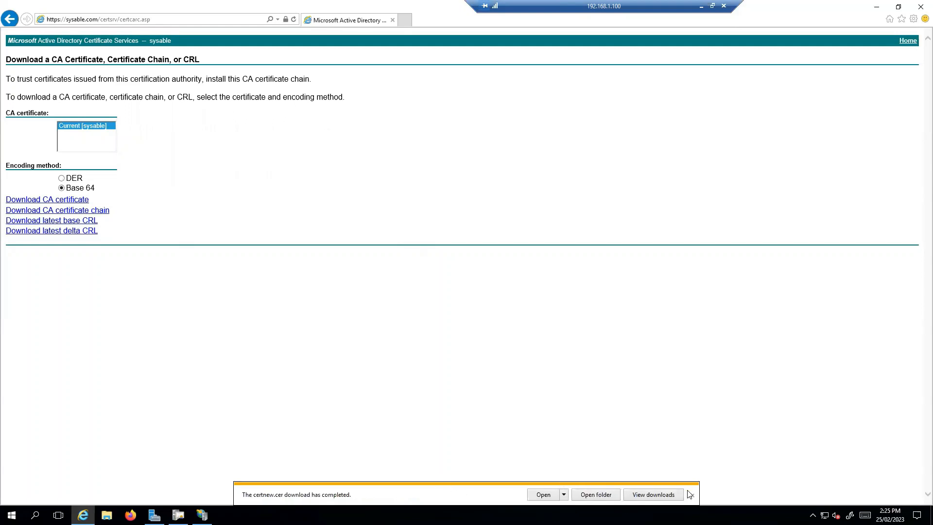
pyautogui.click(690, 494)
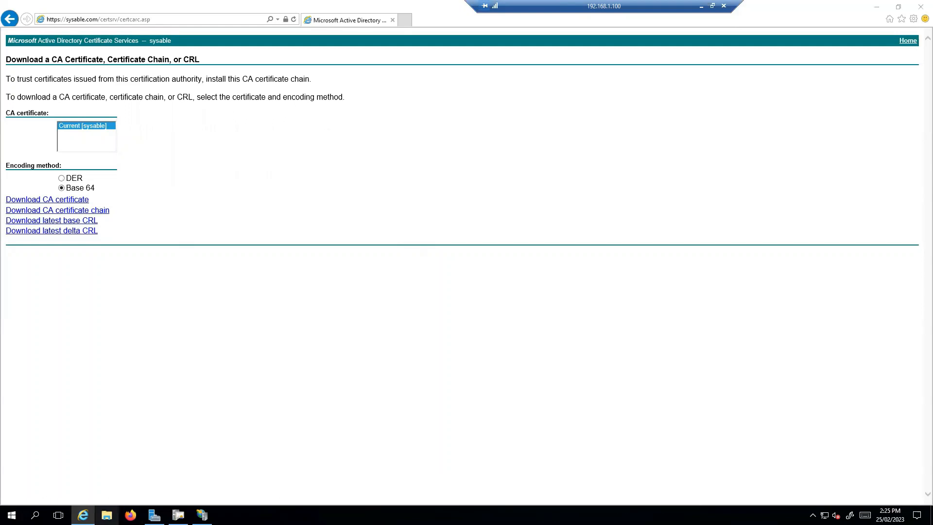
# Step: Delete the earlier certnew certificate from the Downloads folder
pyautogui.press('super+e')
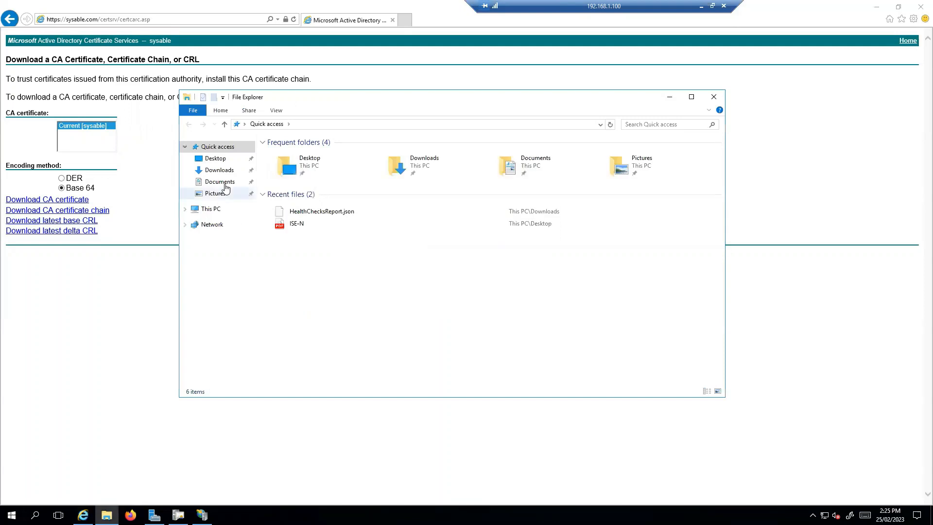
pyautogui.click(229, 170)
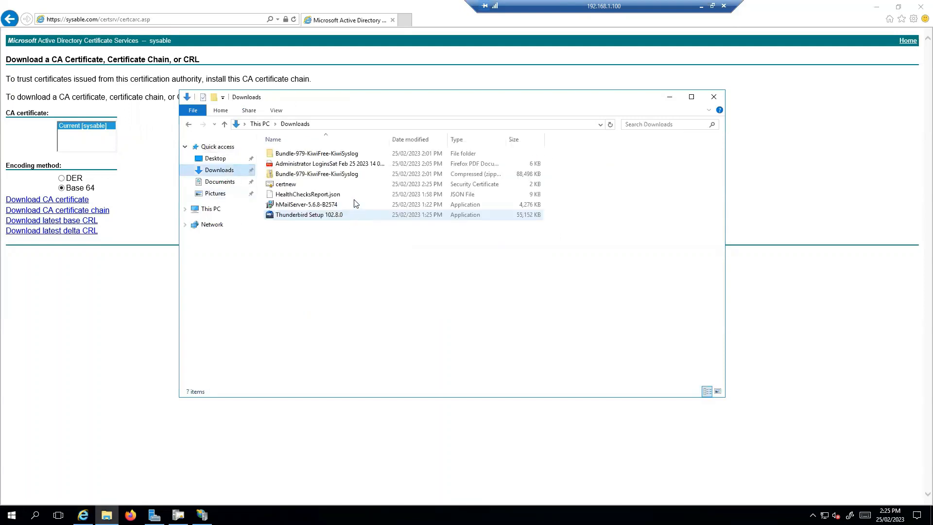
pyautogui.click(298, 187)
pyautogui.rightClick(299, 188)
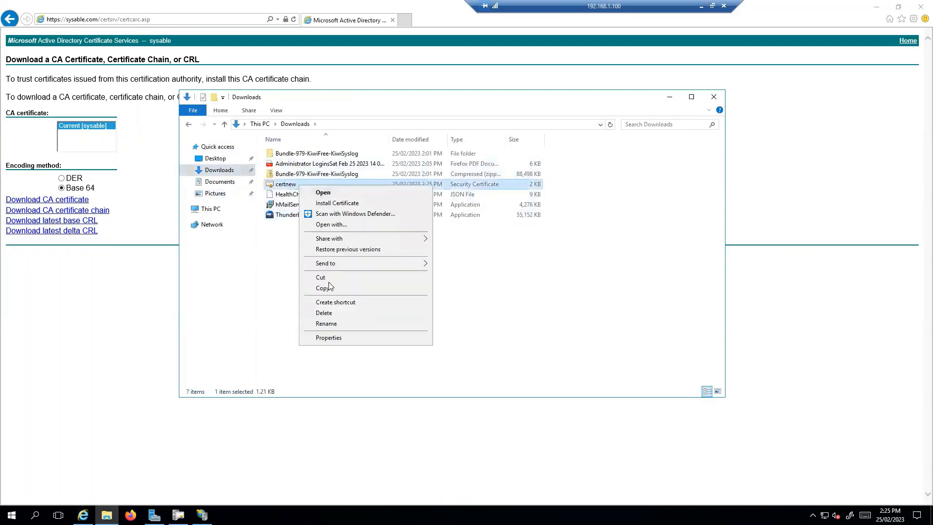
pyautogui.click(338, 314)
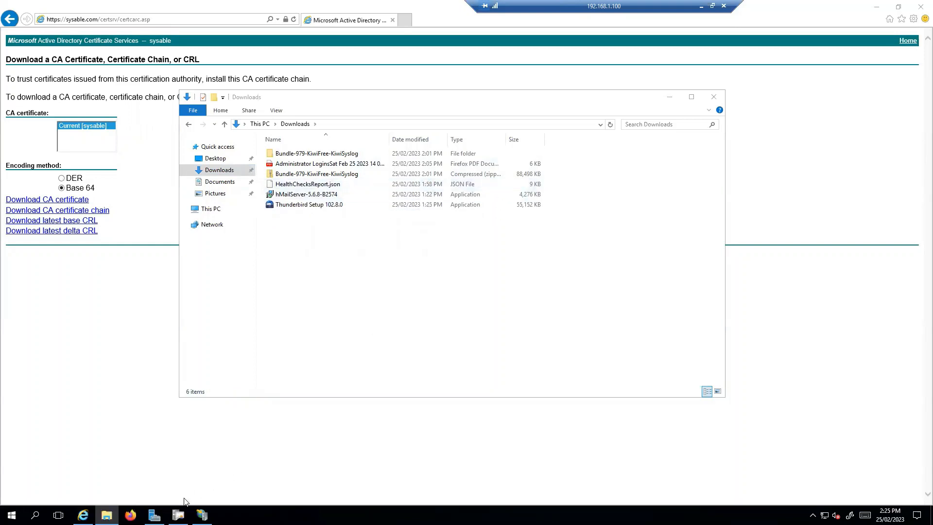
# Step: Download the CA certificate again as a fresh certnew file
pyautogui.click(670, 98)
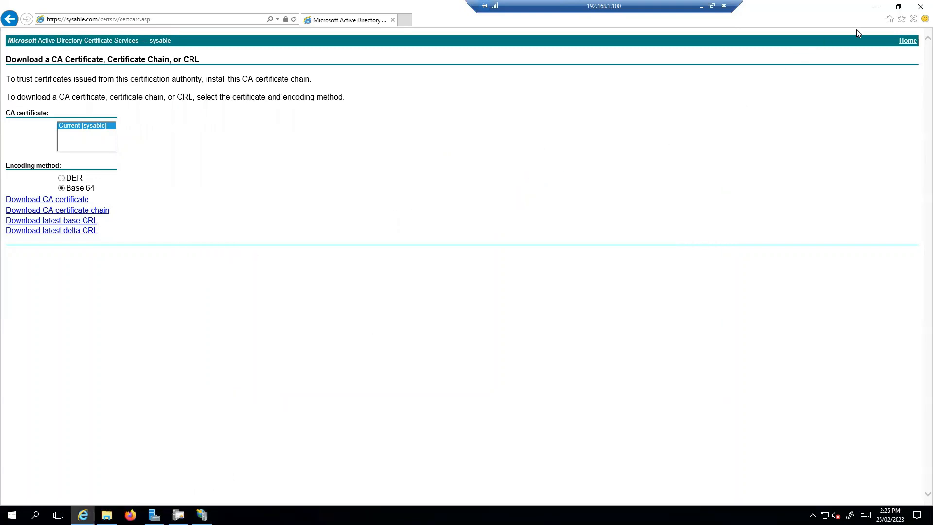
pyautogui.click(57, 201)
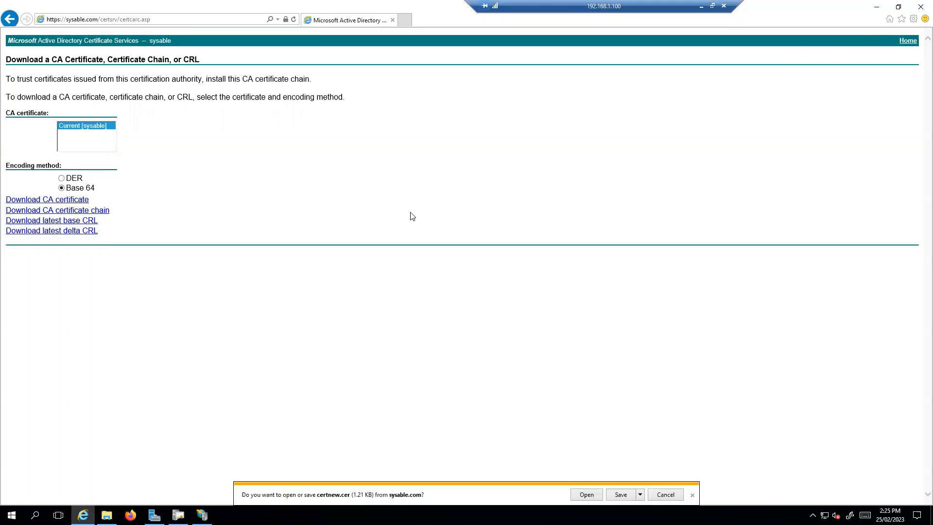
pyautogui.click(635, 496)
pyautogui.click(692, 495)
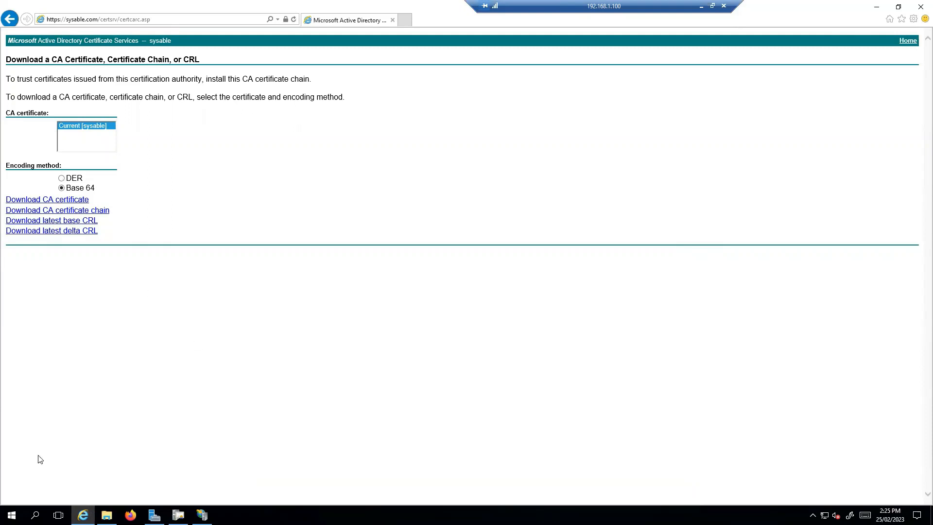
# Step: Rename the new certnew file in Downloads to RootCA, then start Firefox
pyautogui.click(106, 515)
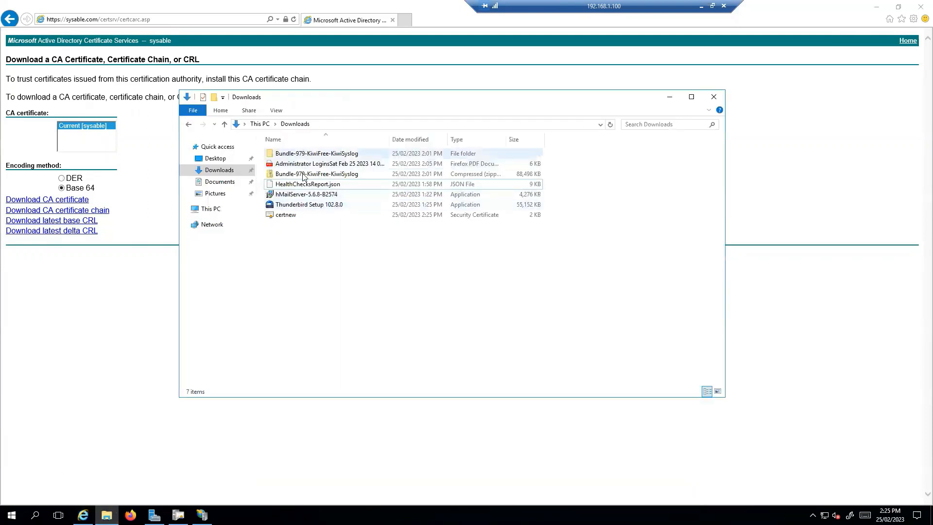
pyautogui.click(291, 216)
pyautogui.rightClick(292, 216)
pyautogui.click(333, 355)
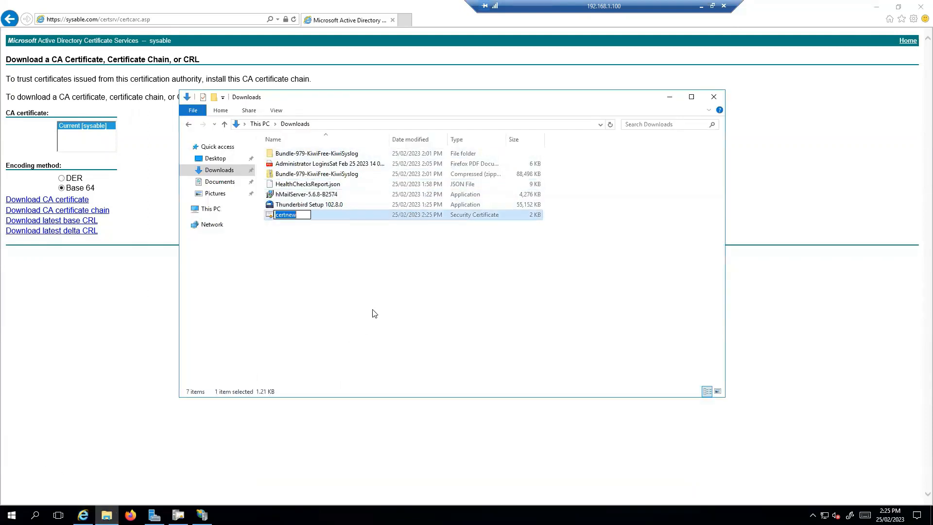
pyautogui.write('RootCA')
pyautogui.click(374, 313)
pyautogui.click(669, 97)
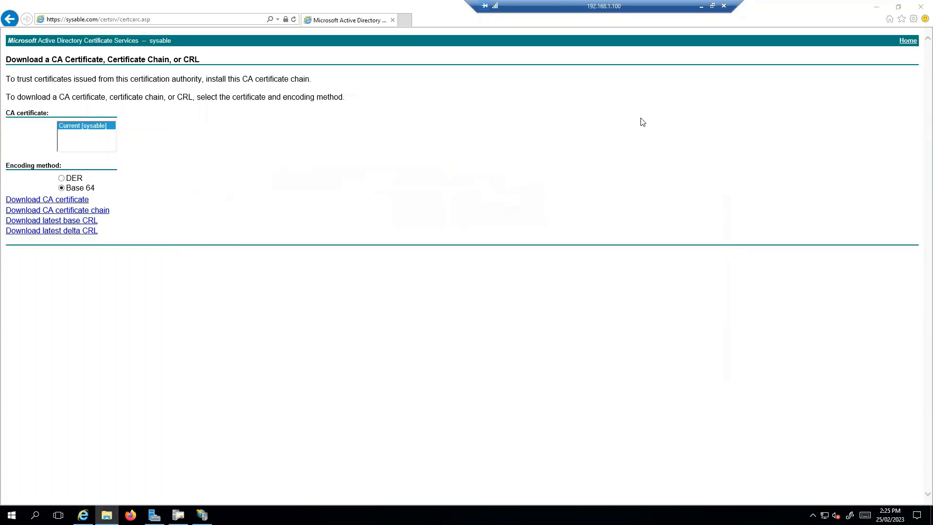
pyautogui.click(130, 514)
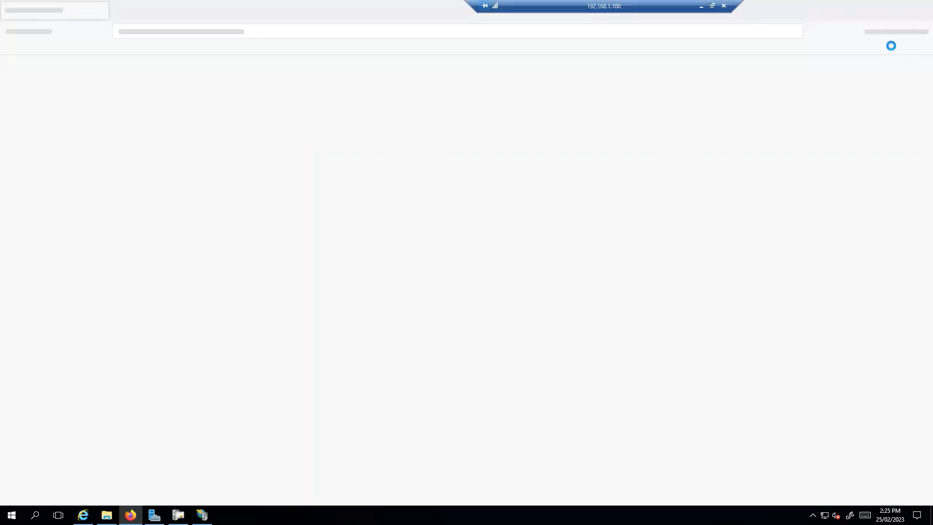
pyautogui.click(84, 515)
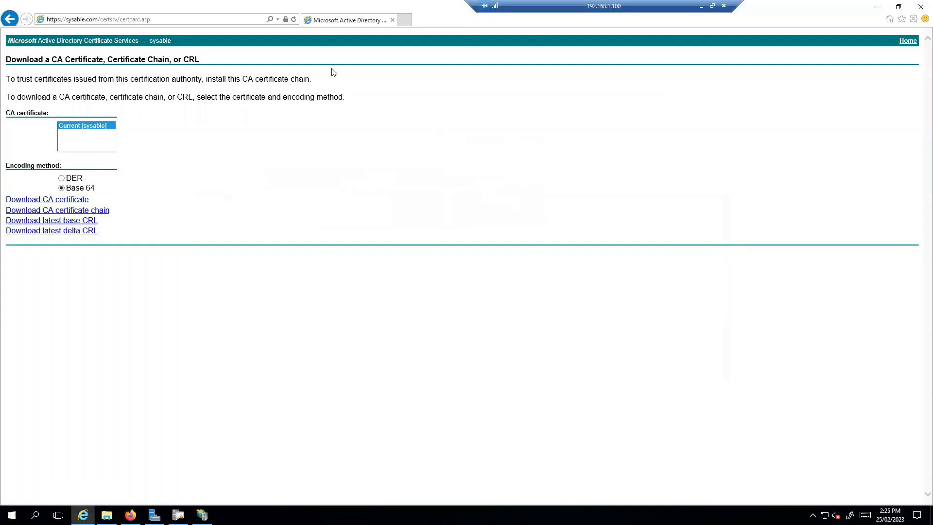
pyautogui.click(406, 22)
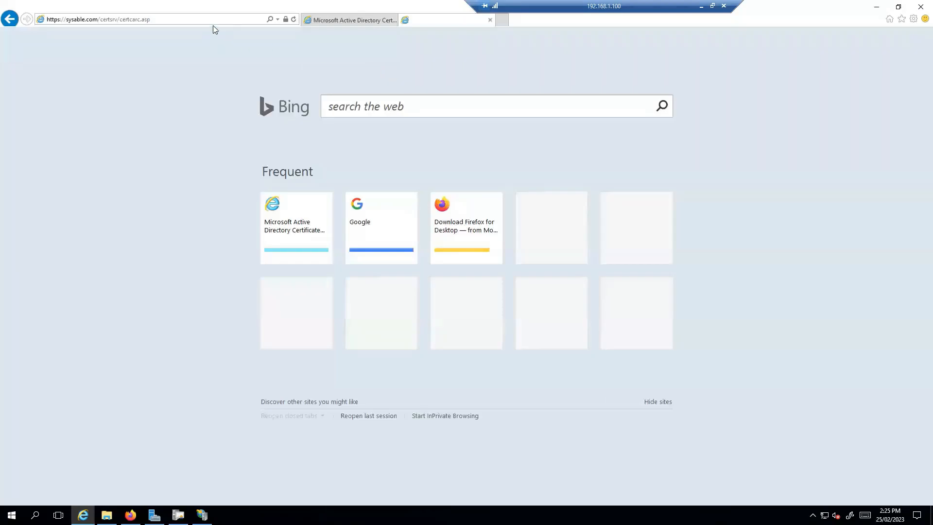
pyautogui.write('htt')
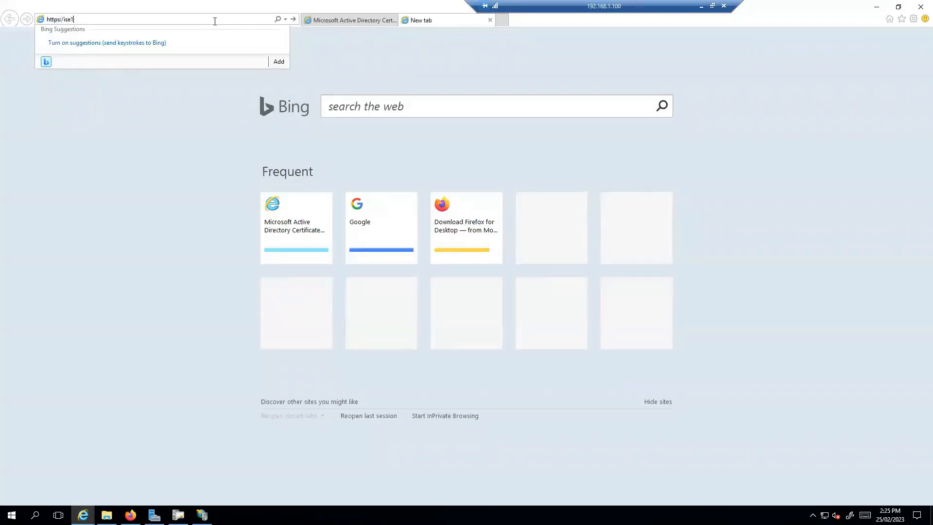
pyautogui.write('ps://ise1.sysable.com')
pyautogui.press('Return')
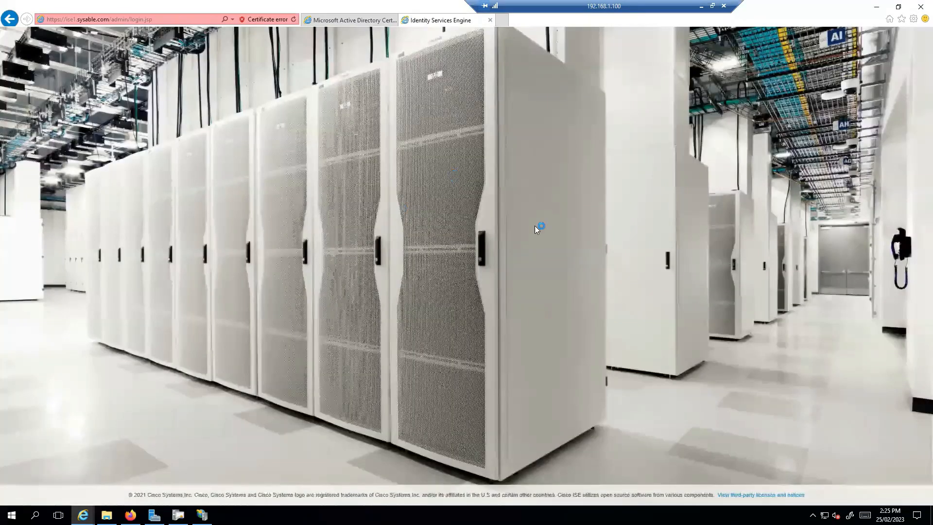
pyautogui.click(489, 20)
# Step: Log in to the ise1.sysable.com ISE admin portal from Firefox's shortcut tile
pyautogui.click(130, 515)
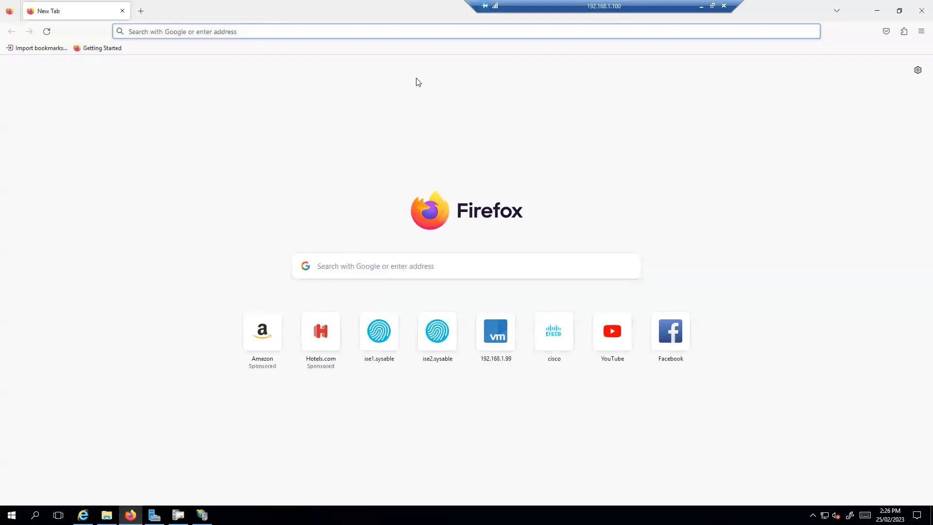
pyautogui.click(407, 33)
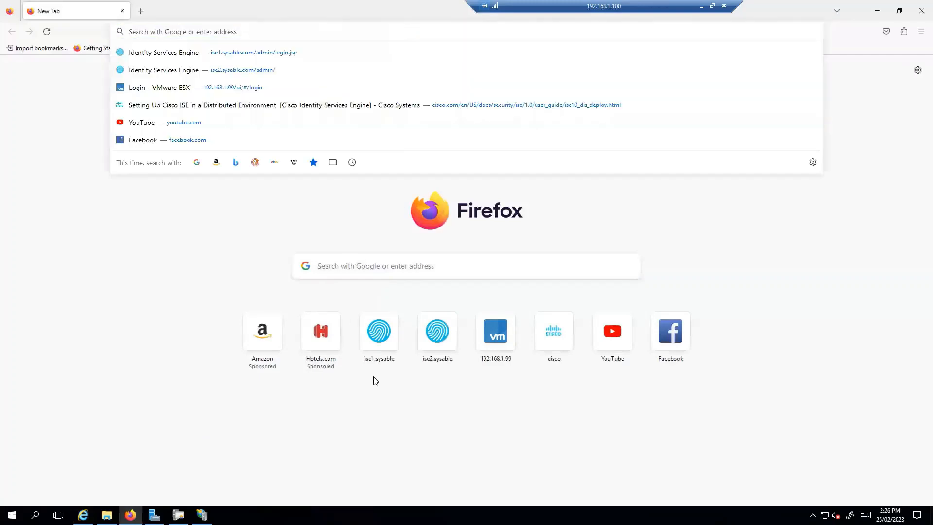
pyautogui.click(384, 352)
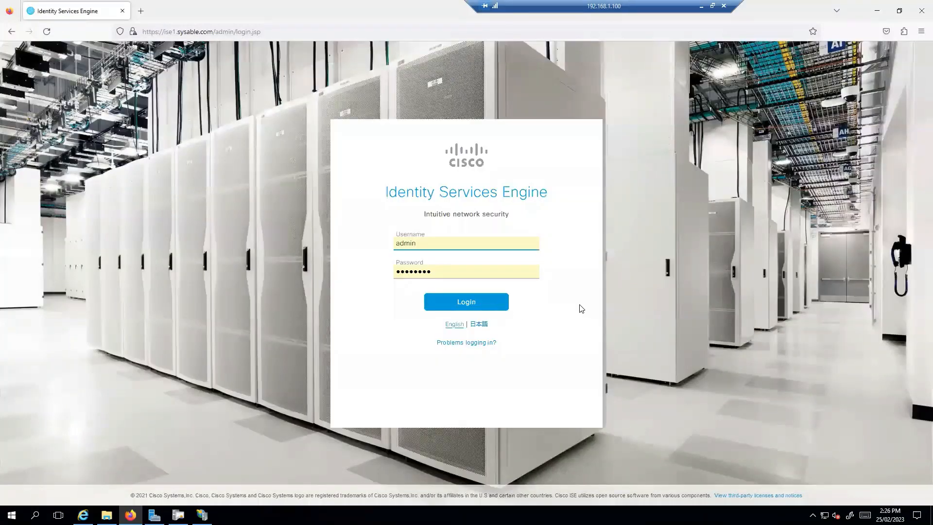
pyautogui.press('Return')
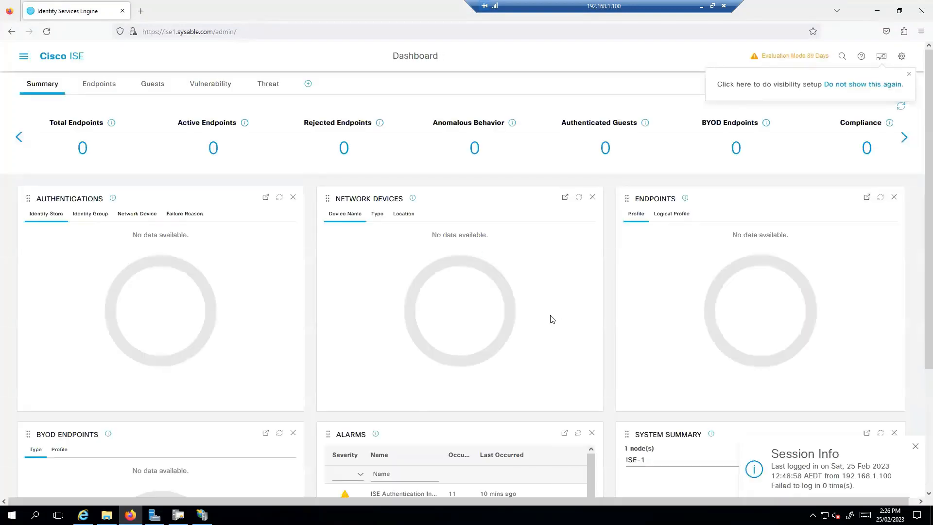
# Step: Go to Administration > Certificates > Trusted Certificates and begin an import
pyautogui.click(908, 75)
pyautogui.click(23, 56)
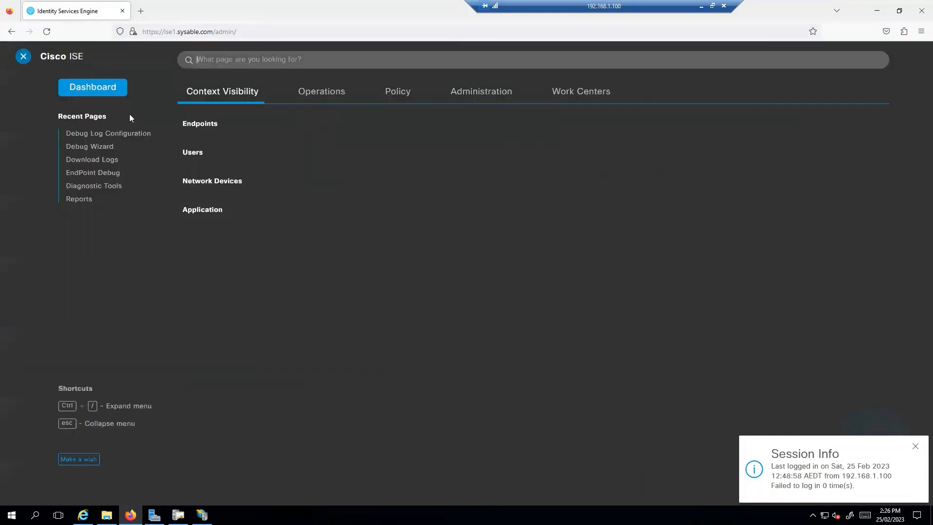
pyautogui.click(476, 93)
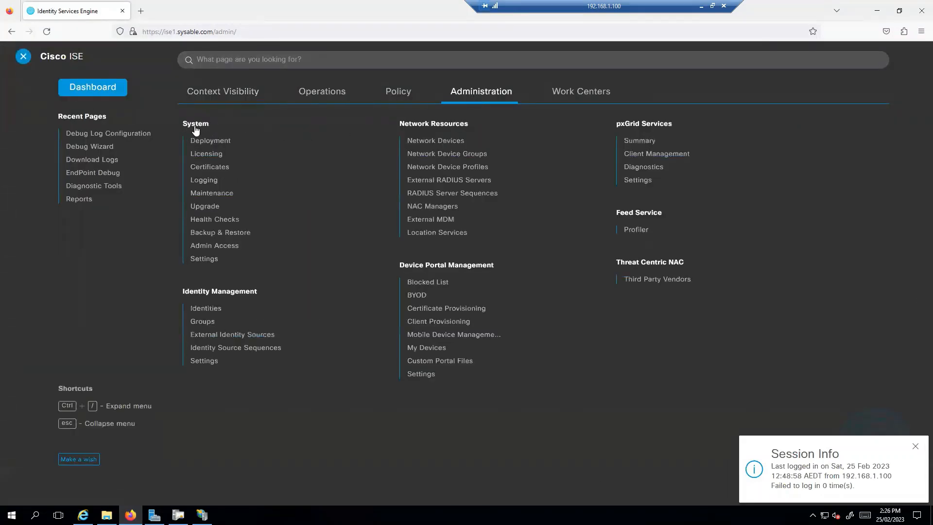
pyautogui.click(223, 169)
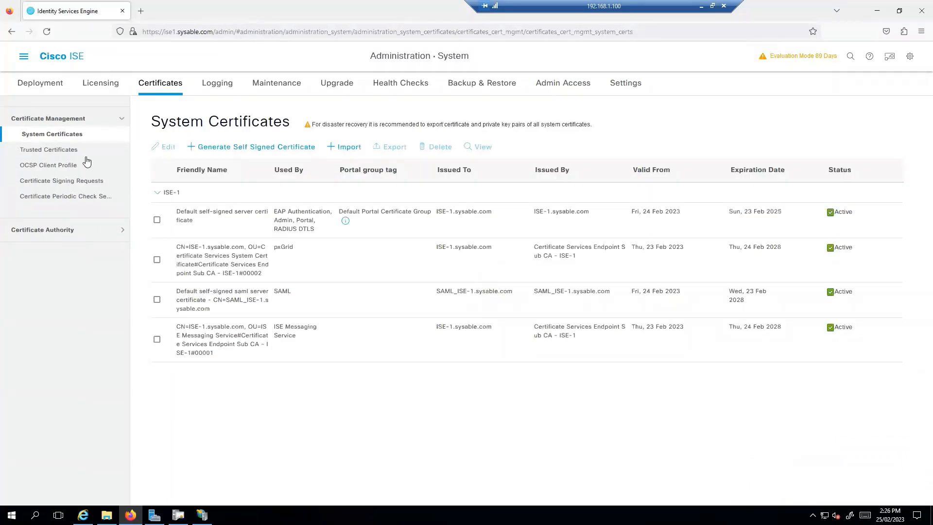
pyautogui.click(57, 154)
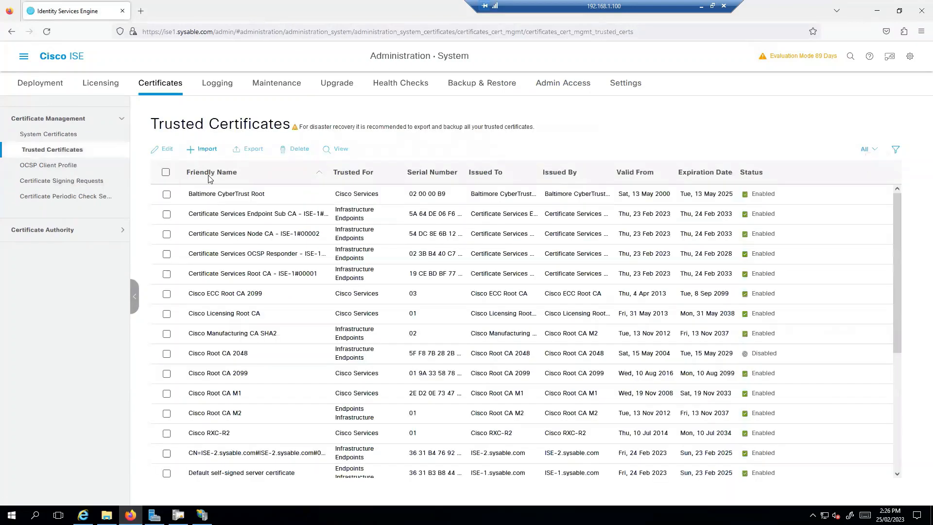
pyautogui.click(205, 149)
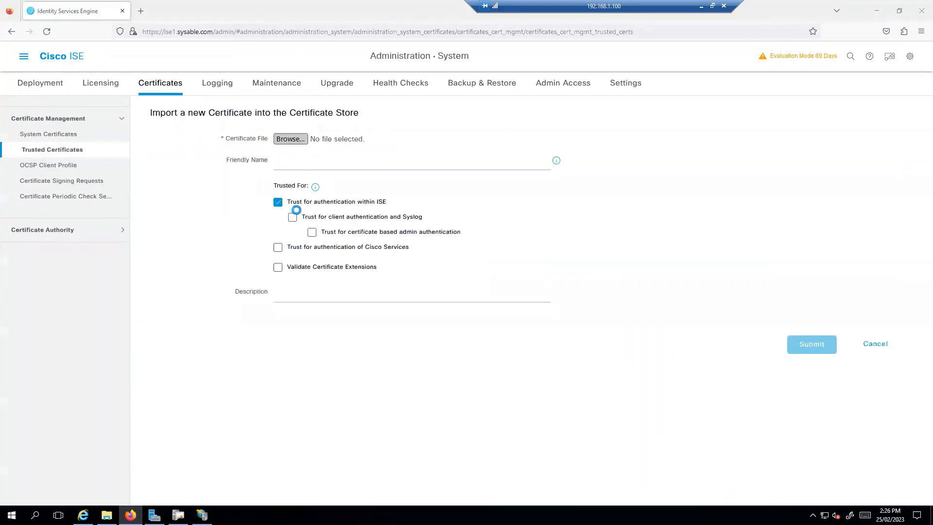
# Step: Import RootCA.cer as WINDC-ROOTCA, trusted for ISE, client/Syslog, admin and Cisco Services authentication
pyautogui.click(128, 121)
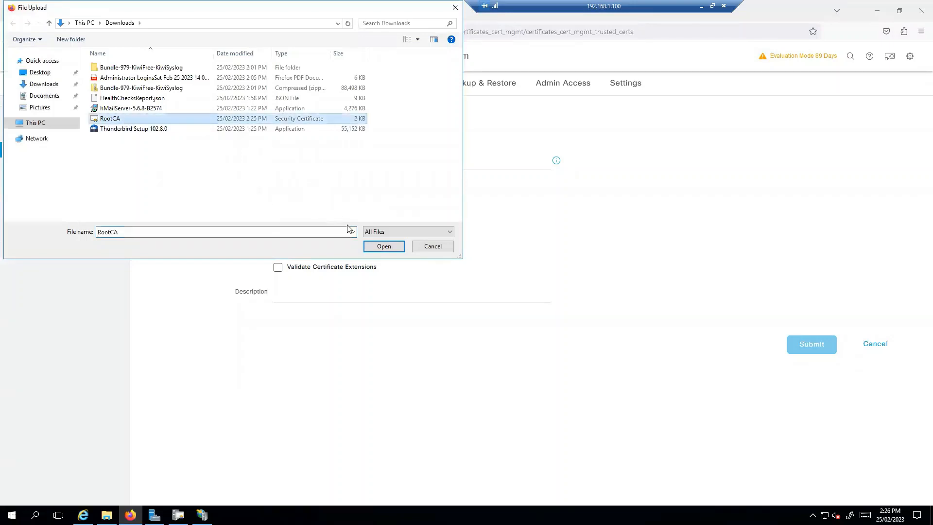
pyautogui.click(370, 247)
pyautogui.click(326, 167)
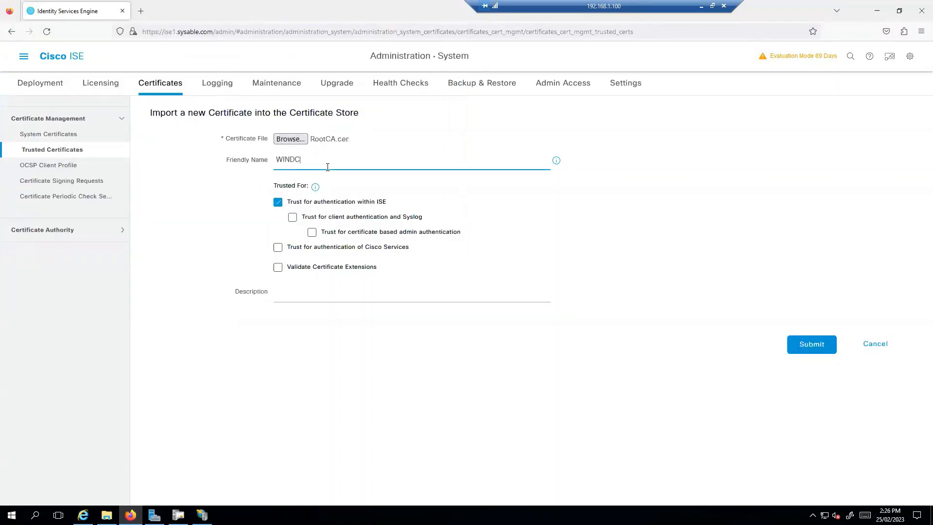
pyautogui.write('WINDC-ROOTCA')
pyautogui.click(291, 219)
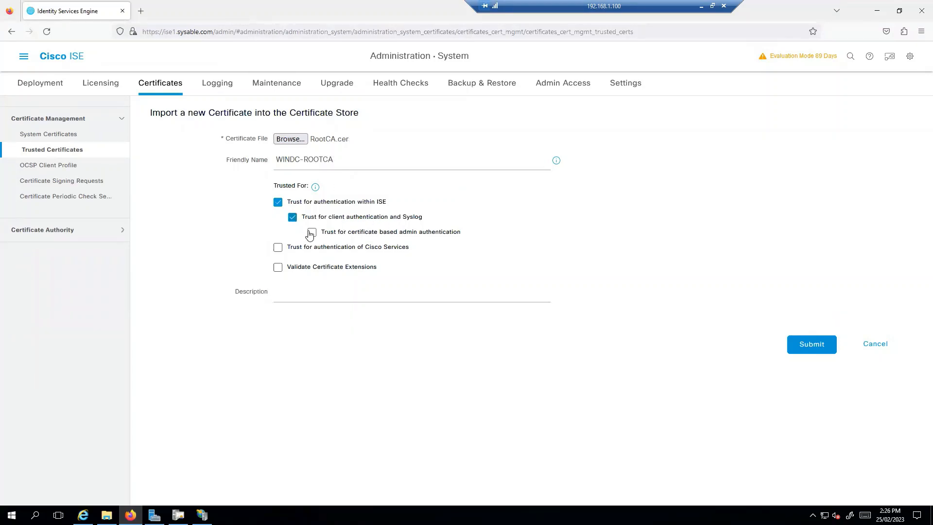
pyautogui.click(313, 234)
pyautogui.click(277, 249)
pyautogui.click(821, 345)
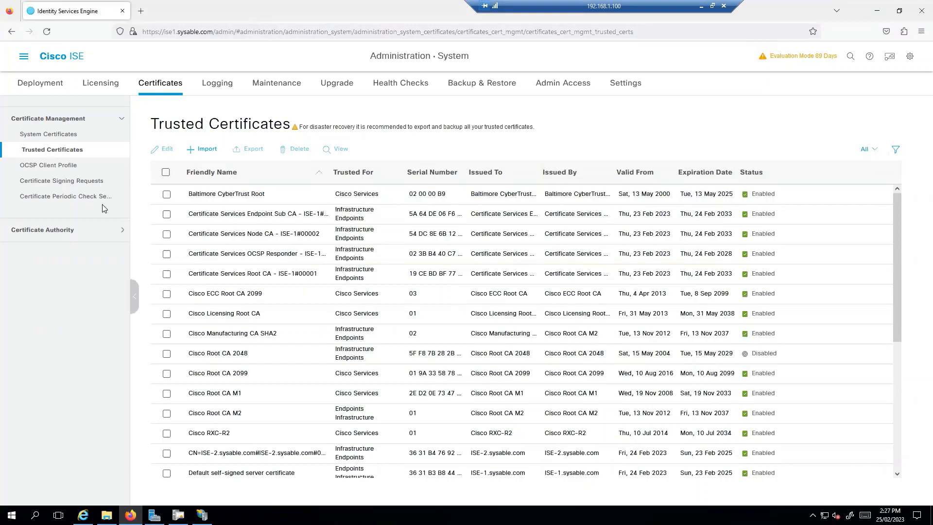
# Step: Open a new CSR form with Multi-Use usage and node ISE-1 checked
pyautogui.click(69, 181)
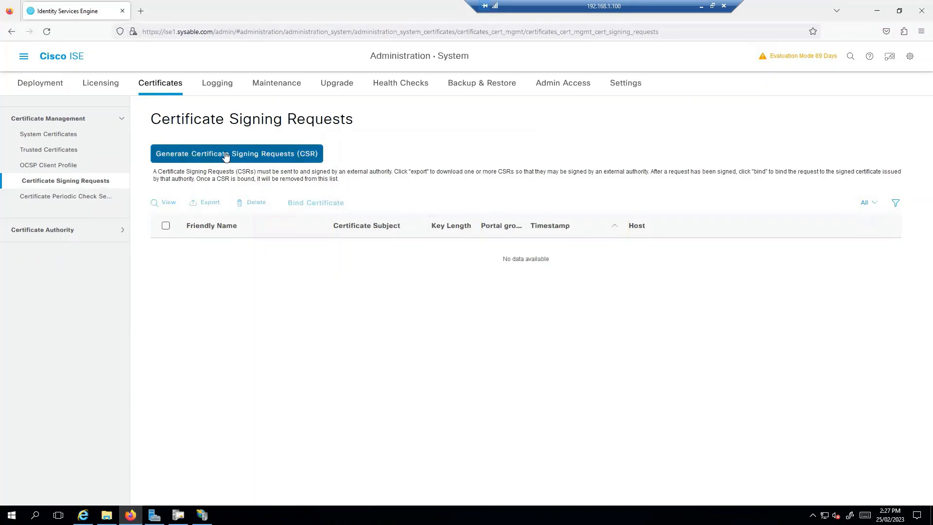
pyautogui.click(246, 154)
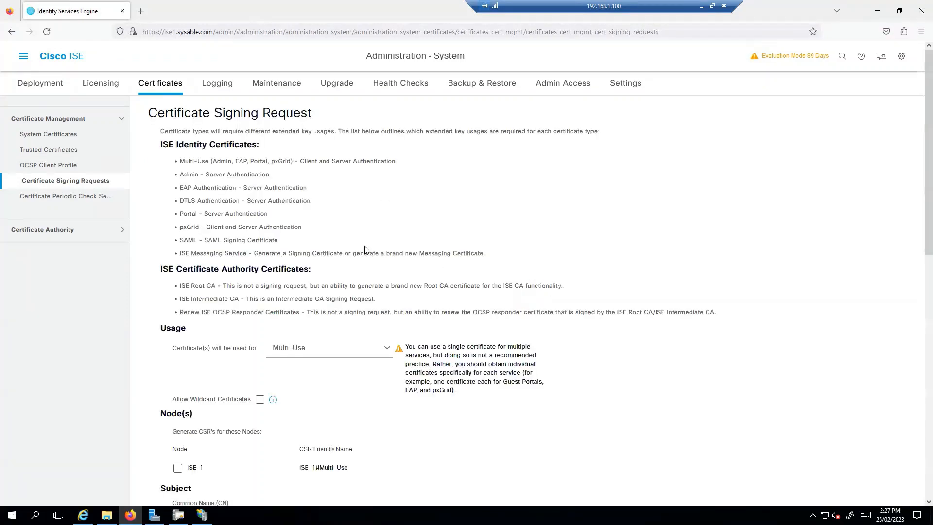
pyautogui.scroll(-3, 367, 314)
pyautogui.click(386, 250)
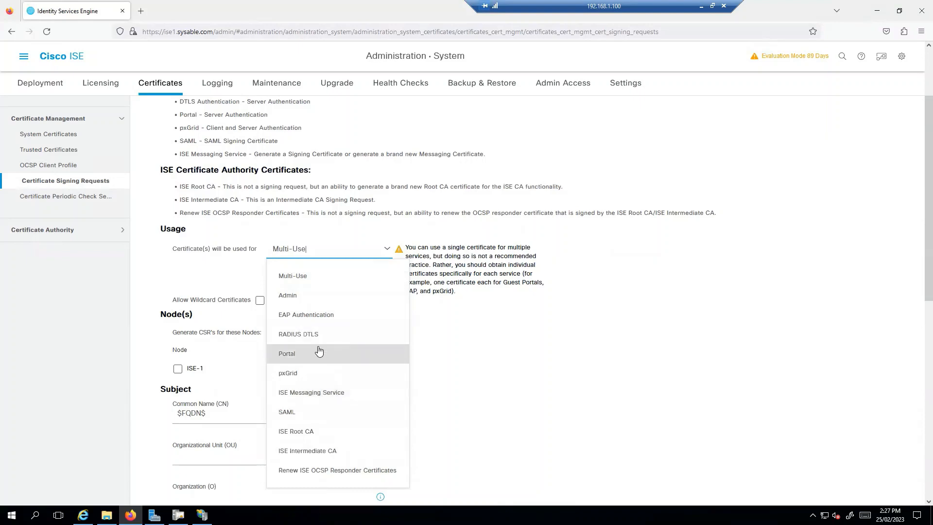
pyautogui.click(318, 280)
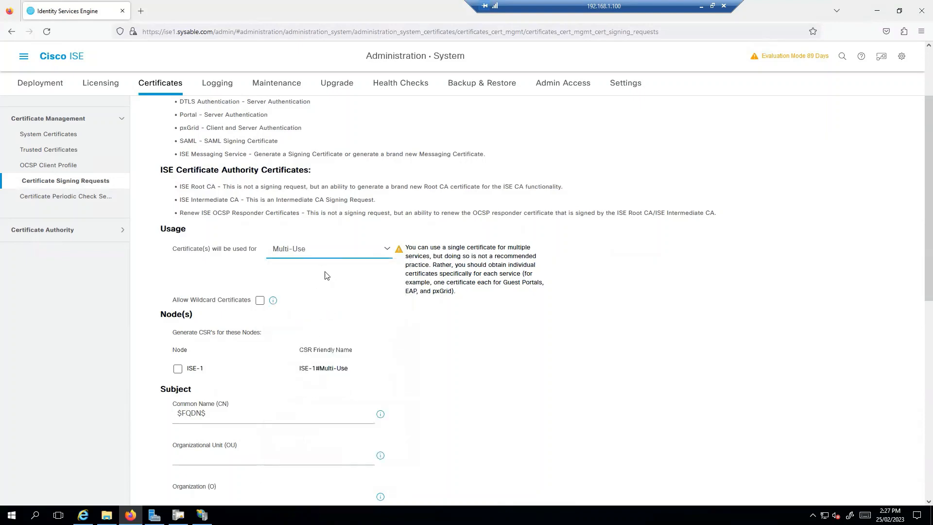
pyautogui.scroll(-1, 325, 275)
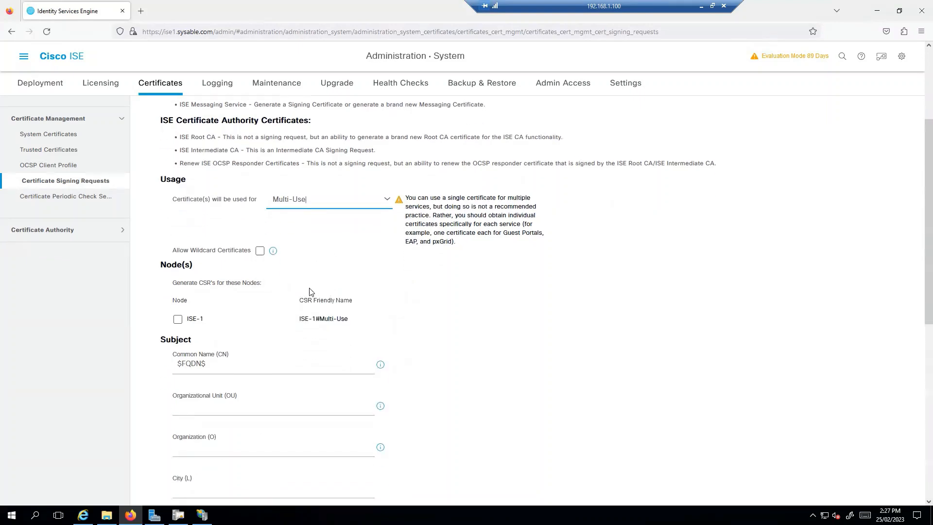
pyautogui.click(178, 320)
pyautogui.scroll(-2, 235, 345)
pyautogui.moveTo(209, 264); pyautogui.dragTo(157, 263)
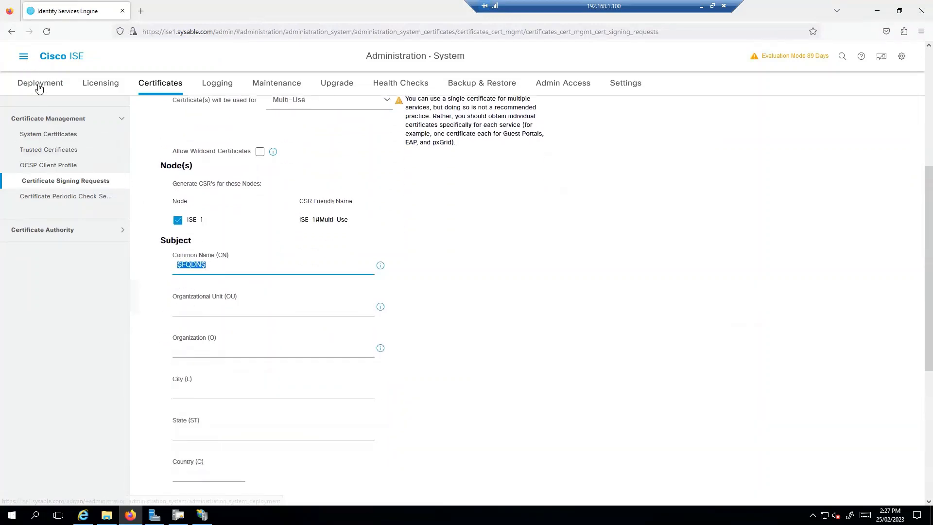
# Step: Open Deployment in a new tab and select ISE-1's FQDN, ISE-1.sysable.com
pyautogui.click(24, 56)
pyautogui.rightClick(214, 139)
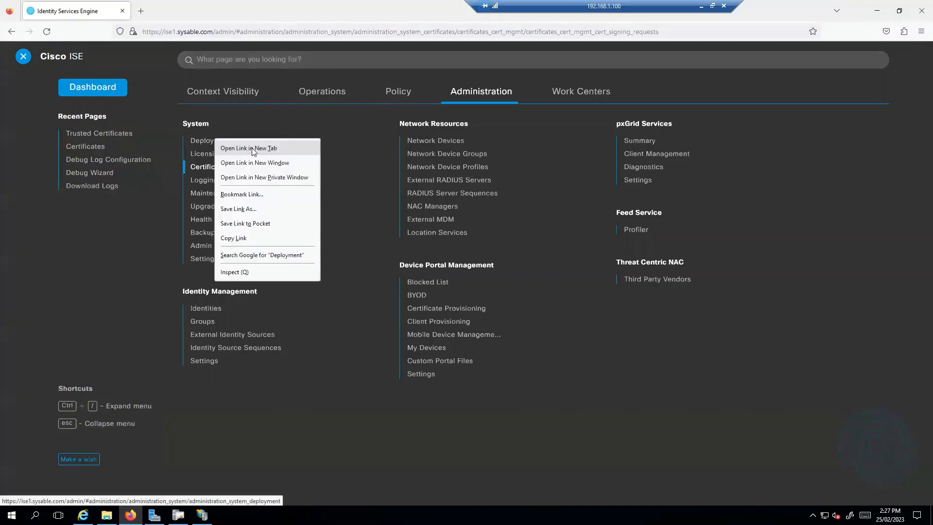
pyautogui.click(252, 148)
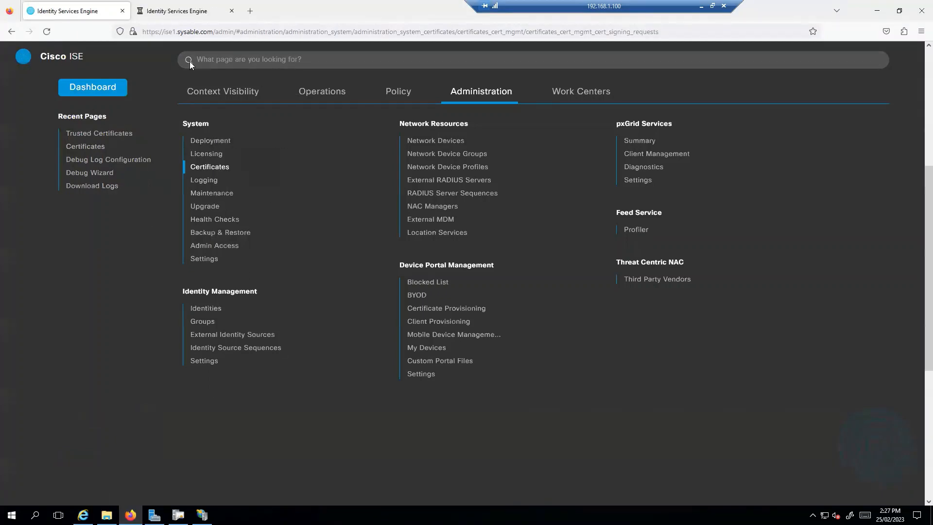
pyautogui.hotkey('ctrl', 'Tab')
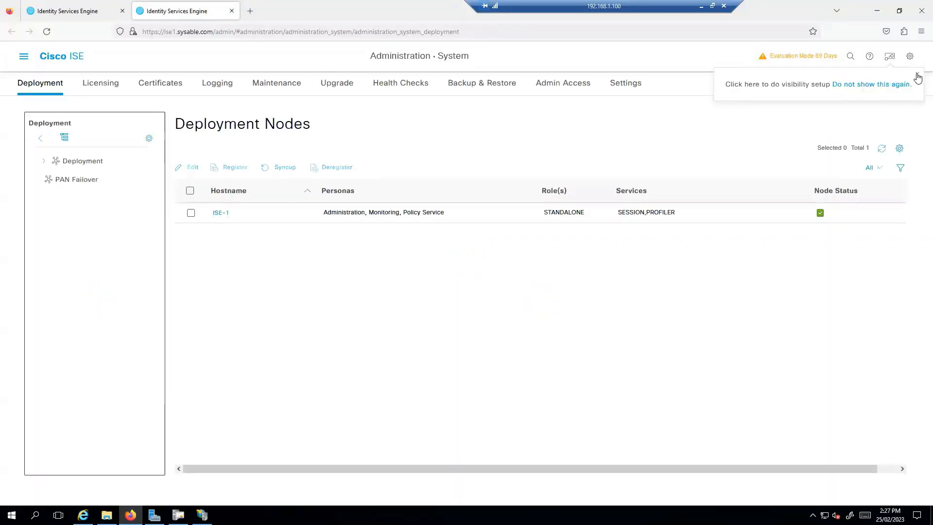
pyautogui.click(917, 78)
pyautogui.click(219, 213)
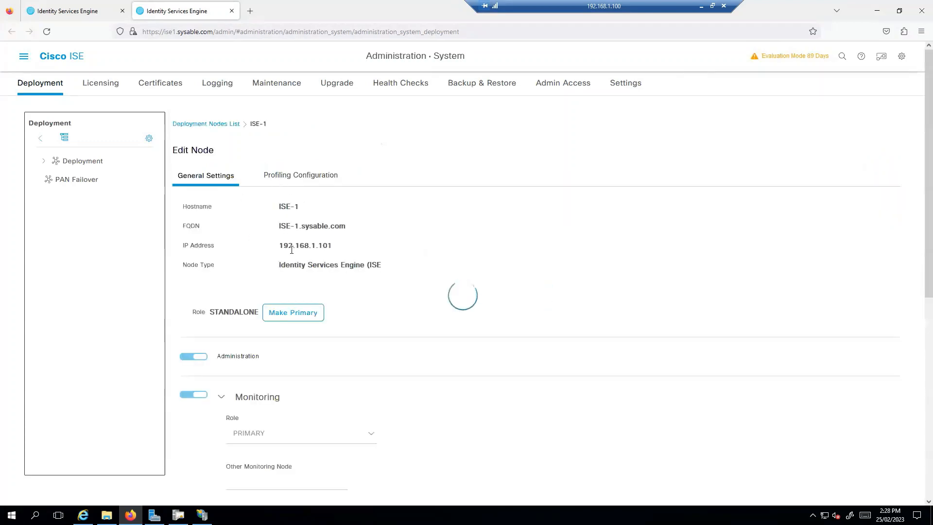
pyautogui.moveTo(278, 226); pyautogui.dragTo(346, 224)
pyautogui.hotkey('ctrl', 'c')
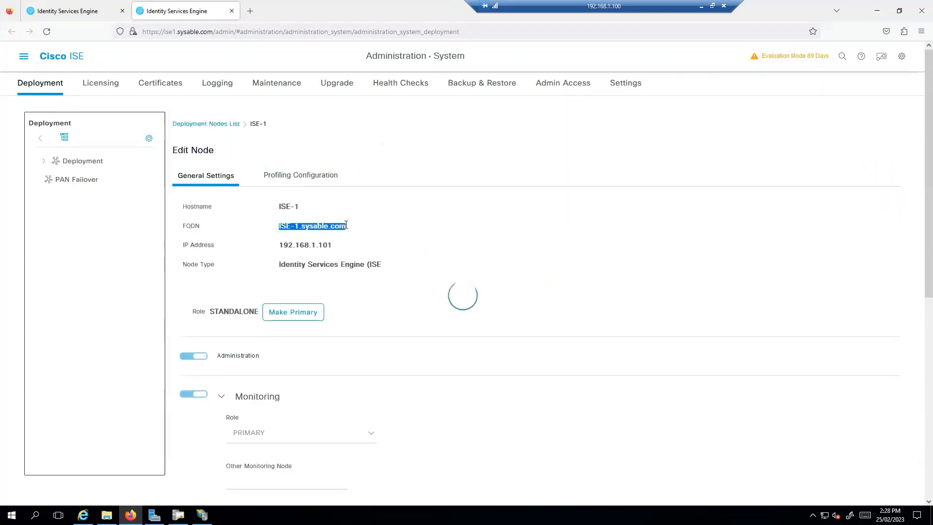
# Step: Fill the CSR subject: CN ISE-1.sysable.com, Sysable, IT, Hobart, TAS, AU
pyautogui.click(68, 11)
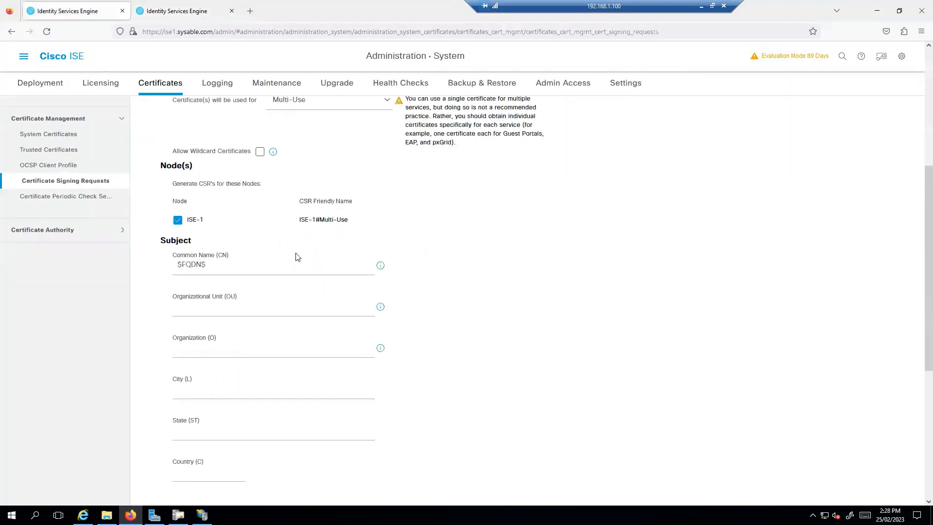
pyautogui.tripleClick(251, 269)
pyautogui.hotkey('ctrl', 'v')
pyautogui.click(219, 305)
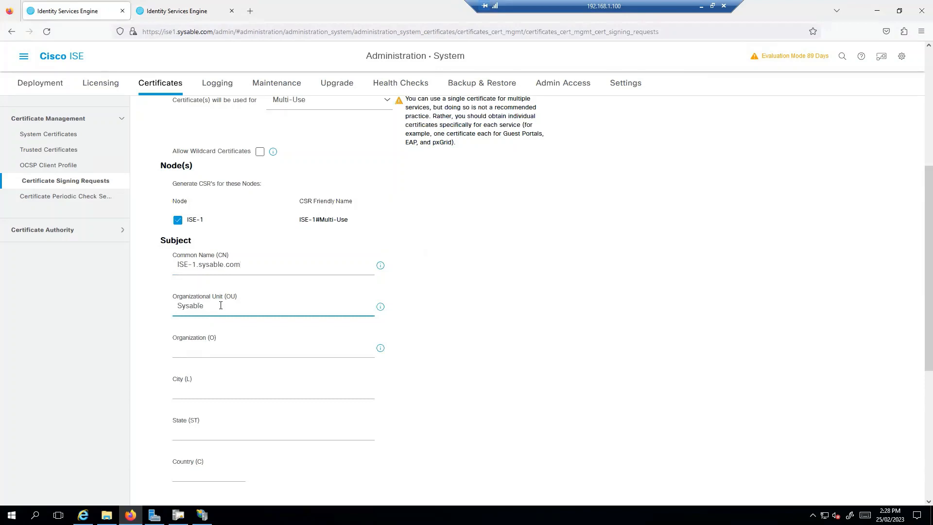
pyautogui.press('Tab')
pyautogui.press('Tab')
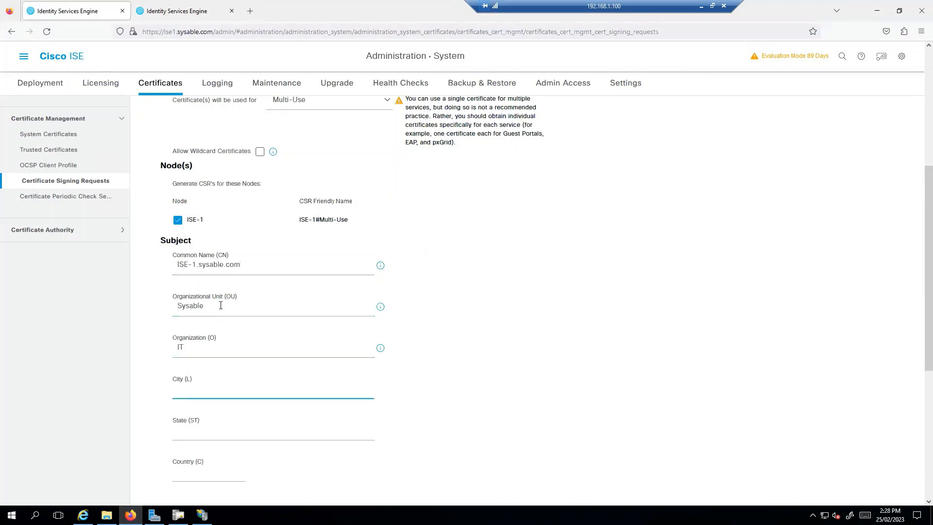
pyautogui.write('Hobart')
pyautogui.press('Tab')
pyautogui.write('TA')
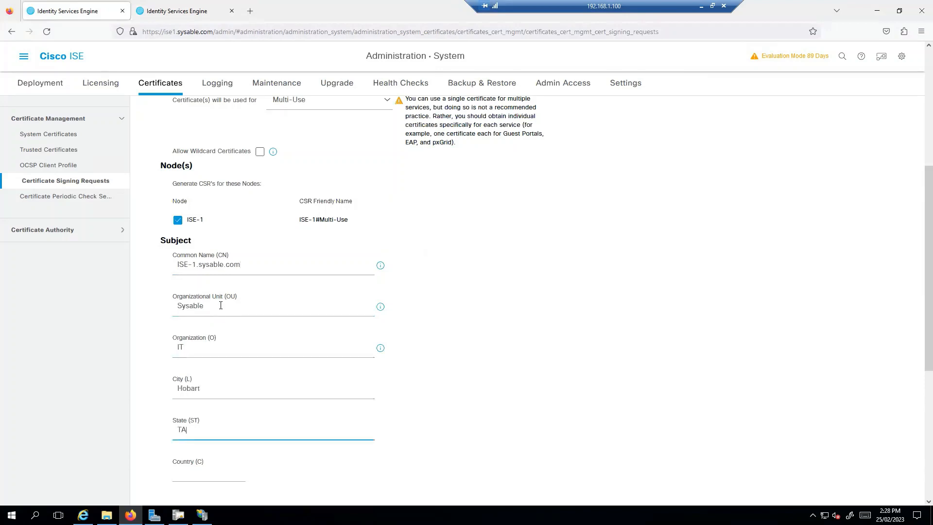
pyautogui.write('S')
pyautogui.press('Tab')
pyautogui.write('AU')
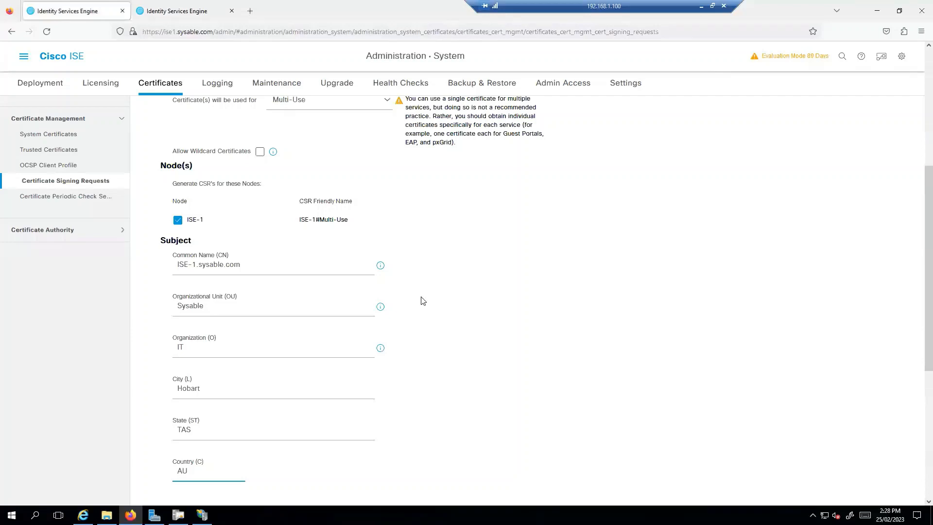
# Step: Add SAN entries DNS Name ise1.sysable.co and IP Address 192.168.1.101
pyautogui.scroll(-4, 425, 299)
pyautogui.scroll(-1, 284, 339)
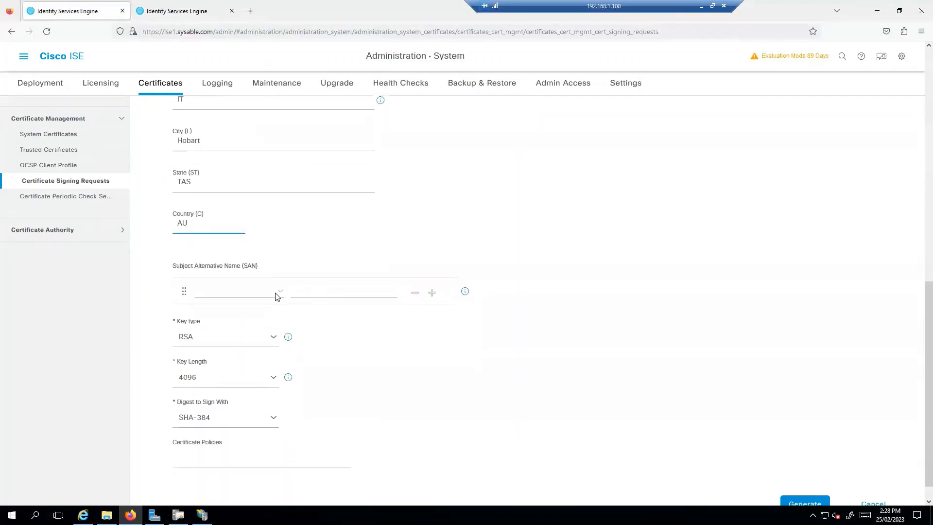
pyautogui.click(259, 291)
pyautogui.click(280, 292)
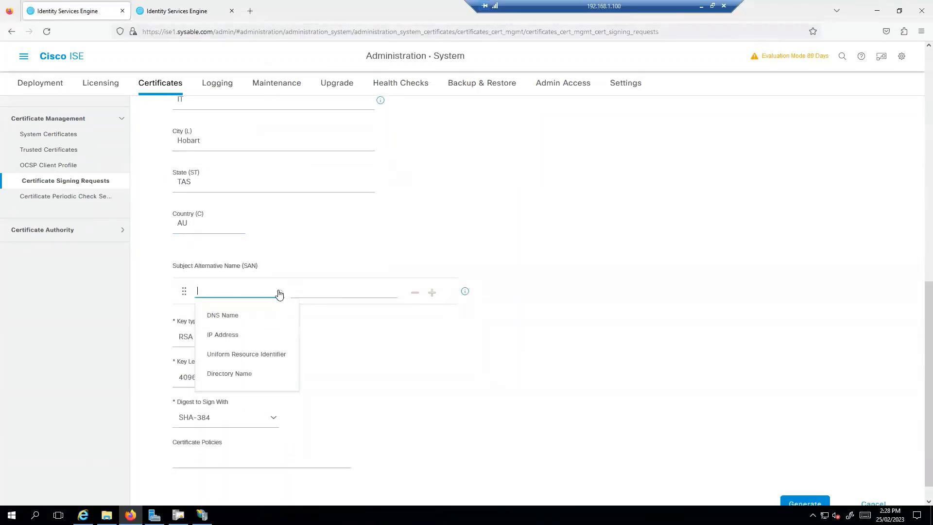
pyautogui.click(297, 315)
pyautogui.click(333, 294)
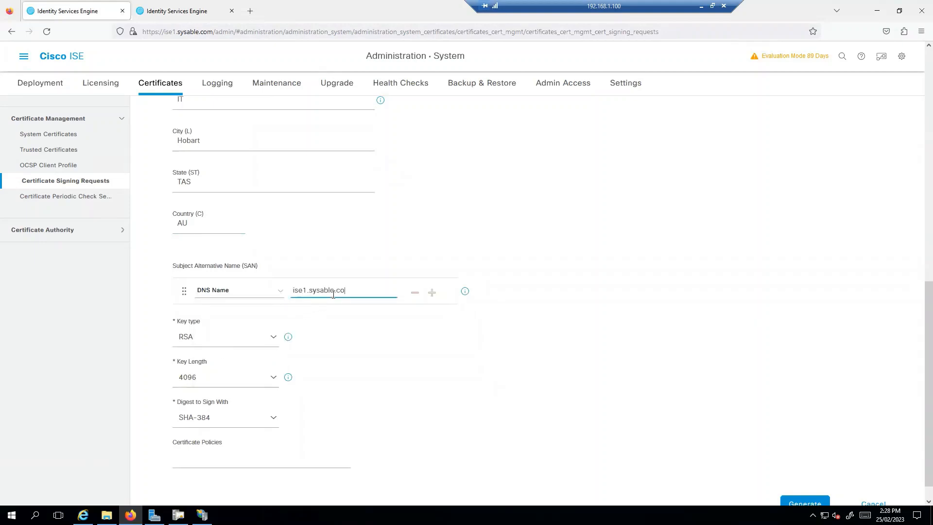
pyautogui.moveTo(367, 293); pyautogui.dragTo(293, 293)
pyautogui.click(432, 292)
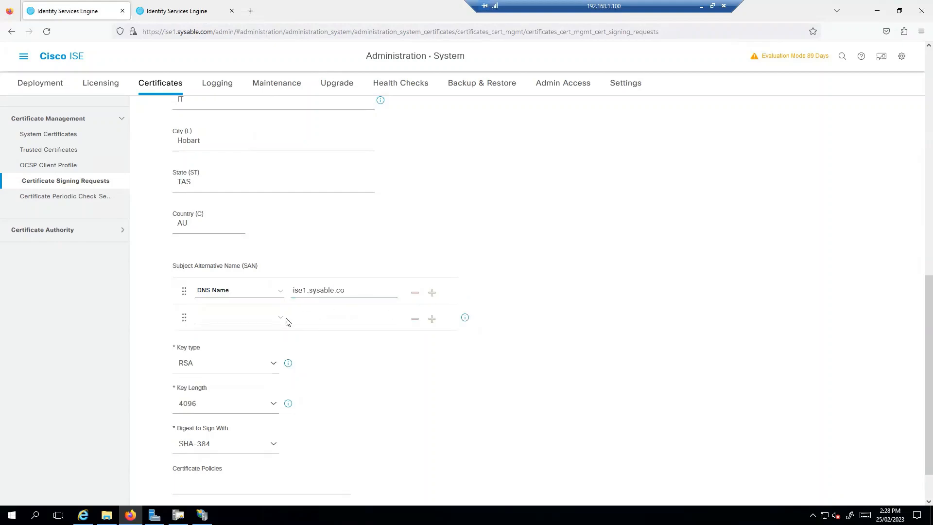
pyautogui.click(286, 322)
pyautogui.click(261, 360)
pyautogui.click(337, 321)
pyautogui.scroll(-2, 221, 384)
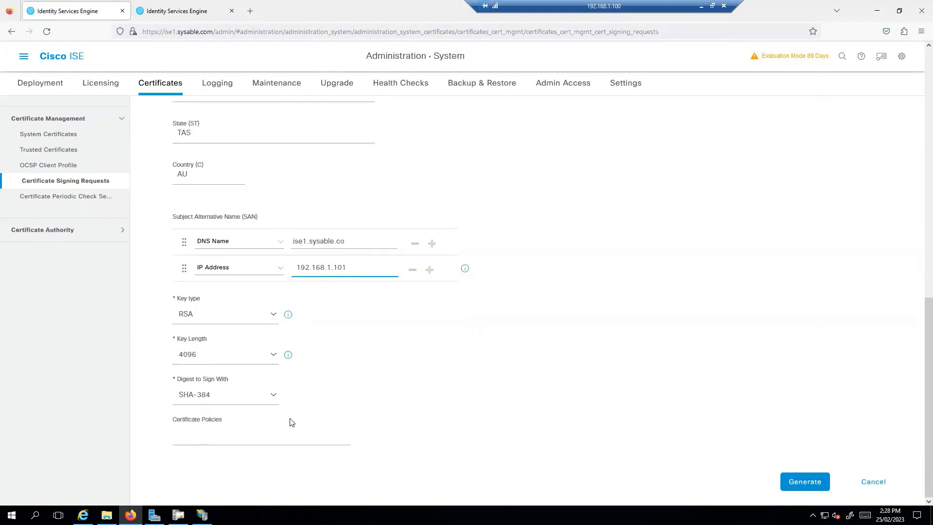
# Step: Try to generate the CSR twice; each attempt fails with a SAN DNS FQDN error
pyautogui.click(804, 481)
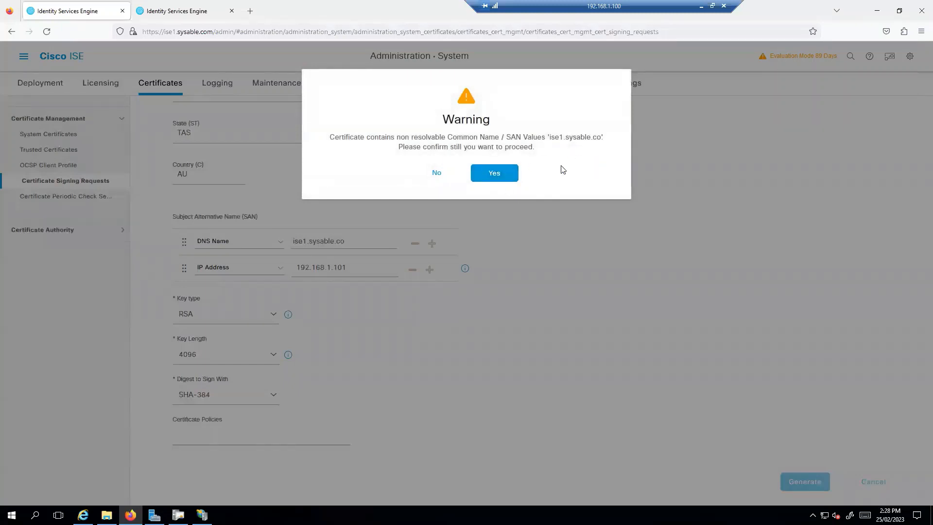
pyautogui.click(493, 174)
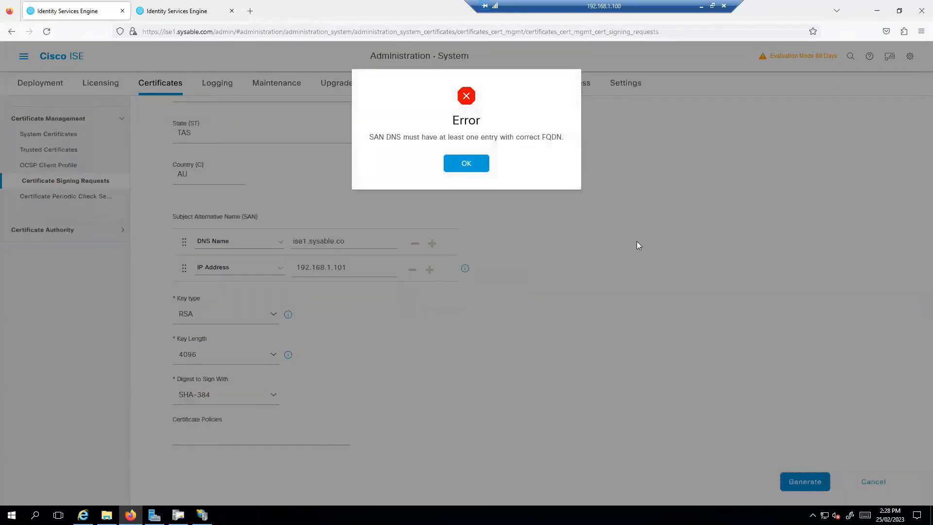
pyautogui.click(465, 168)
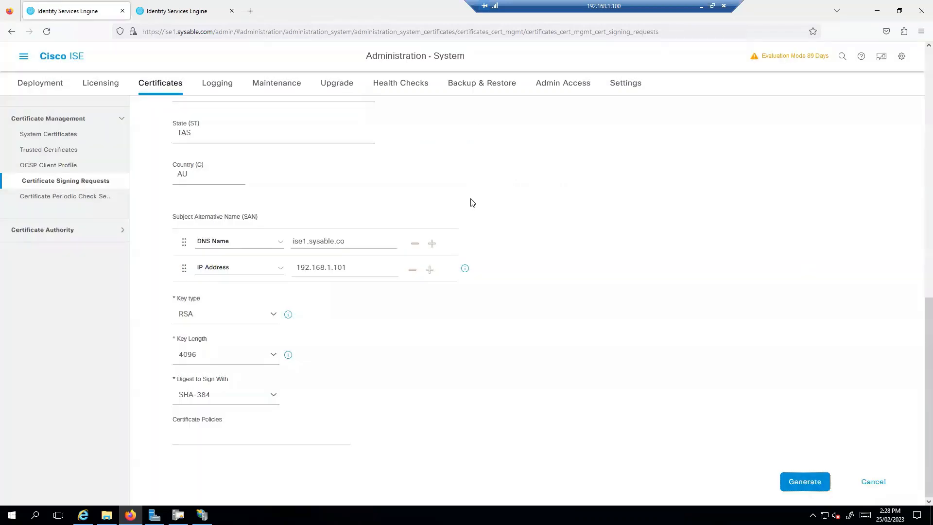
pyautogui.click(354, 242)
pyautogui.click(805, 480)
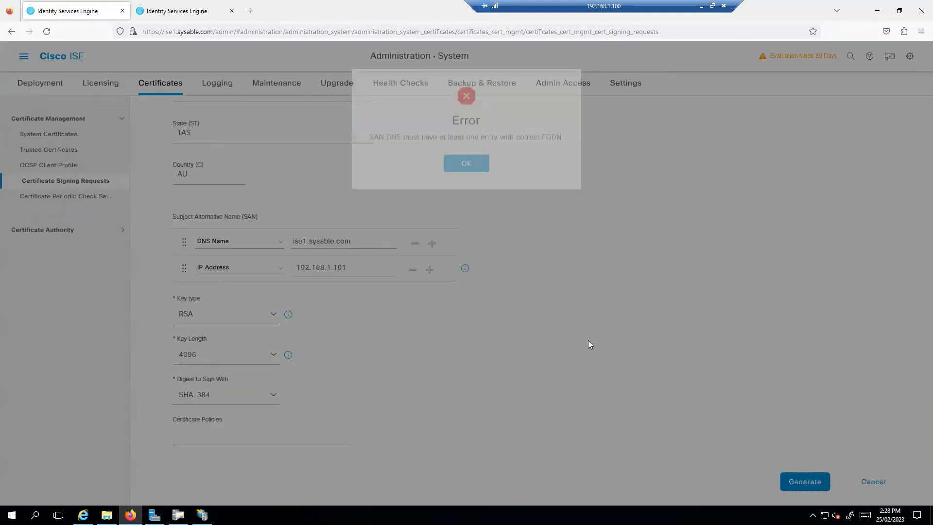
pyautogui.click(474, 161)
# Step: Change the DNS SAN to ISE1.sysable.com and retry; generation is rejected again
pyautogui.tripleClick(311, 238)
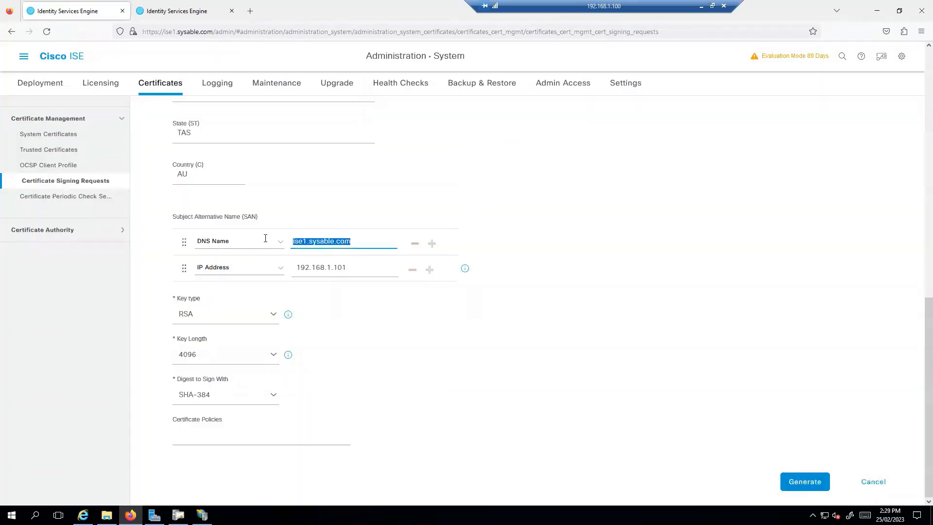
pyautogui.hotkey('ctrl', 'v')
pyautogui.press('BackSpace')
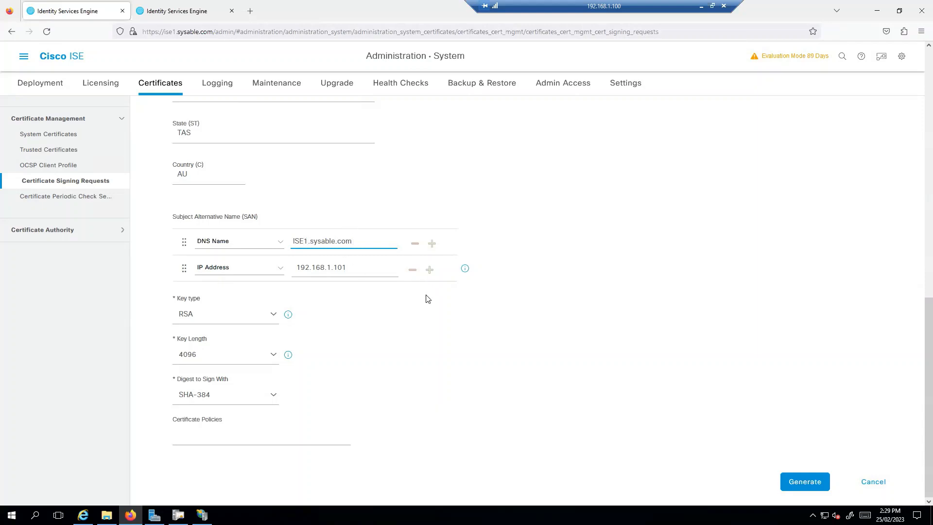
pyautogui.click(808, 482)
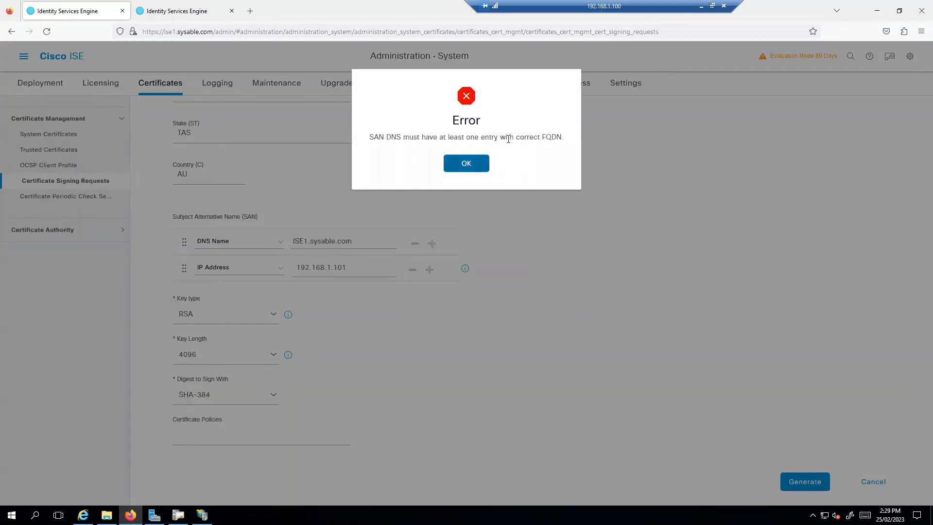
pyautogui.click(469, 165)
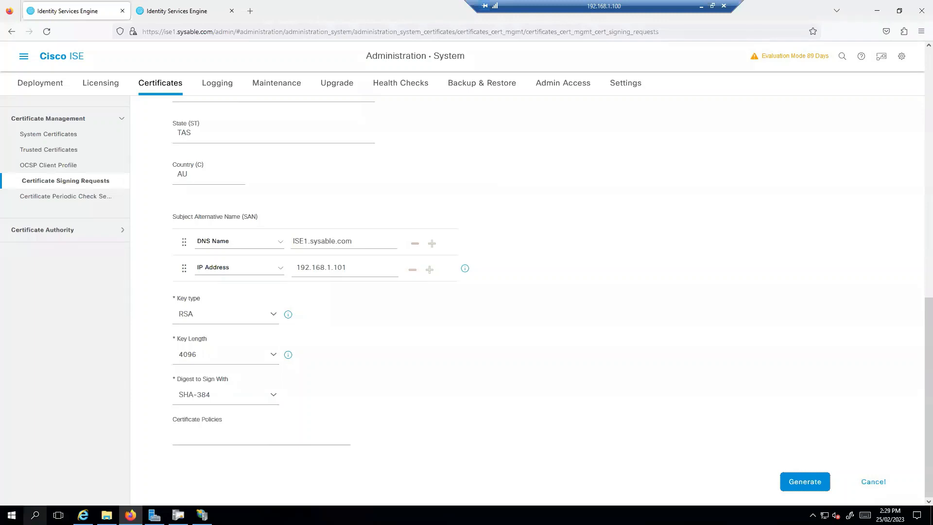
pyautogui.click(35, 515)
# Step: Open and close a command prompt, then launch PuTTY
pyautogui.write('c')
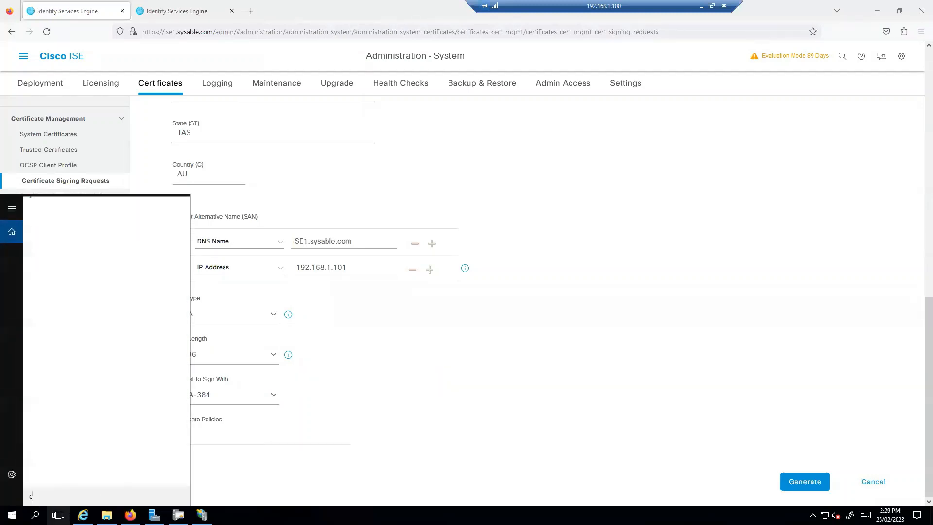
pyautogui.write('md')
pyautogui.press('Return')
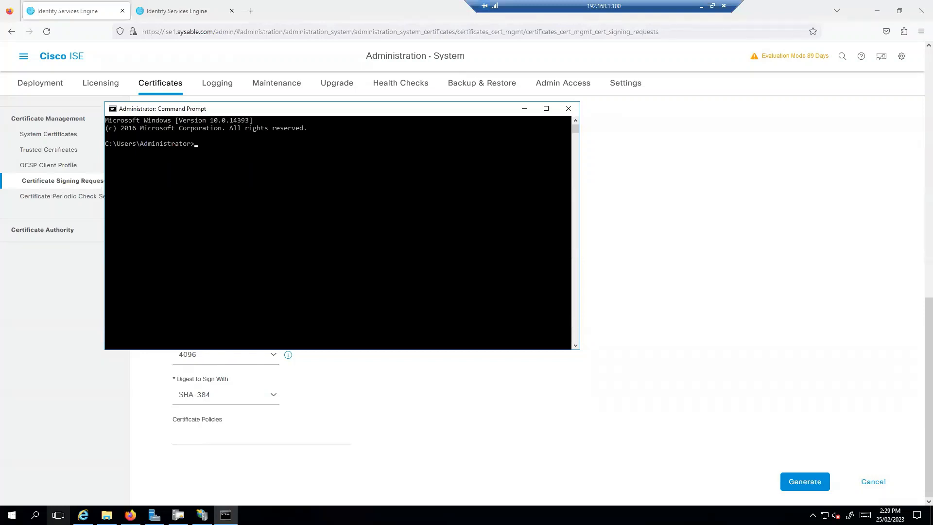
pyautogui.click(524, 109)
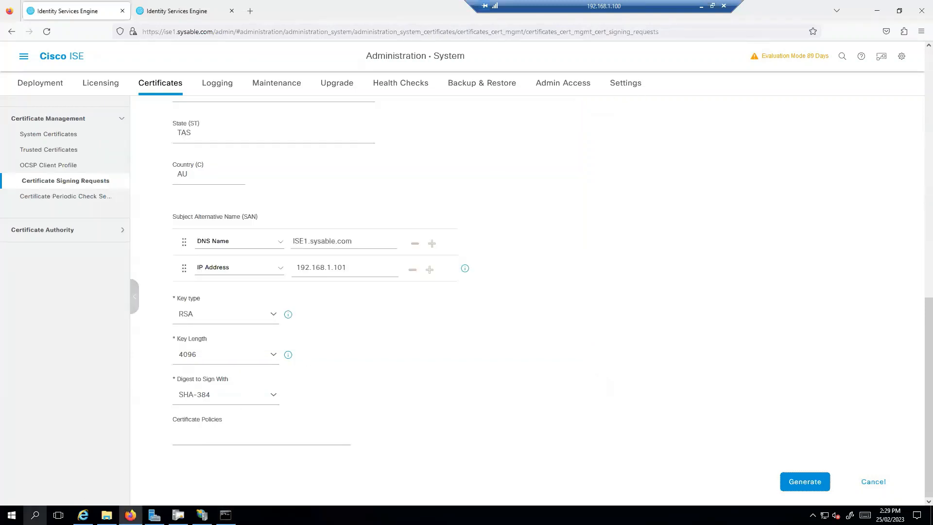
pyautogui.click(35, 514)
pyautogui.write('putty')
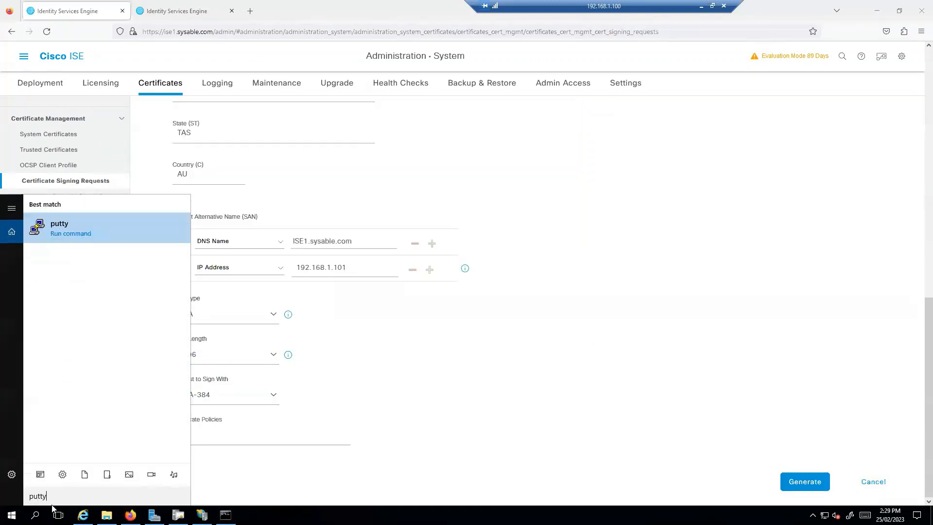
pyautogui.press('Return')
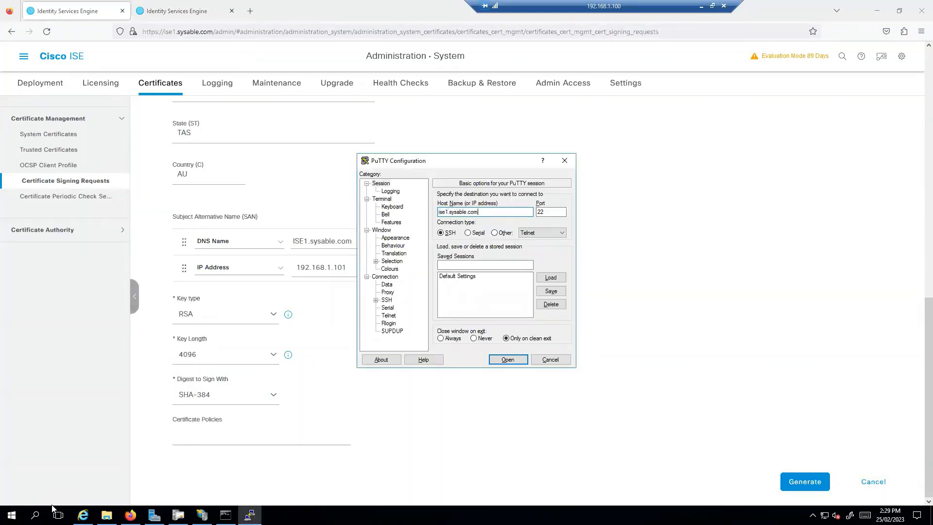
# Step: SSH into ise1.sysable.com as admin and ping it, getting replies from 192.168.1.101
pyautogui.press('Return')
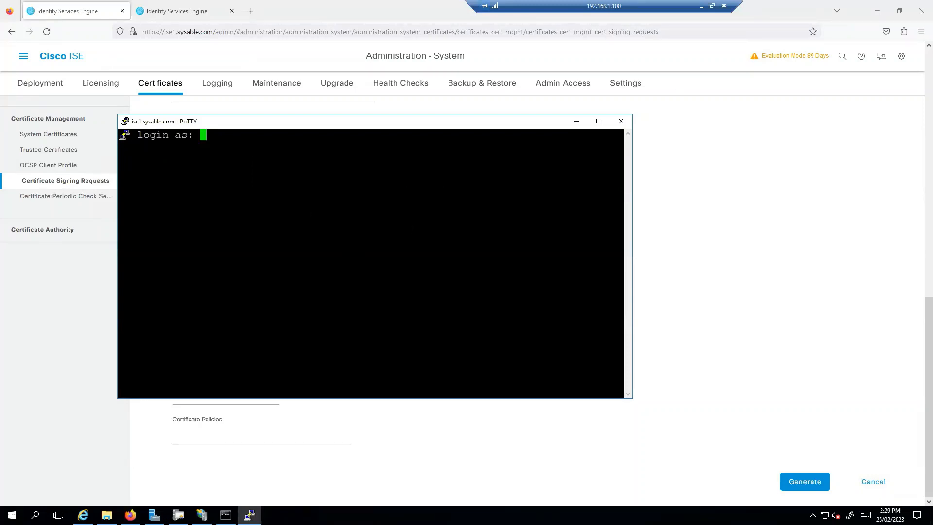
pyautogui.write('admin')
pyautogui.press('Return')
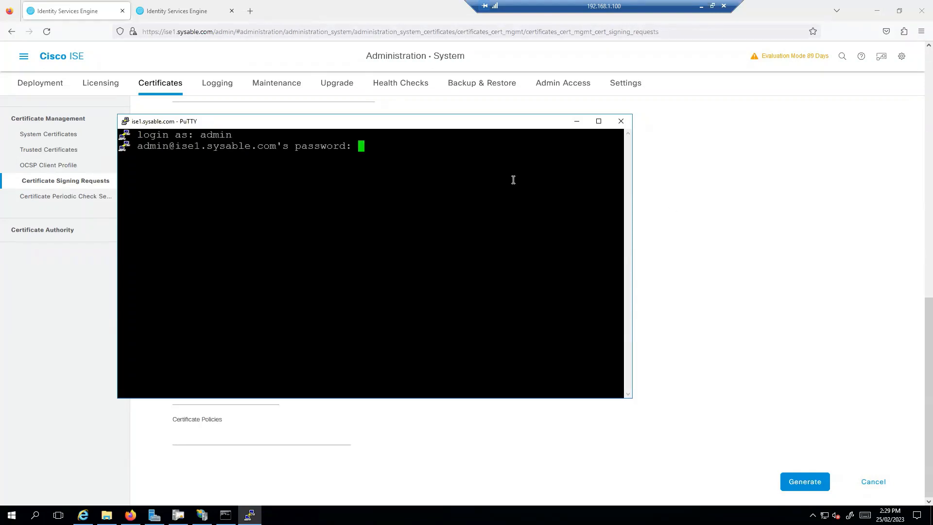
pyautogui.press('Return')
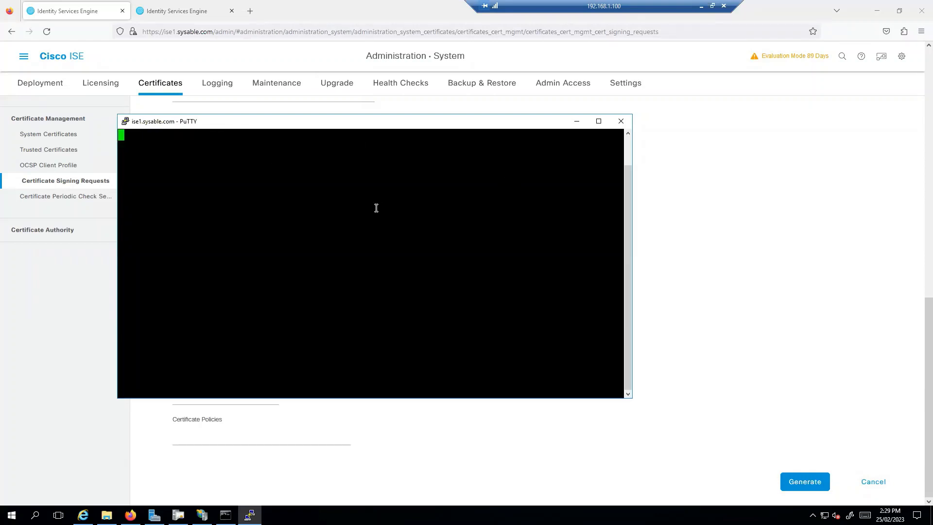
pyautogui.write('ing i')
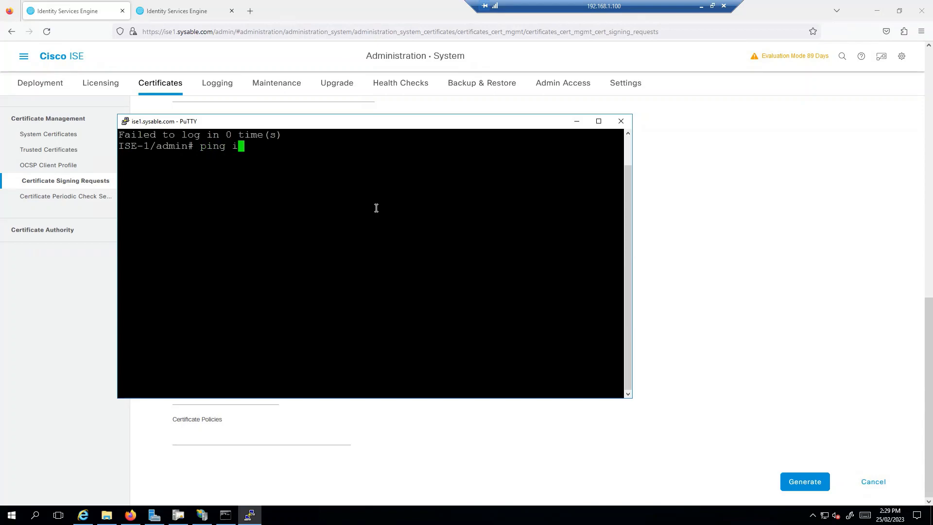
pyautogui.write('se1.sysable.com')
pyautogui.press('Return')
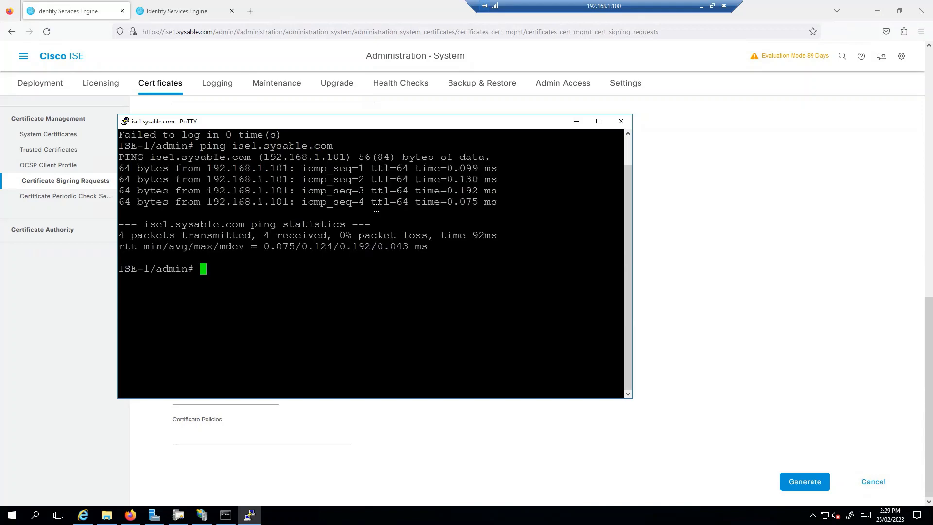
pyautogui.click(577, 120)
pyautogui.moveTo(302, 242); pyautogui.dragTo(287, 241)
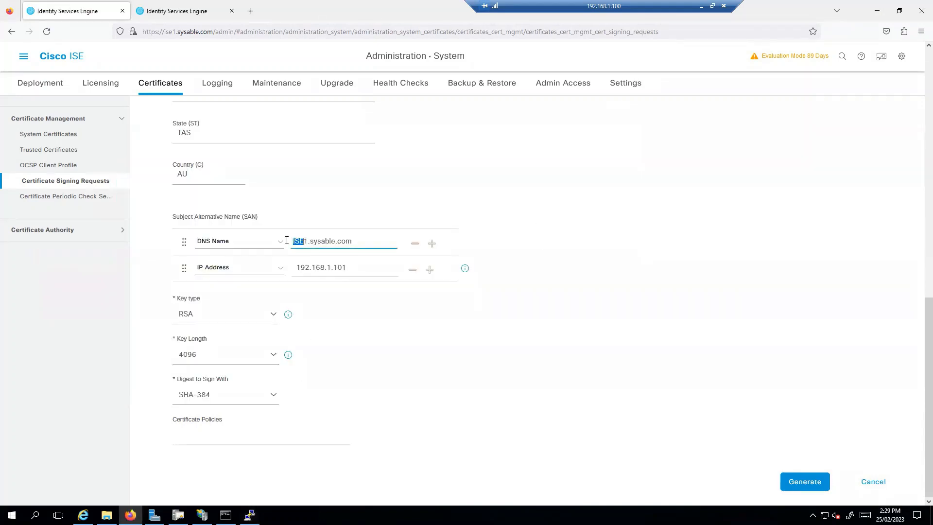
# Step: Retry with lowercase ise1.sysable.com, then remove the DNS SAN and generate with only IP 192.168.1.101
pyautogui.write('ise')
pyautogui.click(793, 487)
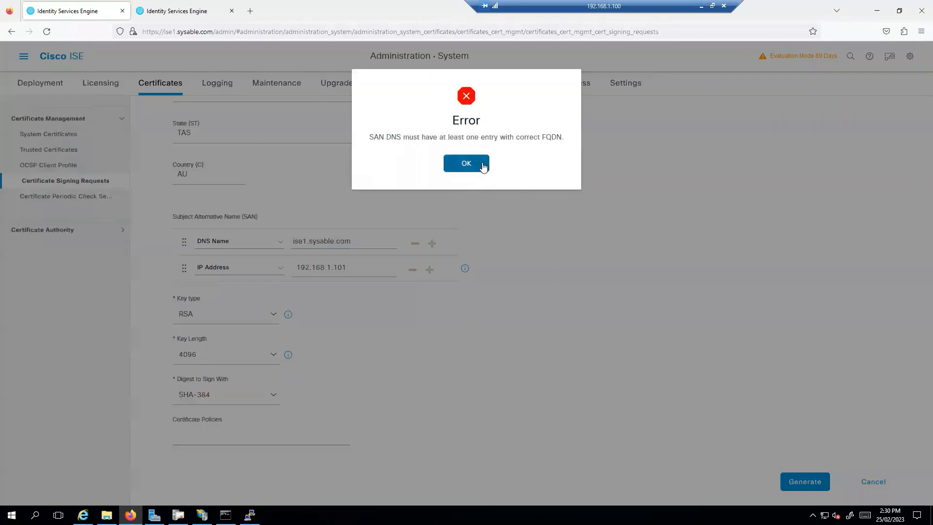
pyautogui.click(480, 166)
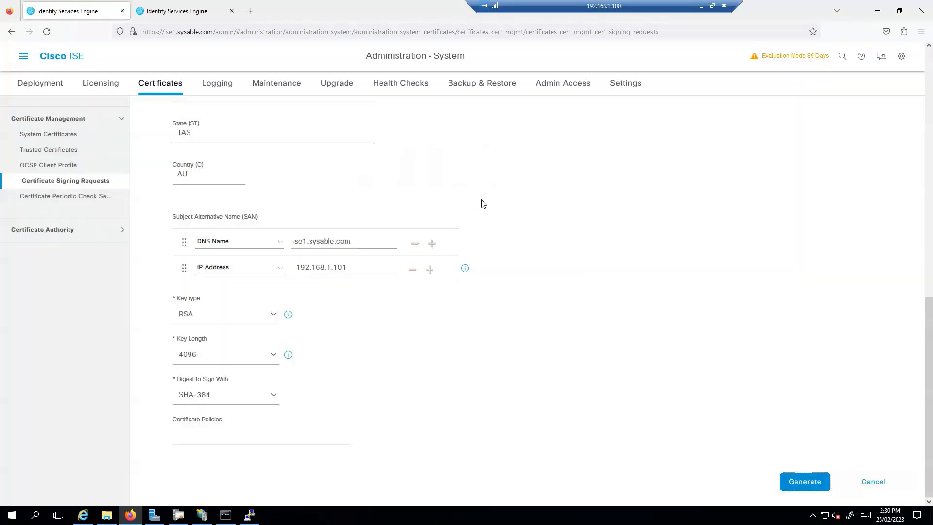
pyautogui.click(415, 245)
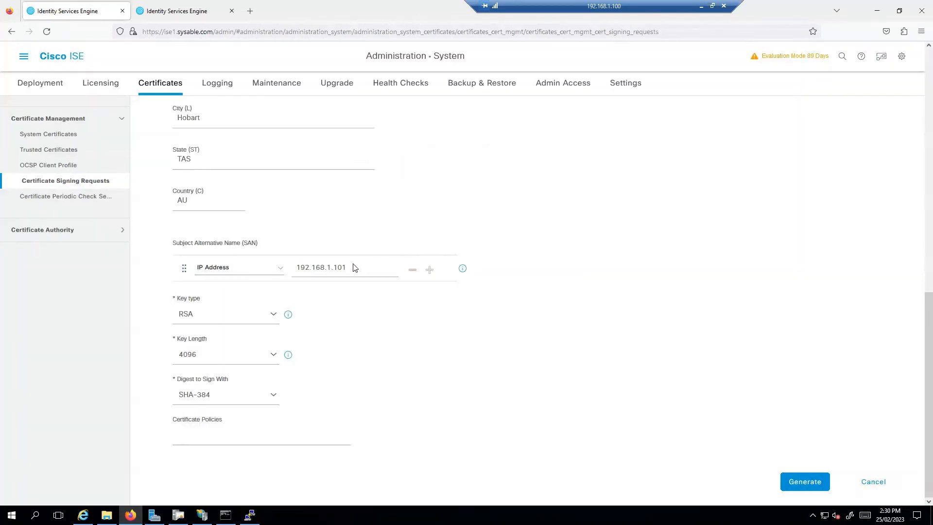
pyautogui.click(807, 485)
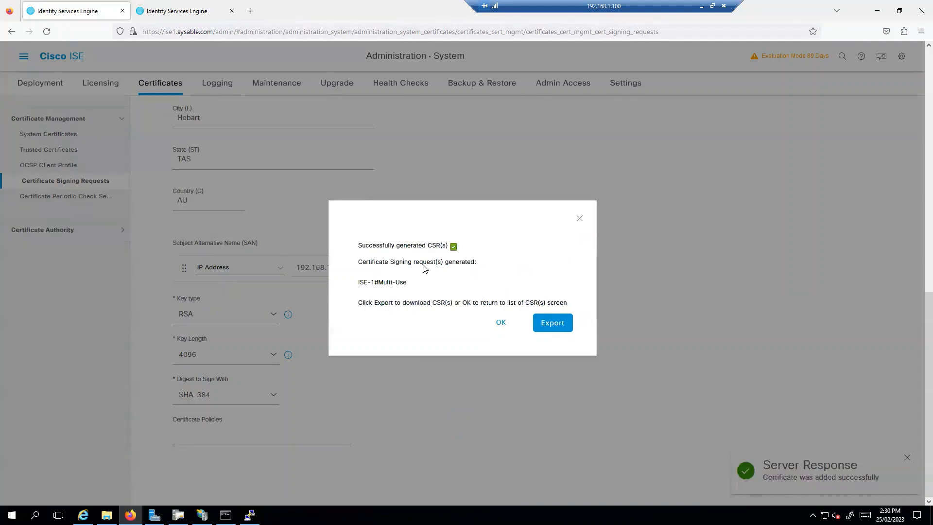
# Step: Export the CSR and open the downloaded ISE1MultiUse.pem file in Notepad
pyautogui.click(553, 324)
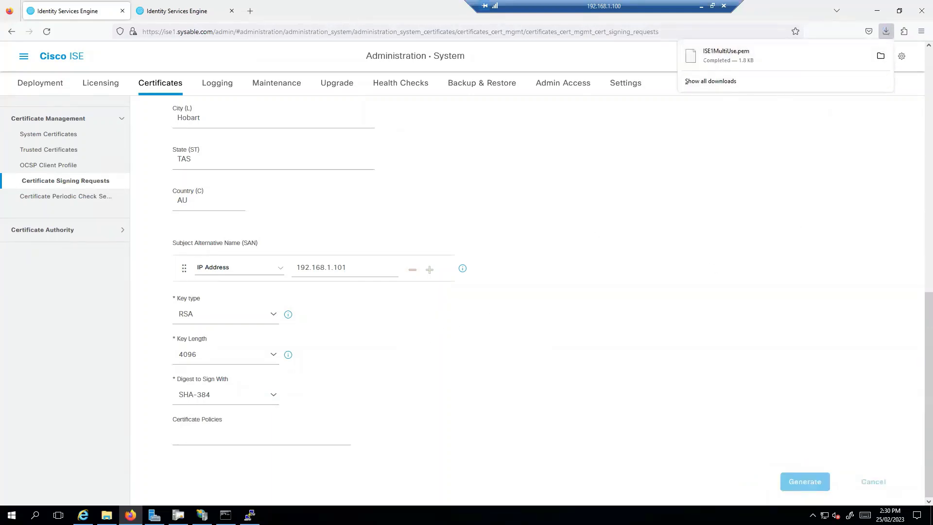
pyautogui.click(106, 515)
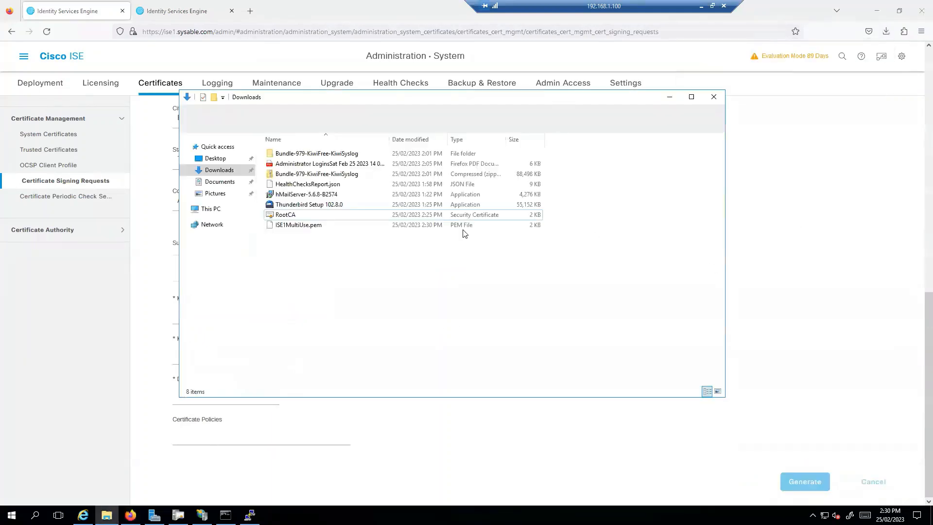
pyautogui.rightClick(301, 226)
pyautogui.click(373, 234)
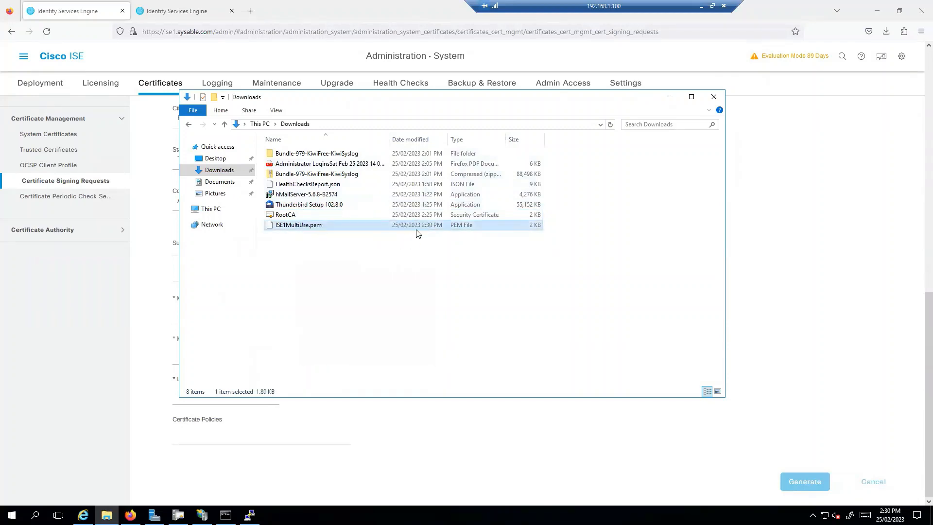
pyautogui.click(437, 184)
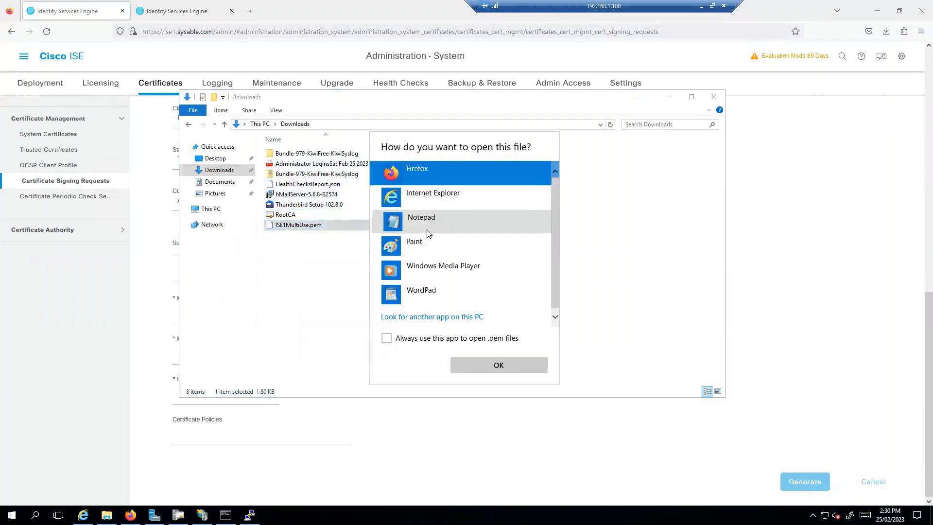
pyautogui.click(427, 221)
pyautogui.click(485, 363)
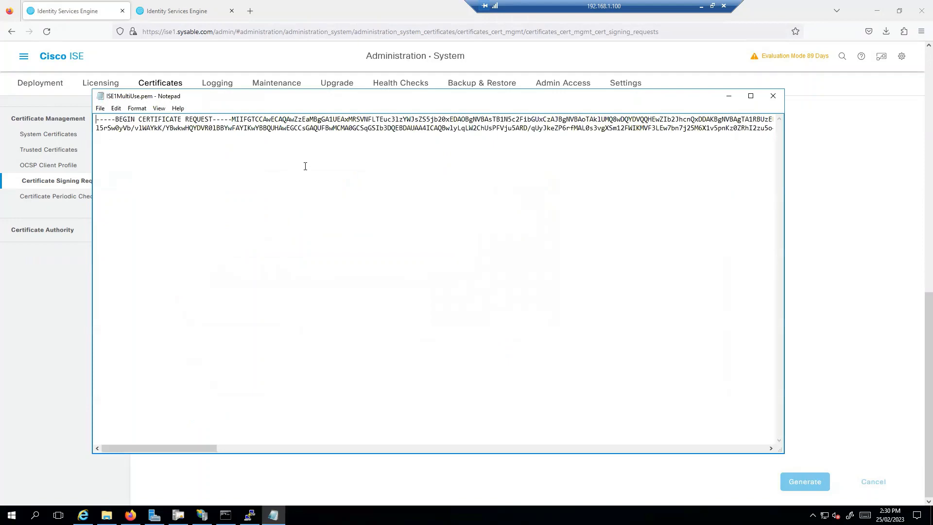
# Step: Turn on Word Wrap and select the entire certificate request text
pyautogui.click(156, 110)
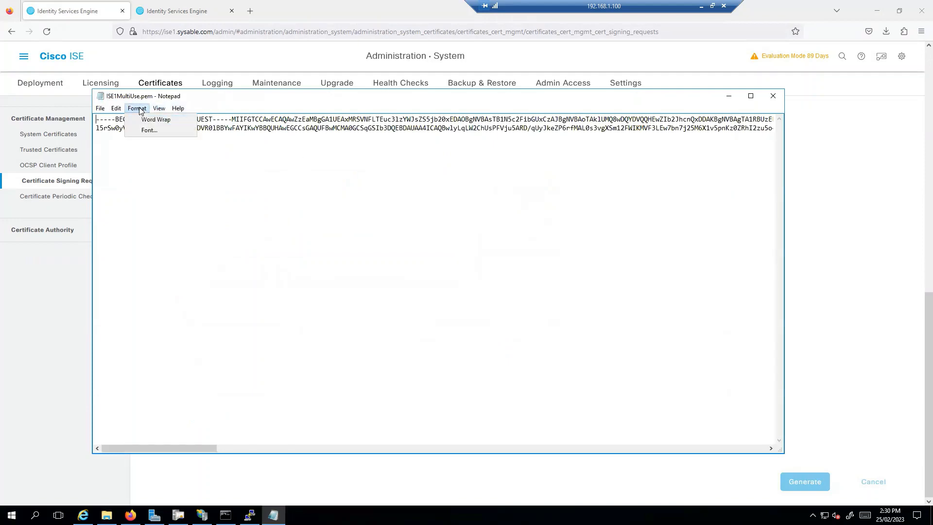
pyautogui.click(156, 120)
pyautogui.moveTo(585, 227); pyautogui.dragTo(49, 118)
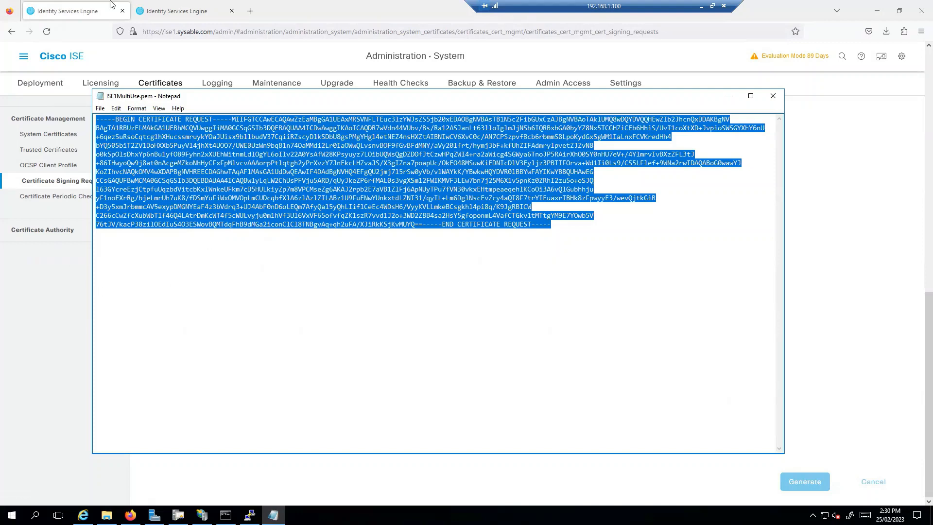
pyautogui.click(83, 514)
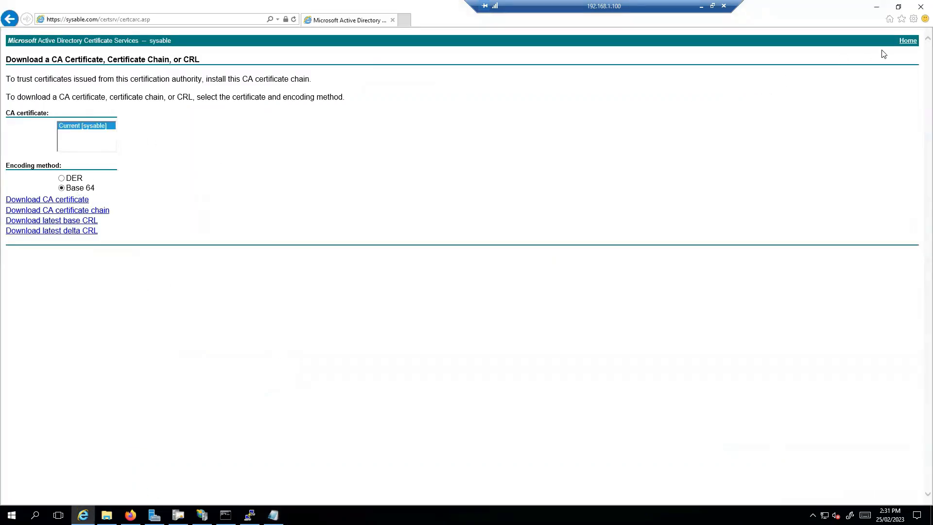
# Step: From the AD CS home page, open the advanced Submit a Certificate Request or Renewal Request form
pyautogui.click(906, 41)
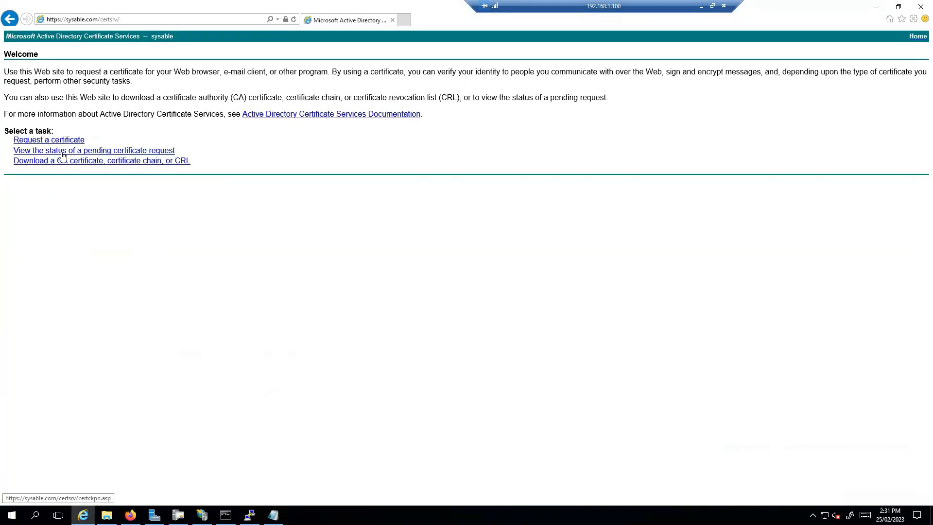
pyautogui.click(52, 139)
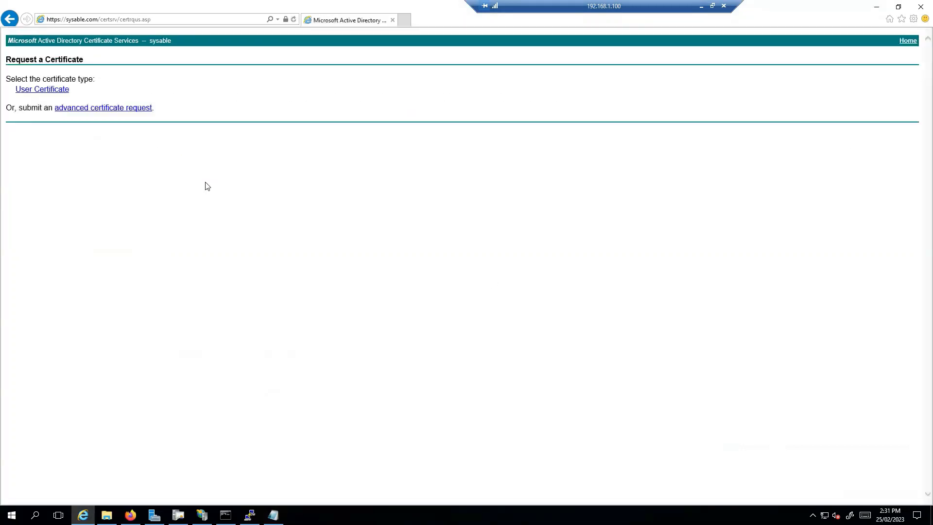
pyautogui.click(109, 108)
pyautogui.click(99, 108)
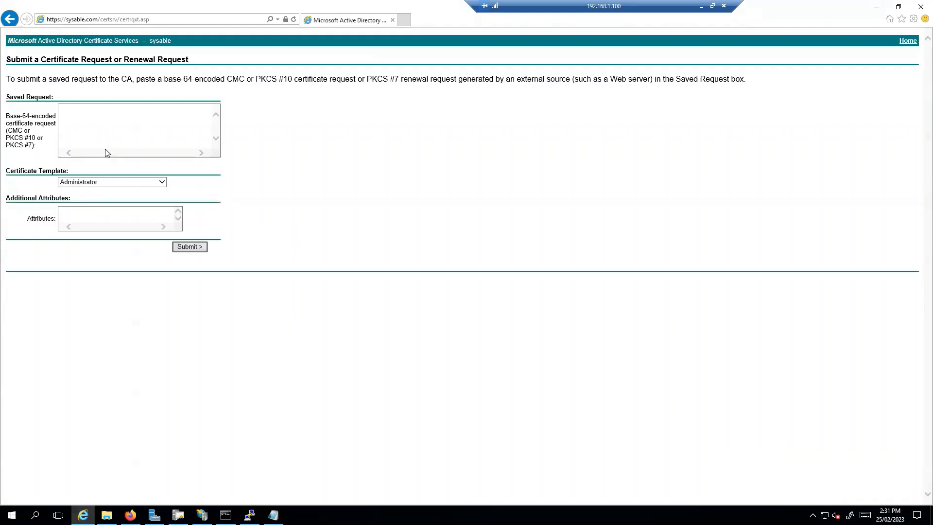
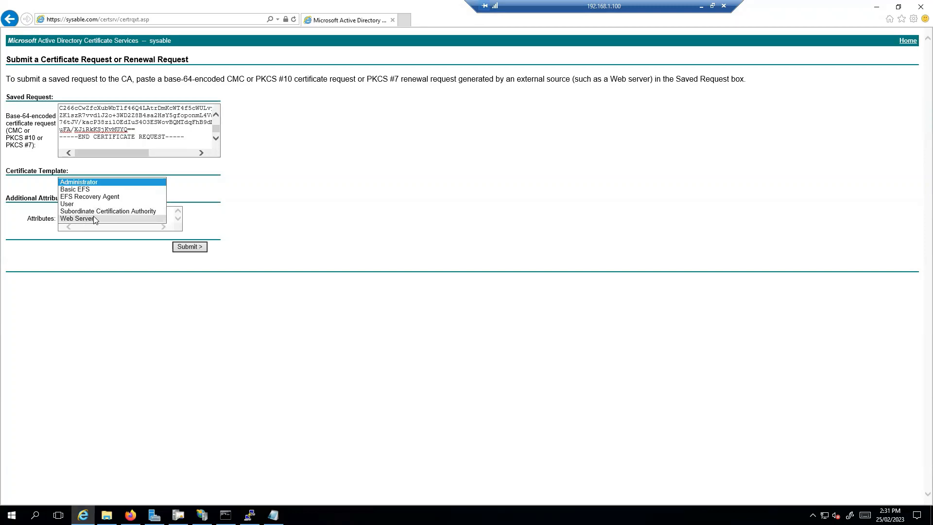
# Step: Submit the certificate request with the Web Server template and allow the operation
pyautogui.click(88, 217)
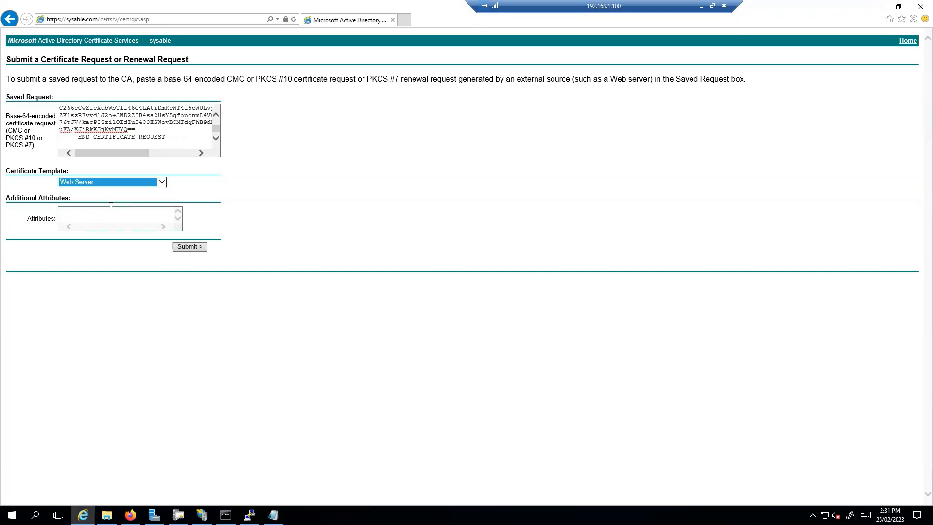
pyautogui.click(193, 250)
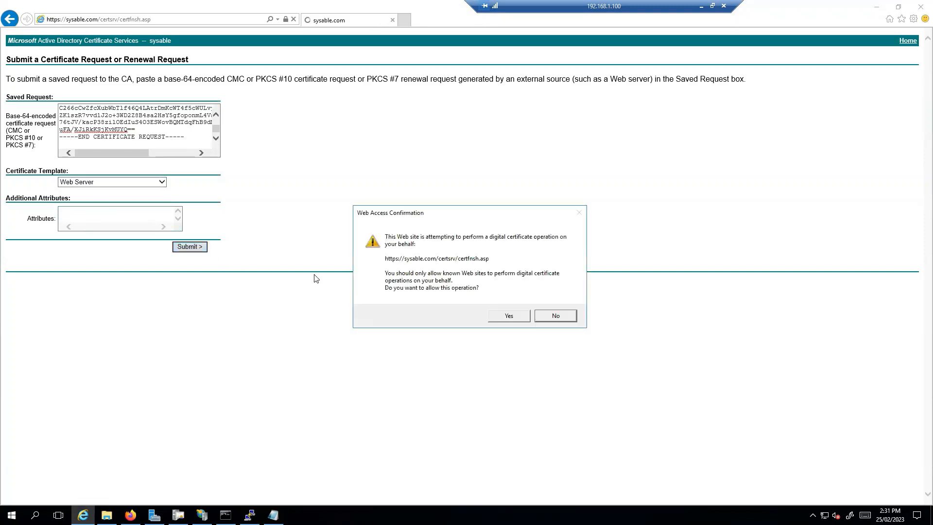
pyautogui.click(513, 316)
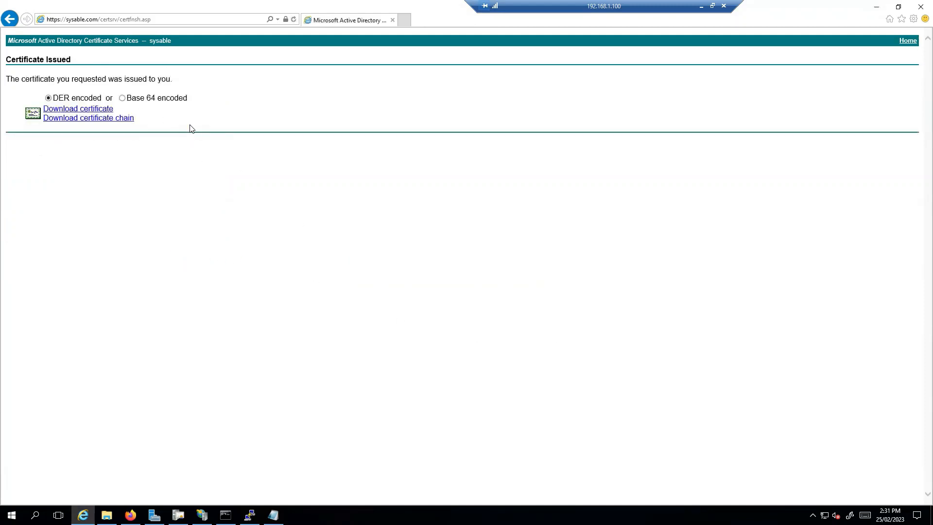
# Step: Download the issued certificate as Base 64 encoded and save certnew.cer
pyautogui.click(122, 99)
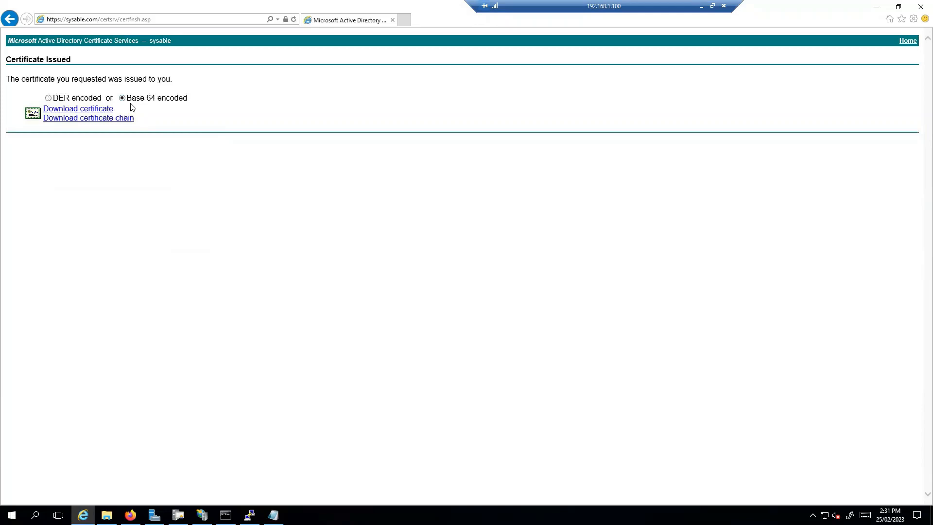
pyautogui.click(98, 110)
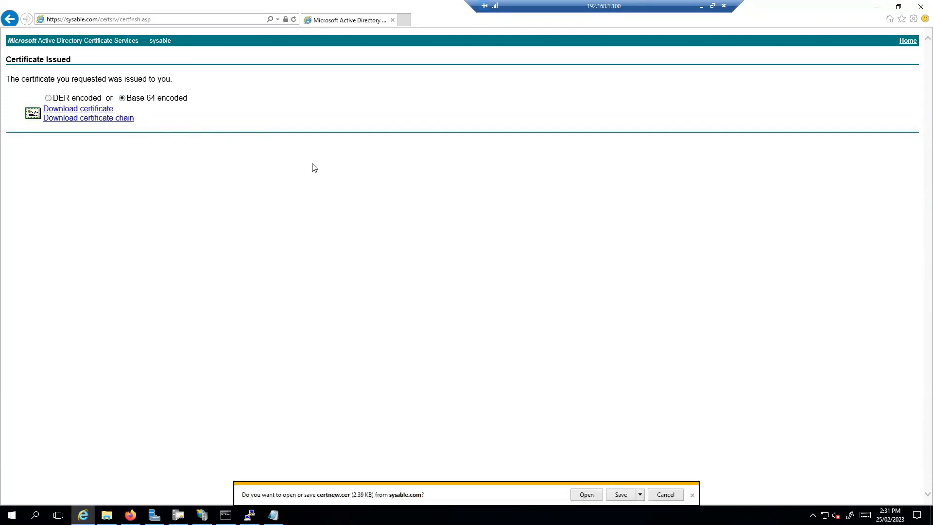
pyautogui.click(620, 494)
# Step: Rename certnew in Downloads to ise, close Explorer, and return to Firefox
pyautogui.click(107, 514)
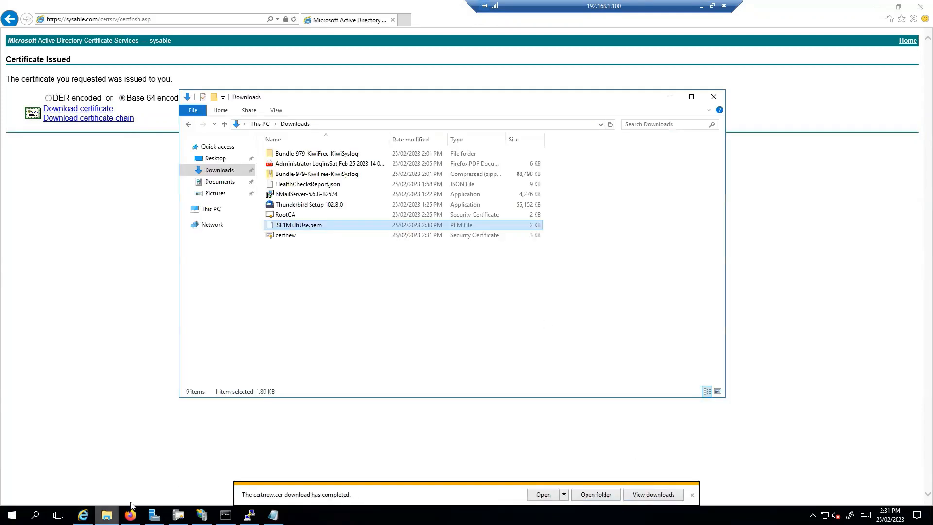
pyautogui.click(292, 237)
pyautogui.rightClick(289, 238)
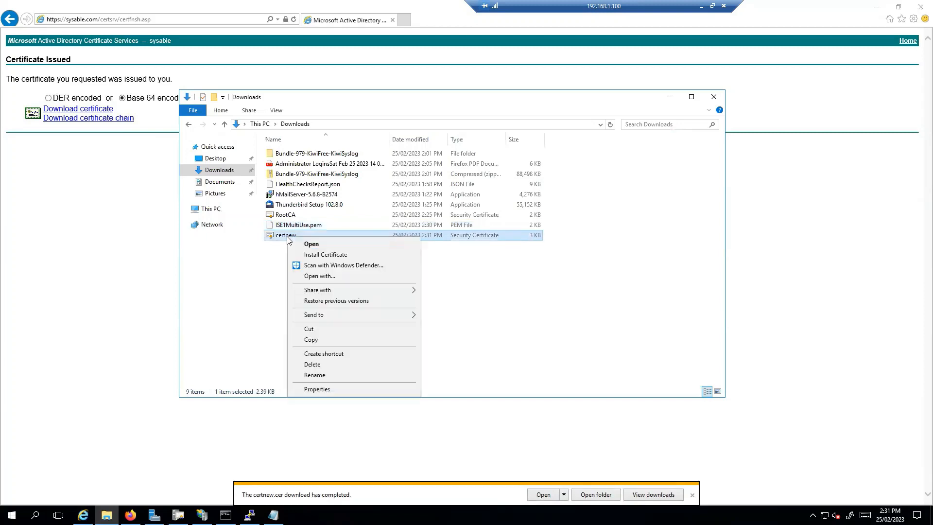
pyautogui.click(327, 378)
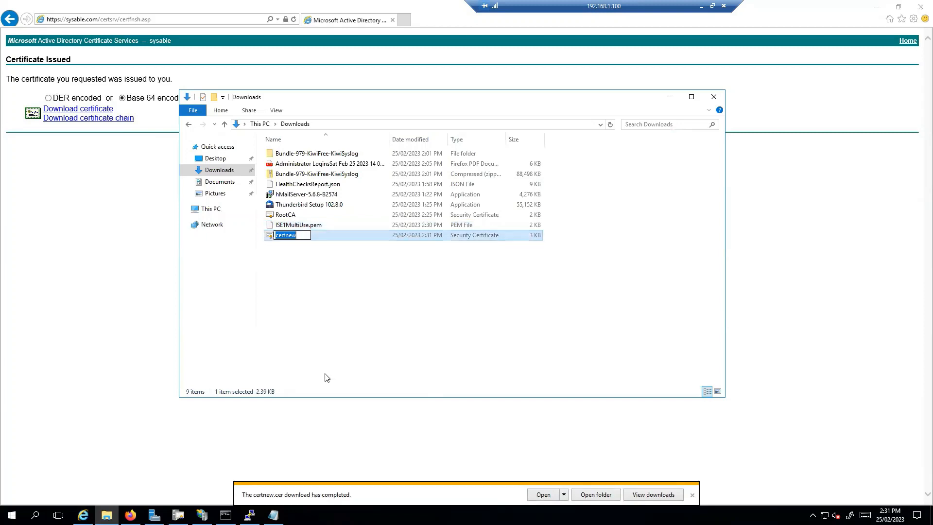
pyautogui.write('s')
pyautogui.write('ie')
pyautogui.press('BackSpace')
pyautogui.press('BackSpace')
pyautogui.write('se')
pyautogui.click(394, 297)
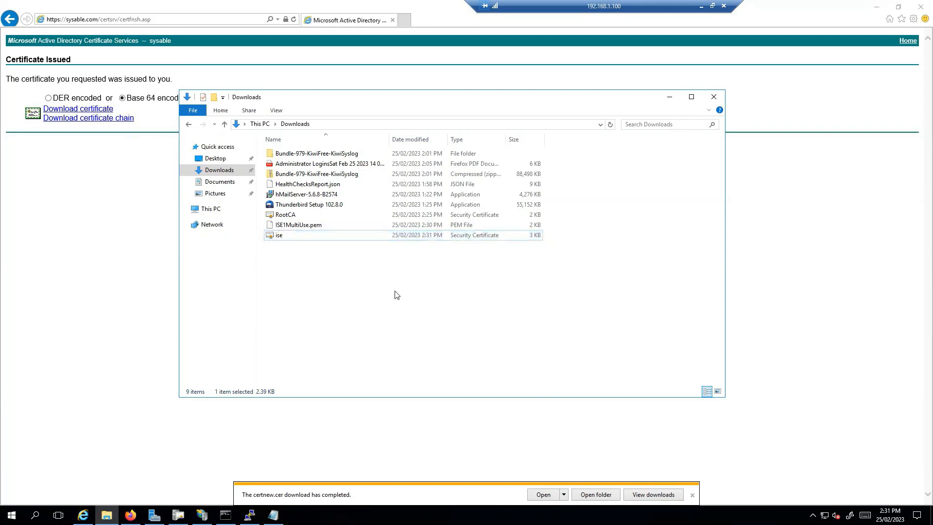
pyautogui.click(713, 96)
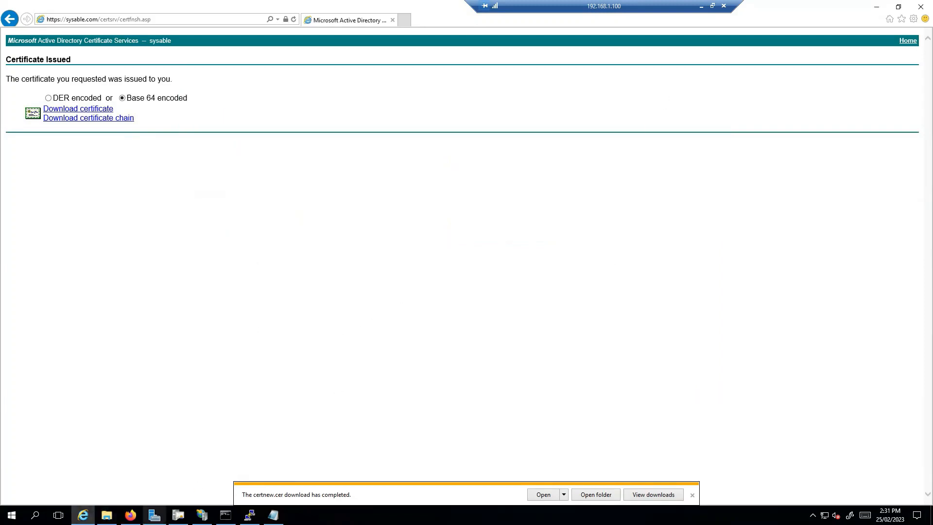
pyautogui.click(130, 515)
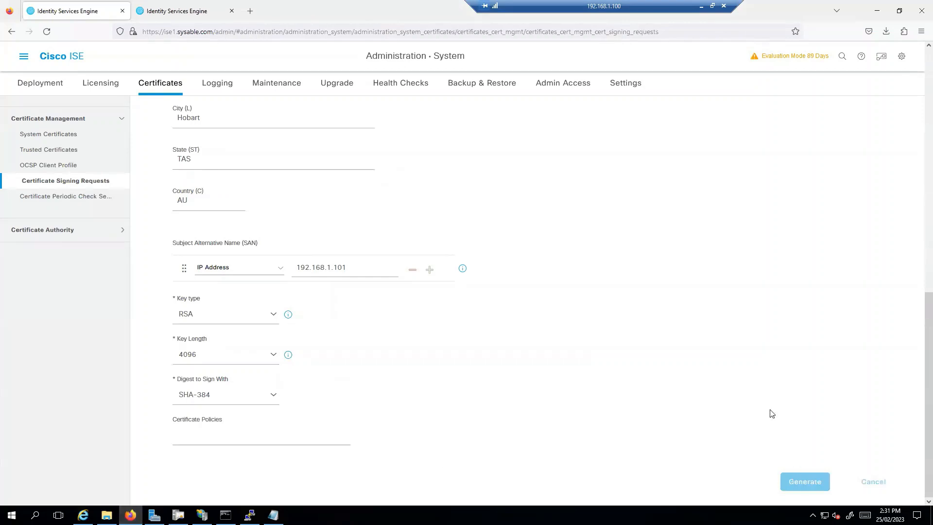
# Step: Bind a certificate to the ISE-1#Multi-Use request, choosing the ise file, and start the friendly name
pyautogui.click(61, 183)
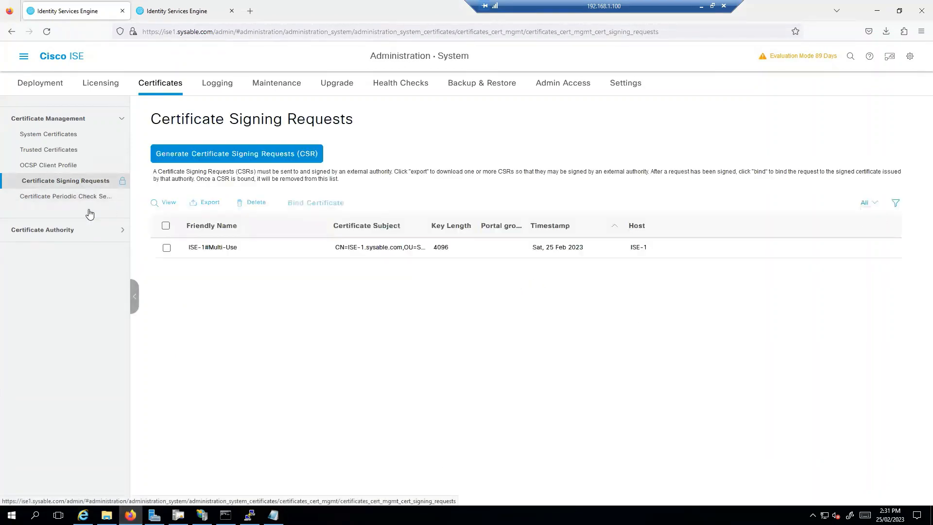
pyautogui.click(166, 247)
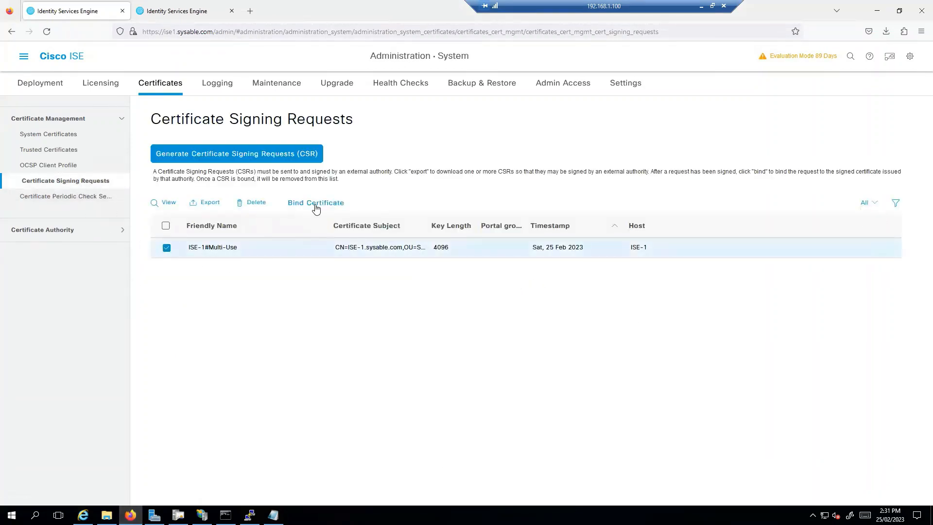
pyautogui.click(315, 203)
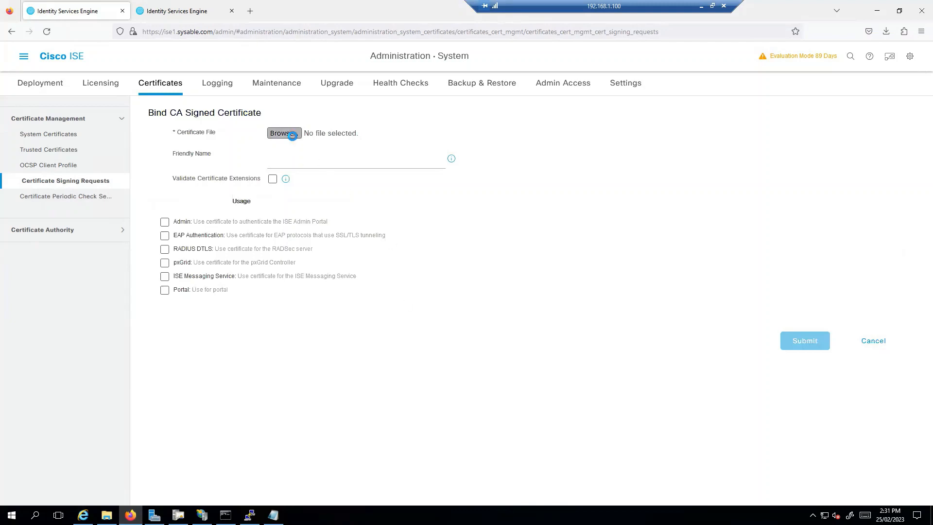
pyautogui.click(284, 133)
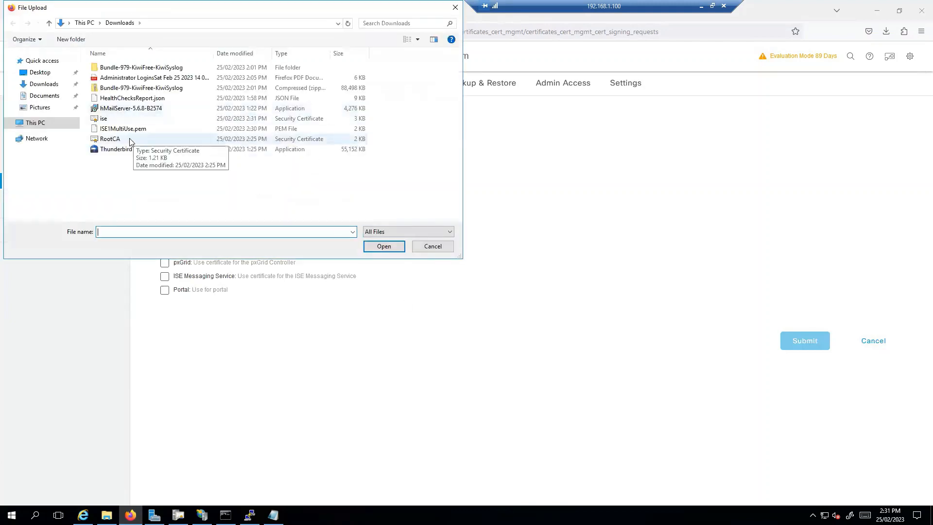
pyautogui.click(117, 118)
pyautogui.click(384, 247)
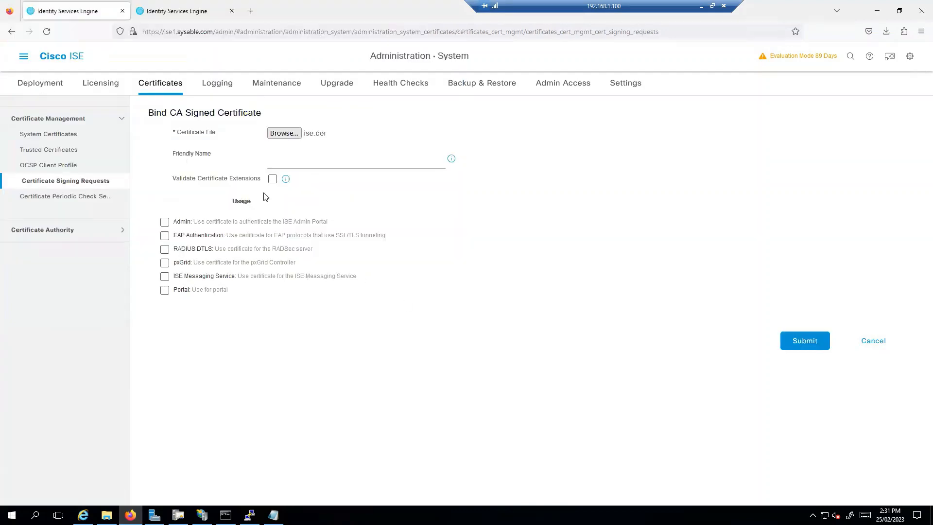
pyautogui.click(325, 167)
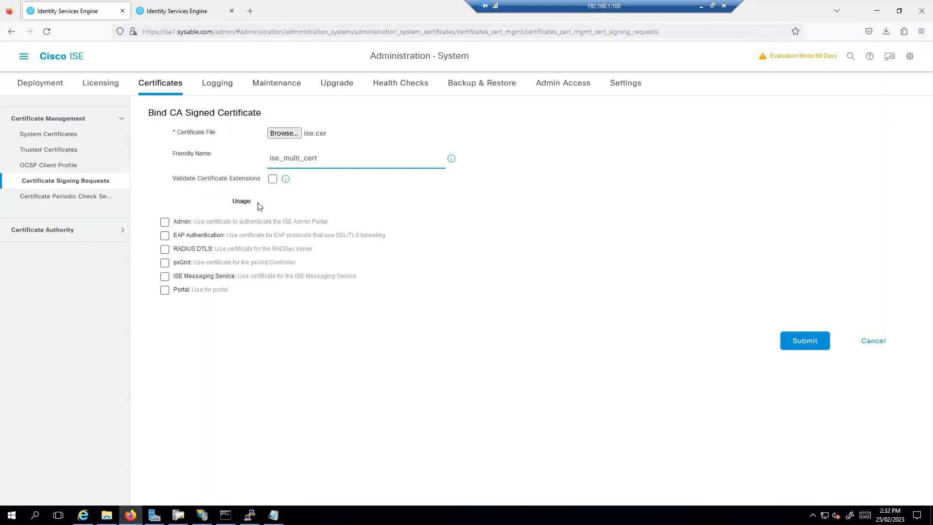
# Step: Enable Admin, EAP Authentication and RADIUS DTLS usages, accepting each role-change warning
pyautogui.click(165, 223)
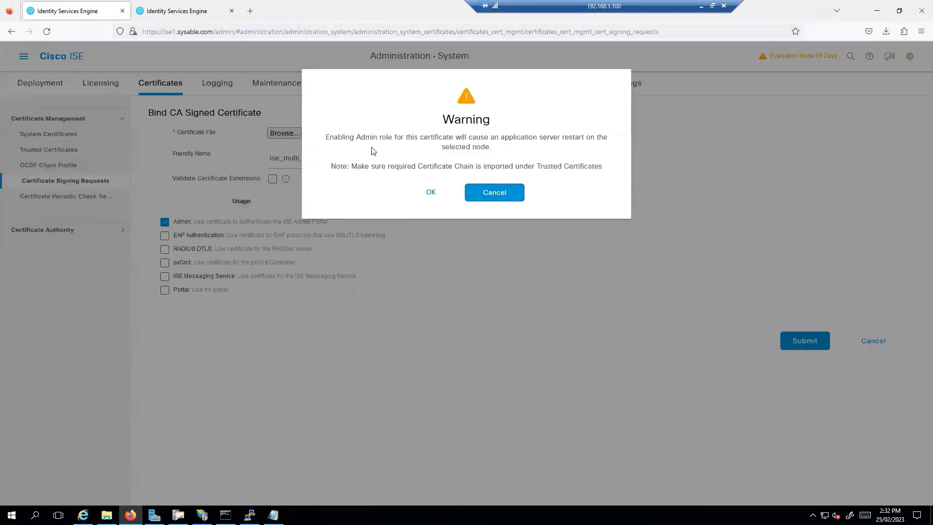
pyautogui.moveTo(337, 138); pyautogui.dragTo(569, 141)
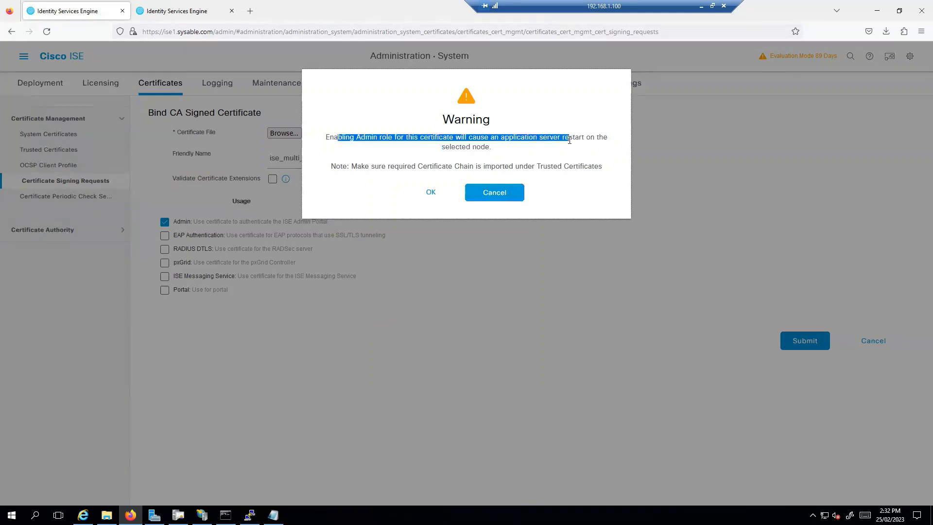
pyautogui.click(555, 148)
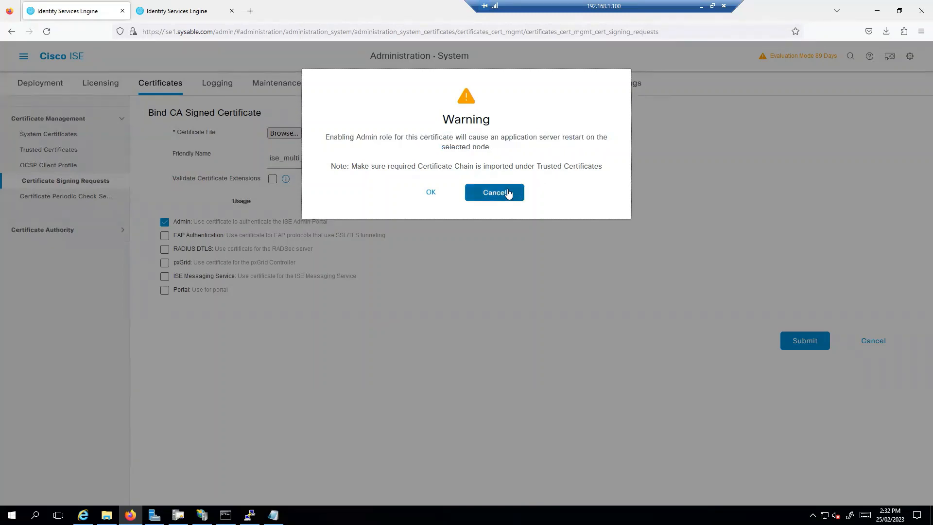
pyautogui.click(430, 193)
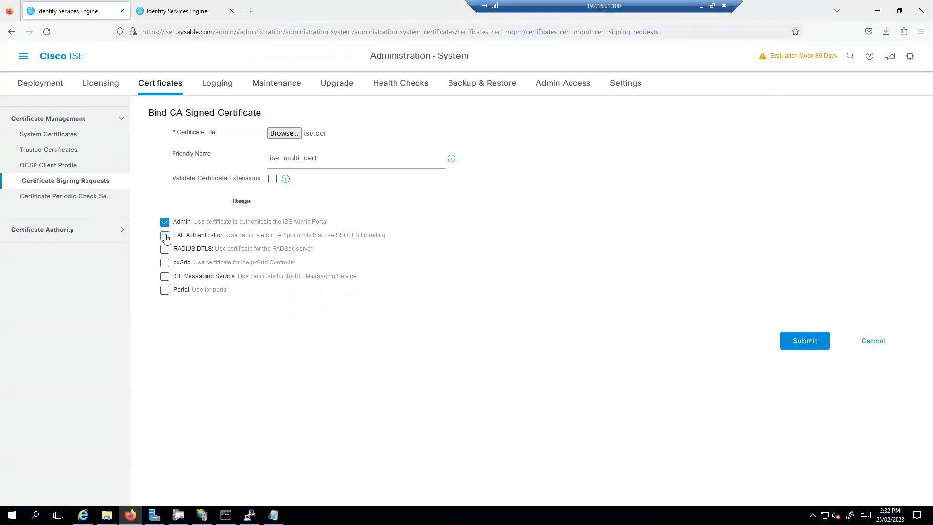
pyautogui.click(165, 236)
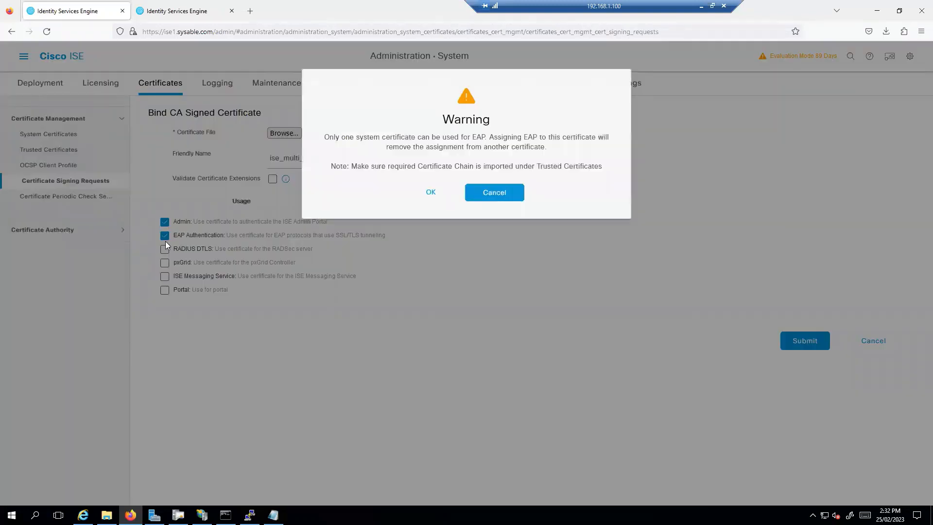
pyautogui.click(431, 193)
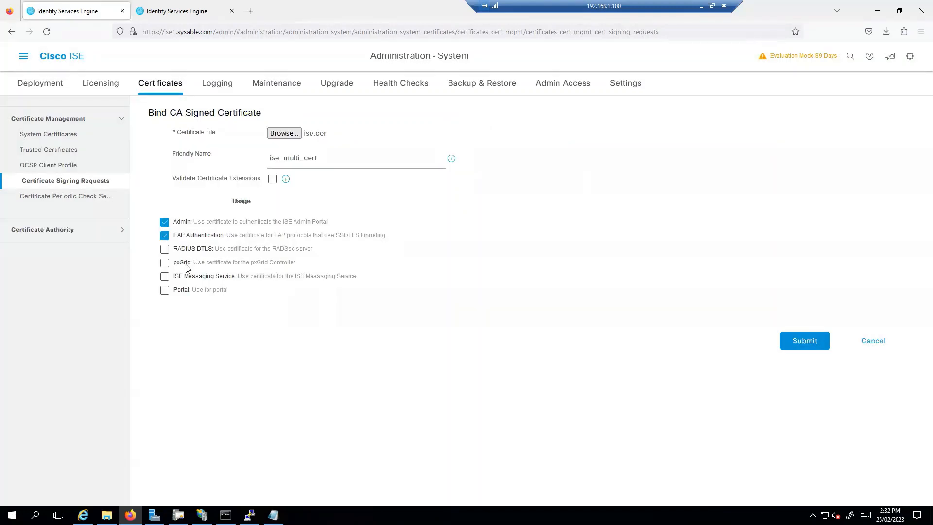
pyautogui.click(164, 249)
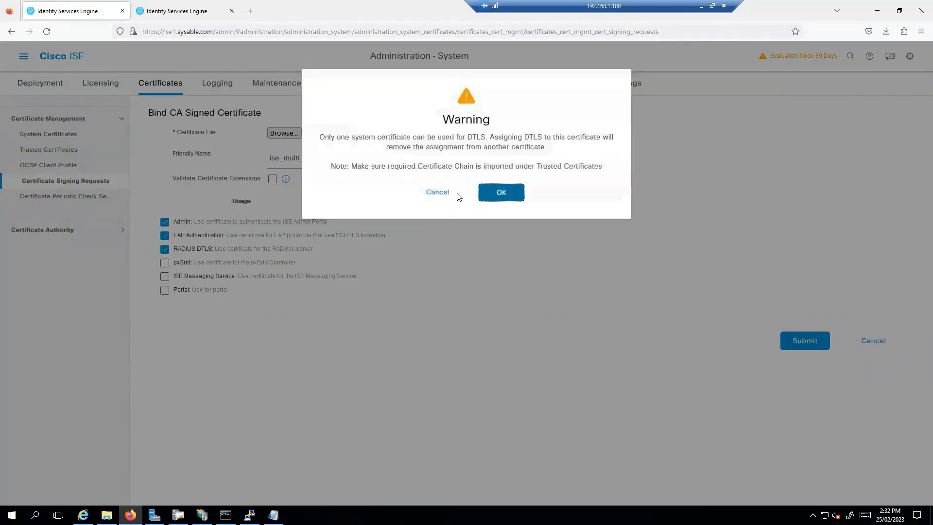
pyautogui.click(481, 196)
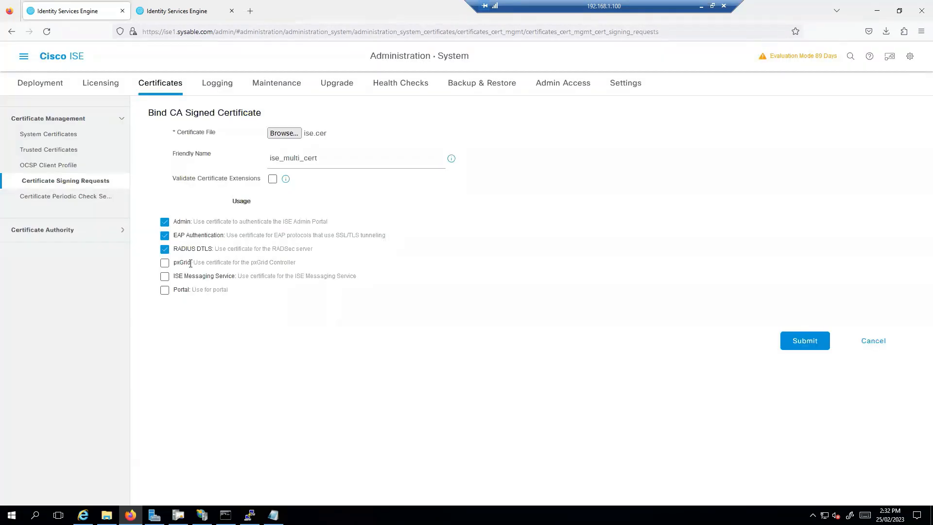
# Step: Add ISE Messaging usage, enable Validate Certificate Extensions, and submit past the warning
pyautogui.moveTo(192, 263); pyautogui.dragTo(160, 269)
pyautogui.click(271, 367)
pyautogui.click(165, 277)
pyautogui.click(165, 291)
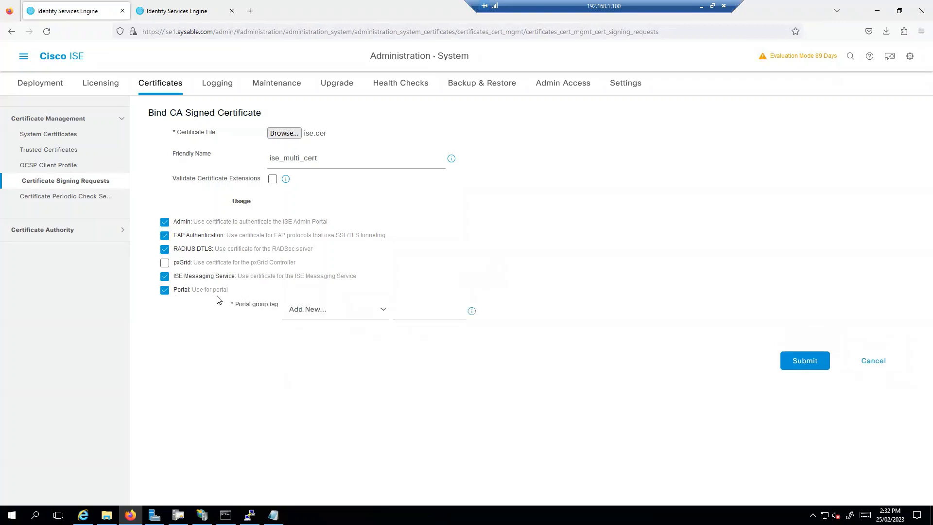
pyautogui.click(165, 290)
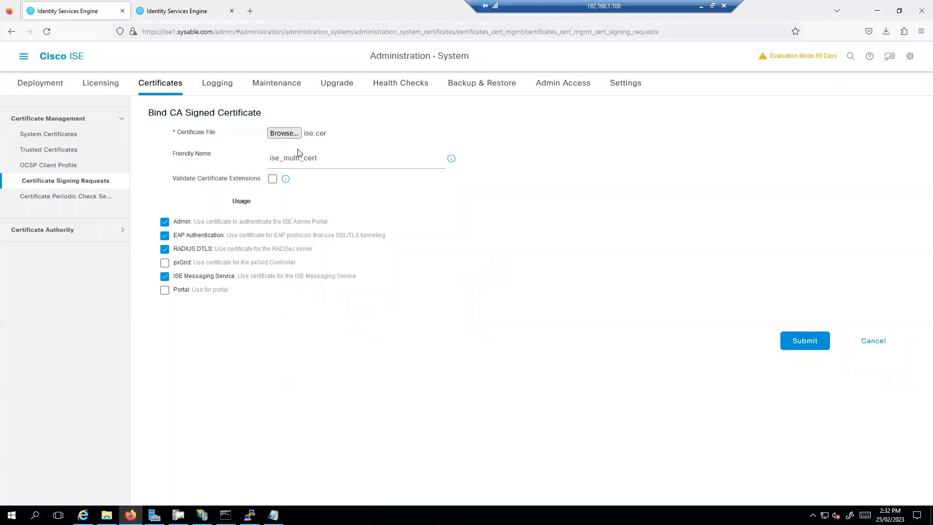
pyautogui.click(272, 181)
pyautogui.moveTo(288, 182)
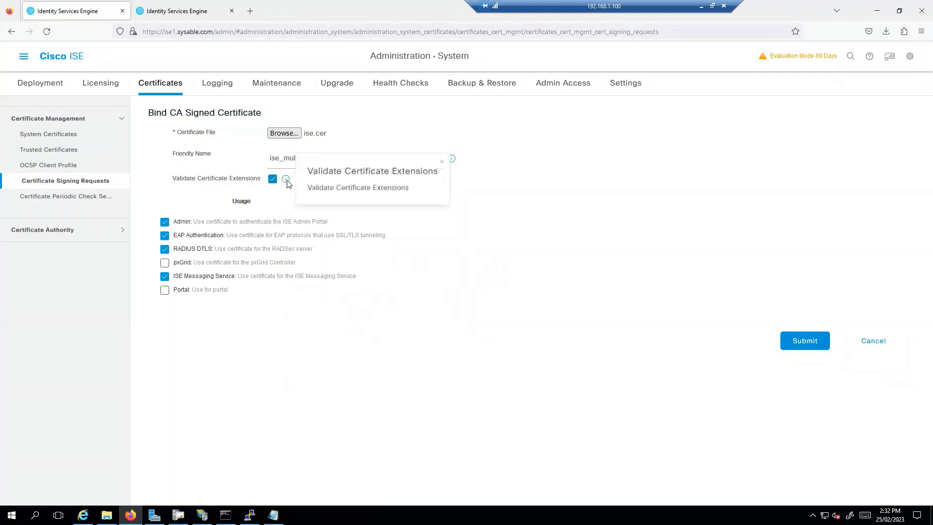
pyautogui.click(821, 345)
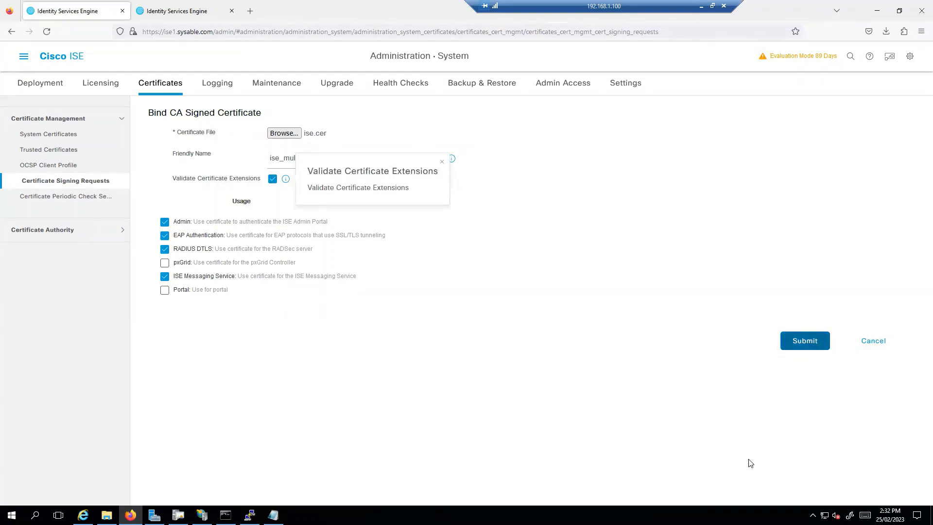
pyautogui.click(491, 194)
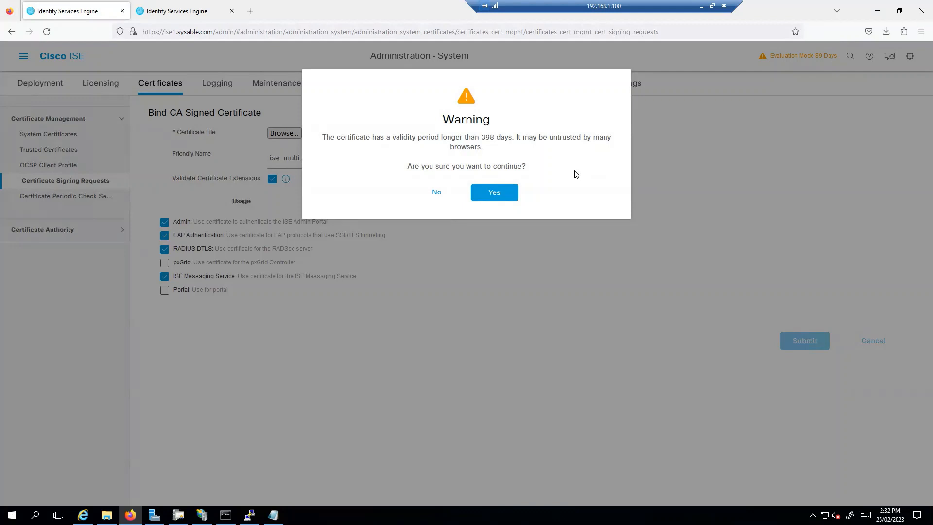
# Step: Accept the 398-day validity and missing Client Authentication warnings, then close Notepad and hide PuTTY
pyautogui.click(503, 192)
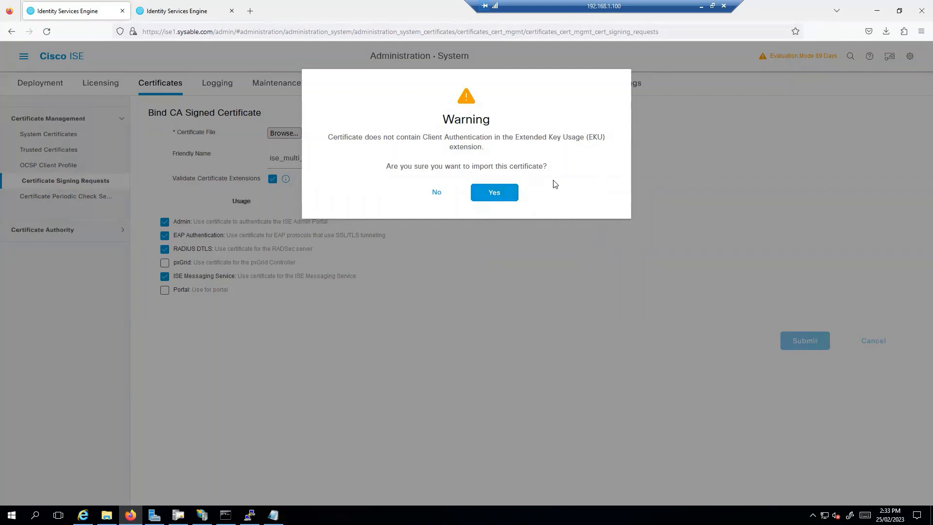
pyautogui.click(517, 191)
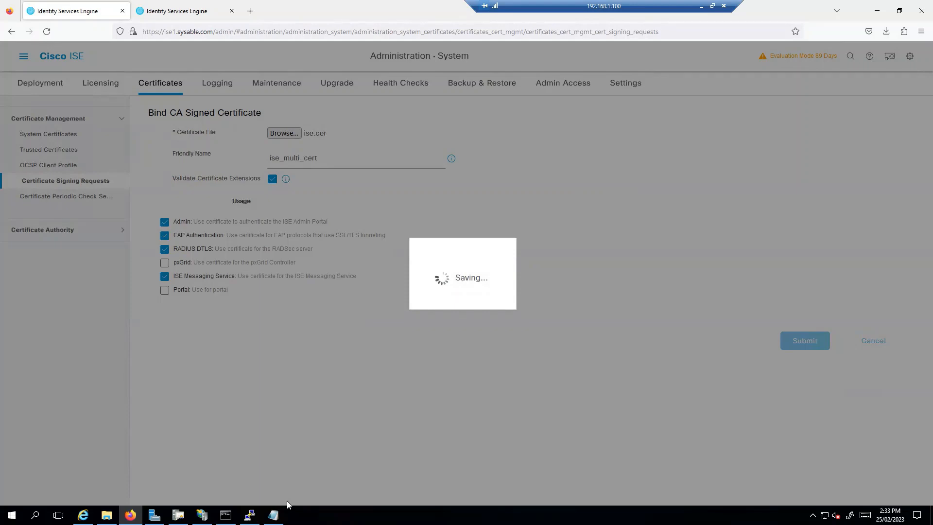
pyautogui.click(274, 515)
pyautogui.click(775, 95)
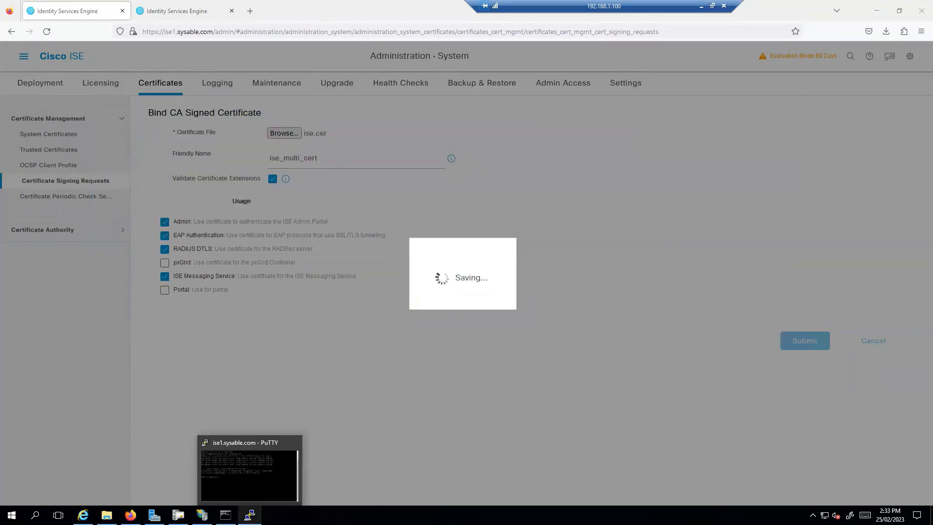
pyautogui.click(250, 515)
pyautogui.click(250, 514)
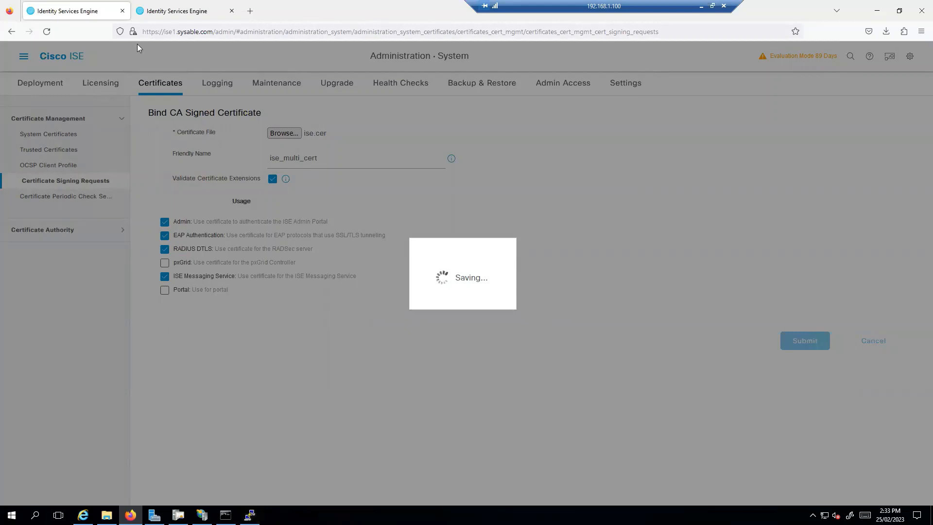
# Step: Open Firefox Settings in a new tab and scroll through the Privacy & Security section
pyautogui.click(250, 11)
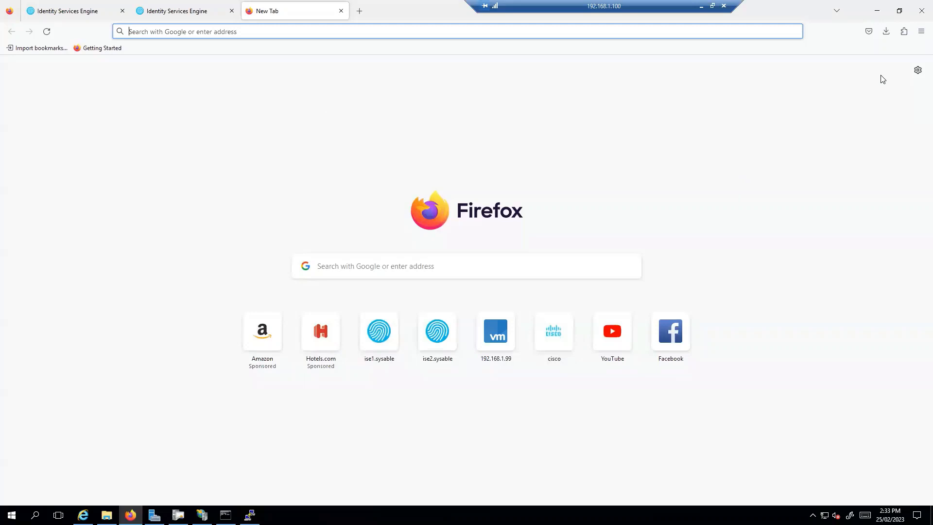
pyautogui.click(920, 32)
pyautogui.click(830, 275)
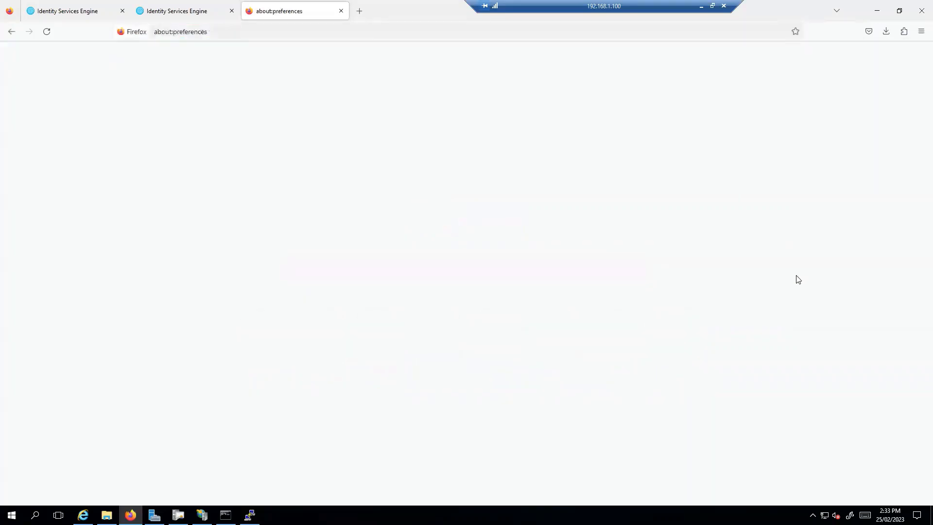
pyautogui.click(207, 11)
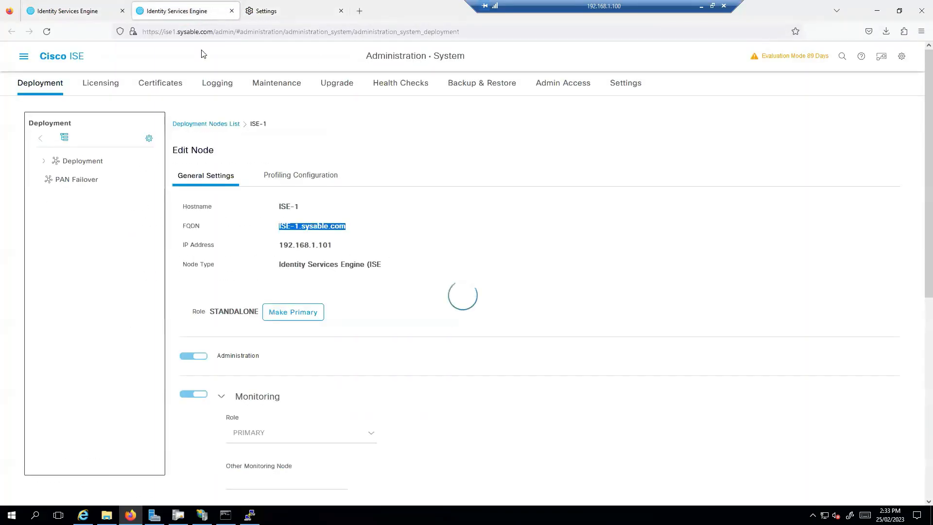
pyautogui.click(273, 12)
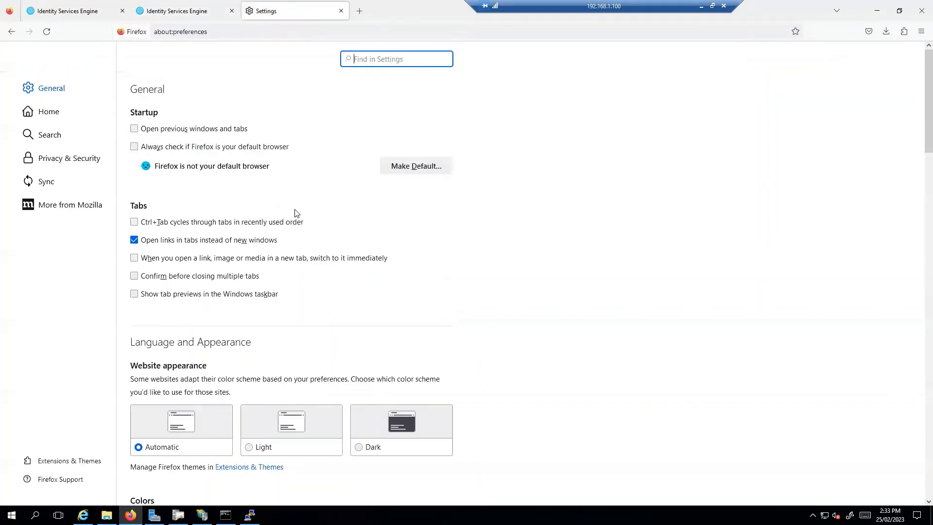
pyautogui.click(88, 159)
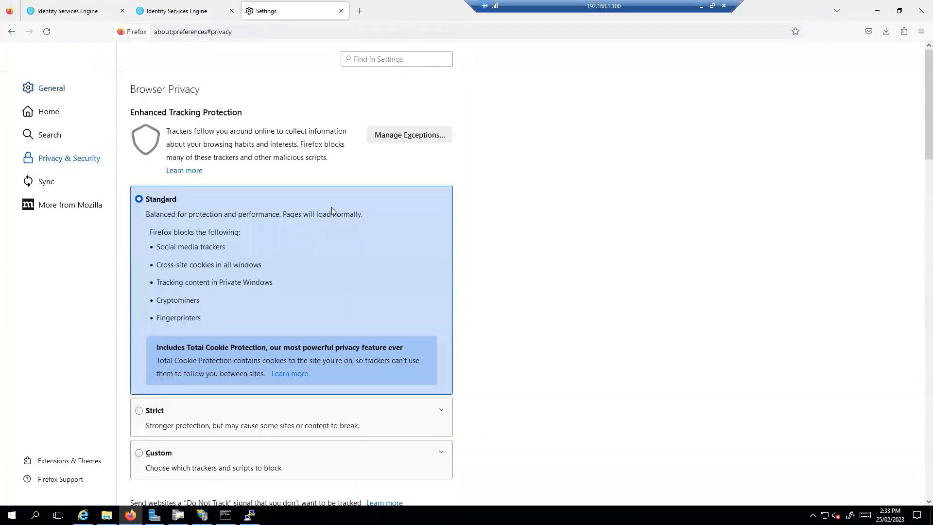
pyautogui.scroll(-5, 331, 207)
pyautogui.scroll(-12, 332, 211)
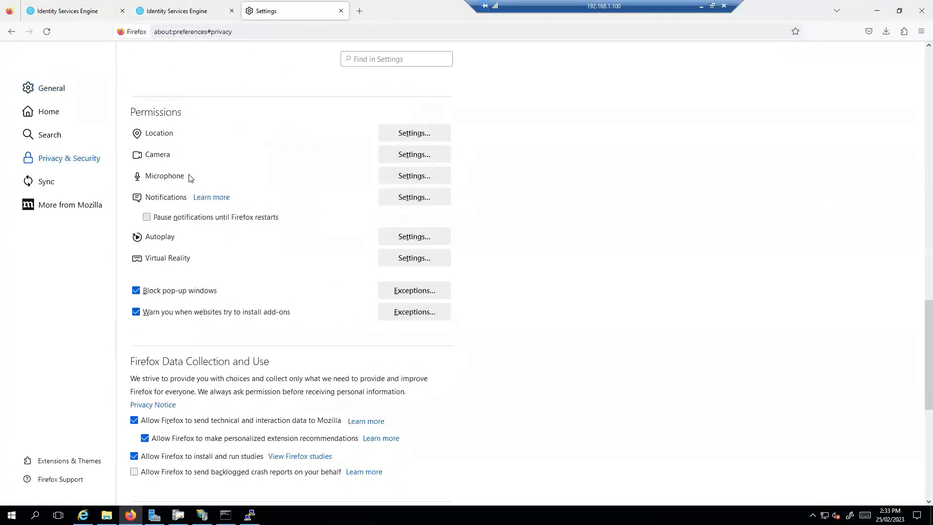
# Step: Import the RootCA certificate in Authorities, trusting it for websites and email users
pyautogui.scroll(-12, 254, 247)
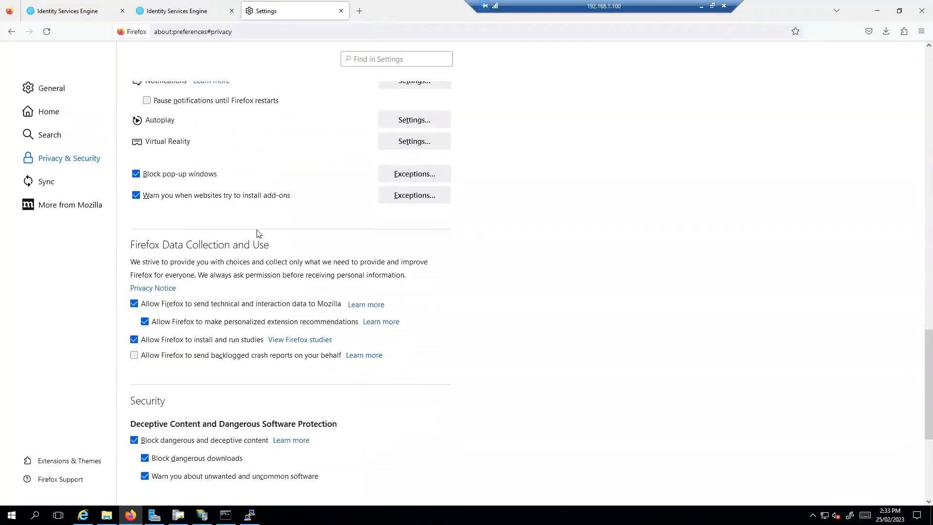
pyautogui.click(403, 305)
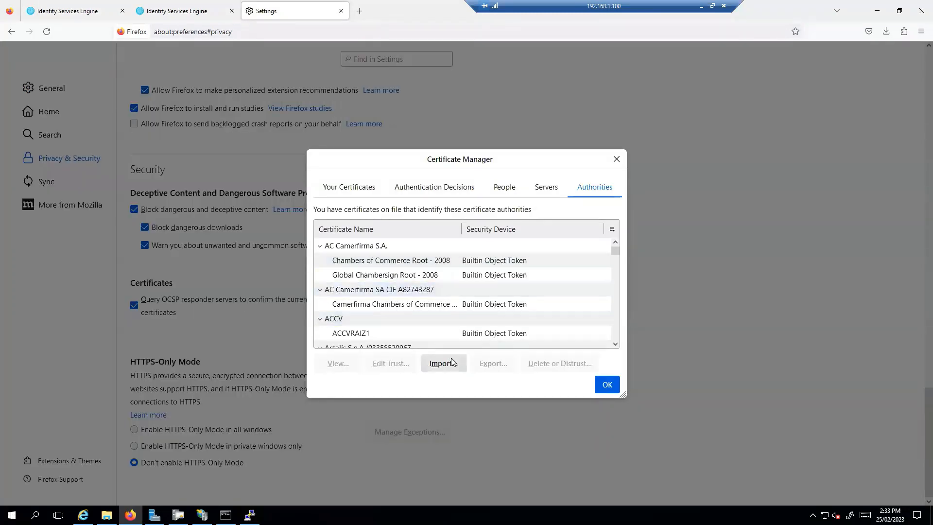
pyautogui.click(445, 363)
pyautogui.click(124, 98)
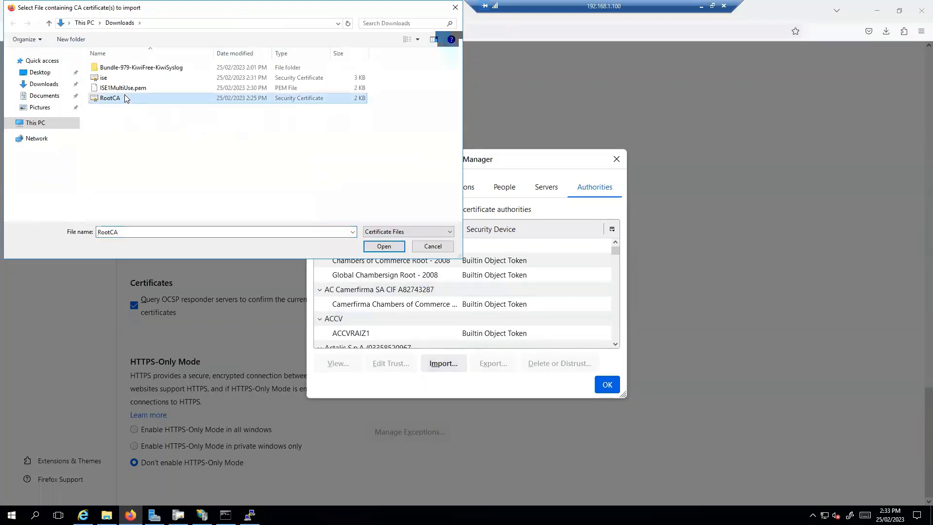
pyautogui.click(399, 250)
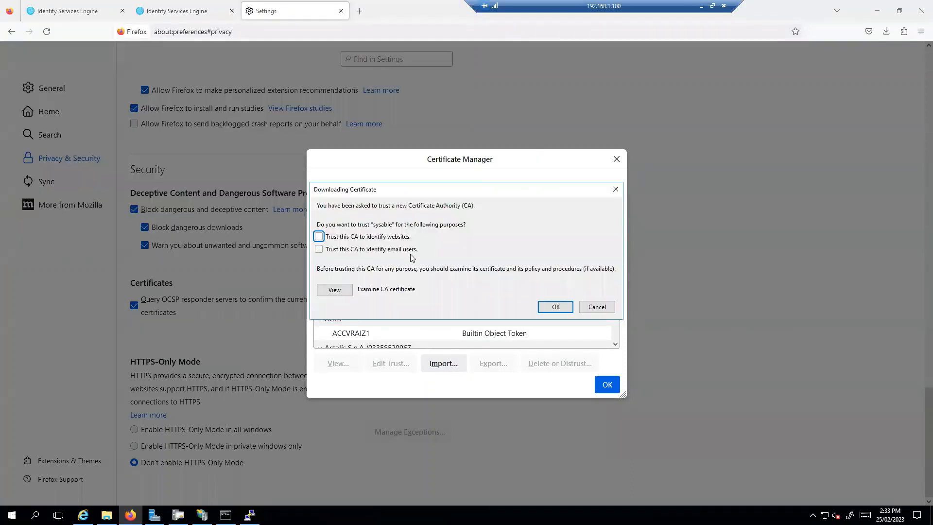
pyautogui.click(318, 237)
pyautogui.click(319, 250)
pyautogui.click(554, 305)
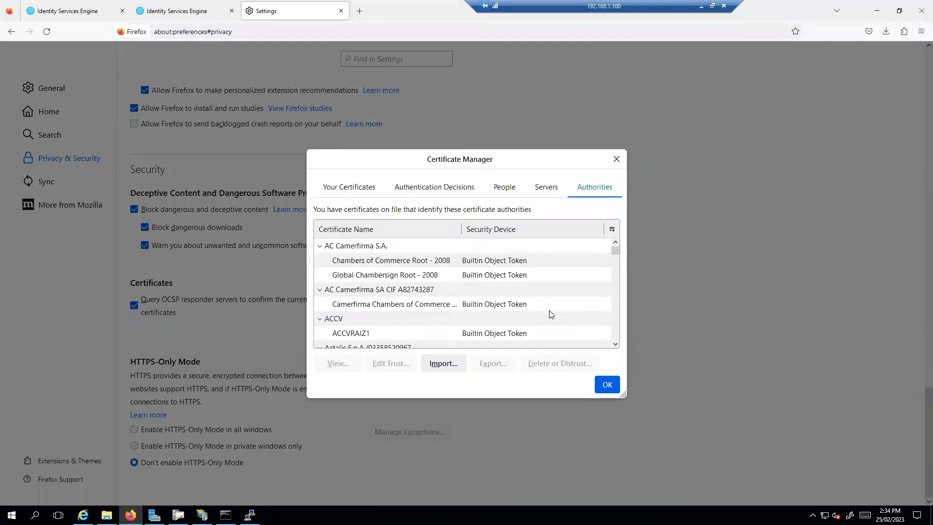
# Step: Find and select the new sysable authority in the list, then close Certificate Manager
pyautogui.scroll(-10, 460, 288)
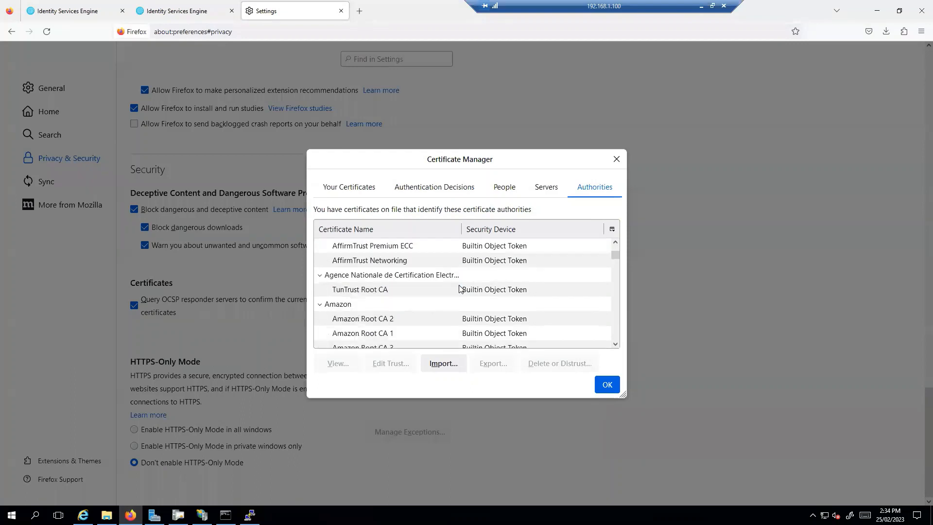
pyautogui.scroll(-12, 460, 288)
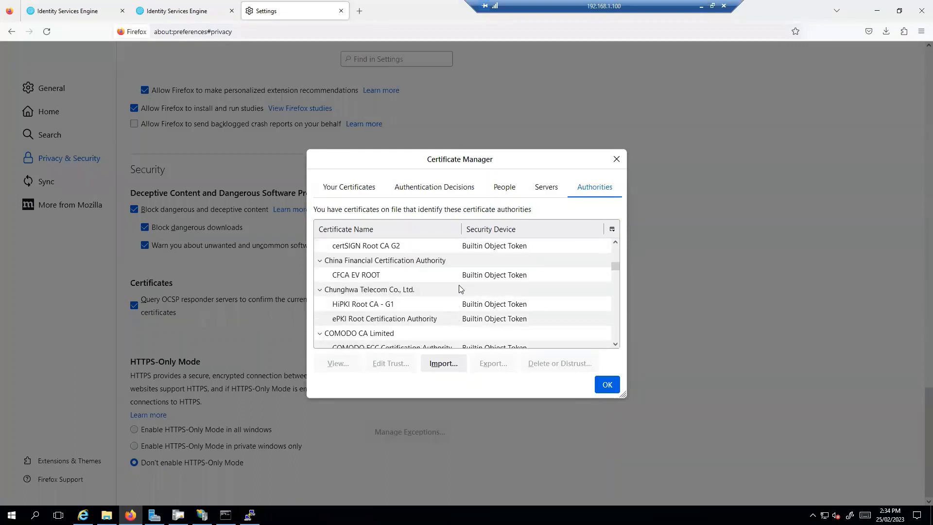
pyautogui.scroll(-12, 460, 288)
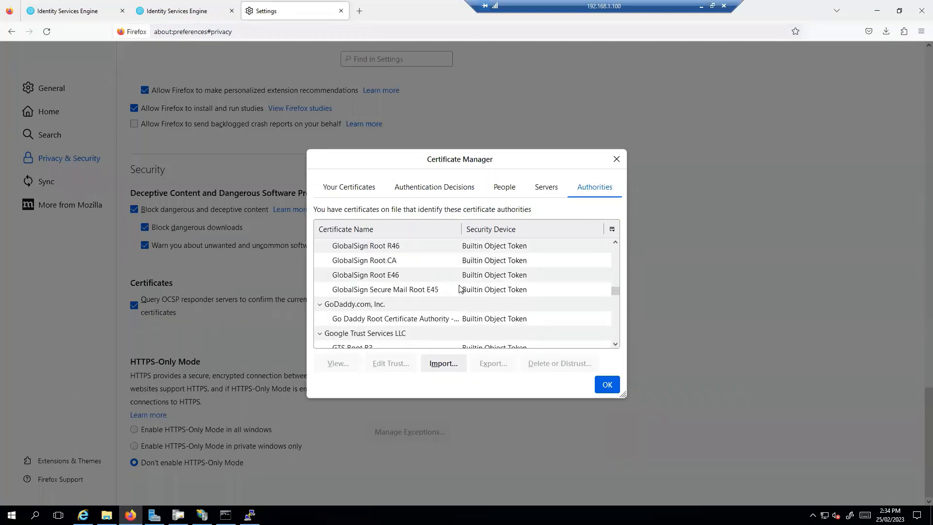
pyautogui.scroll(-12, 460, 288)
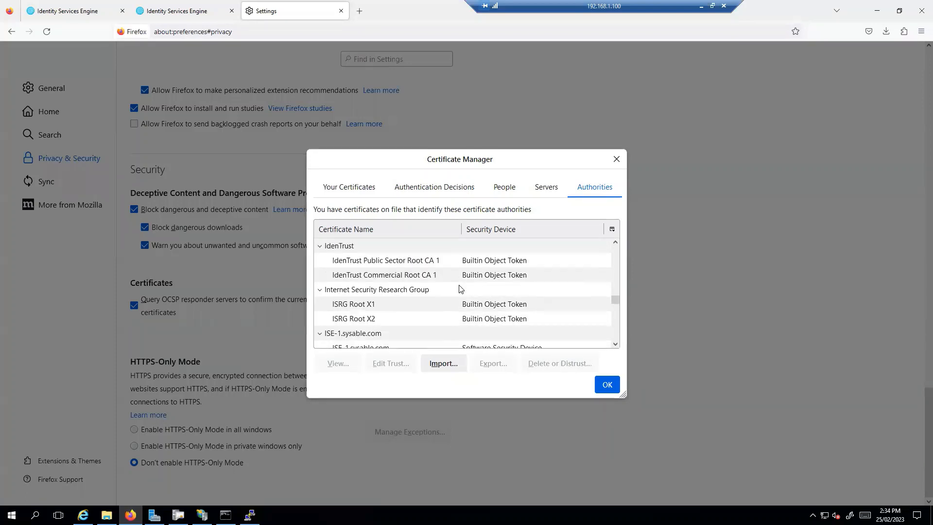
pyautogui.scroll(-7, 459, 289)
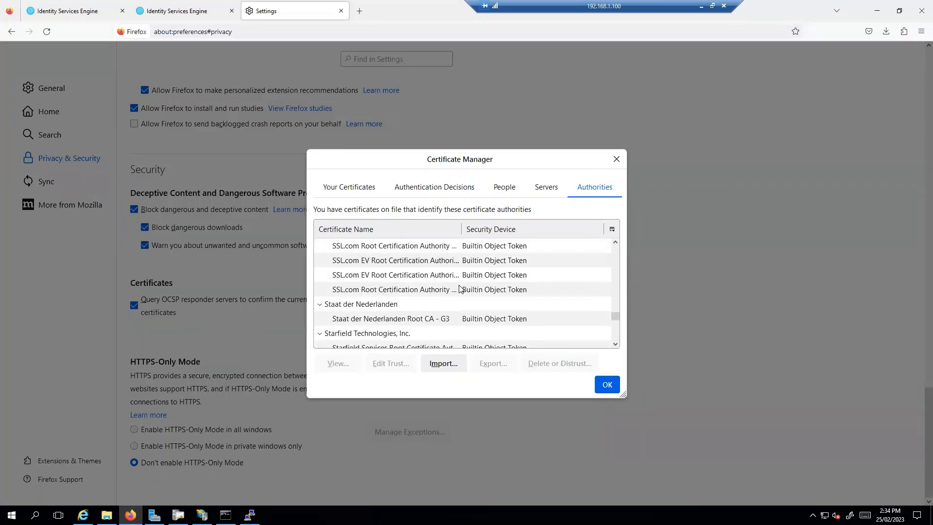
pyautogui.scroll(3, 452, 289)
pyautogui.scroll(-5, 430, 289)
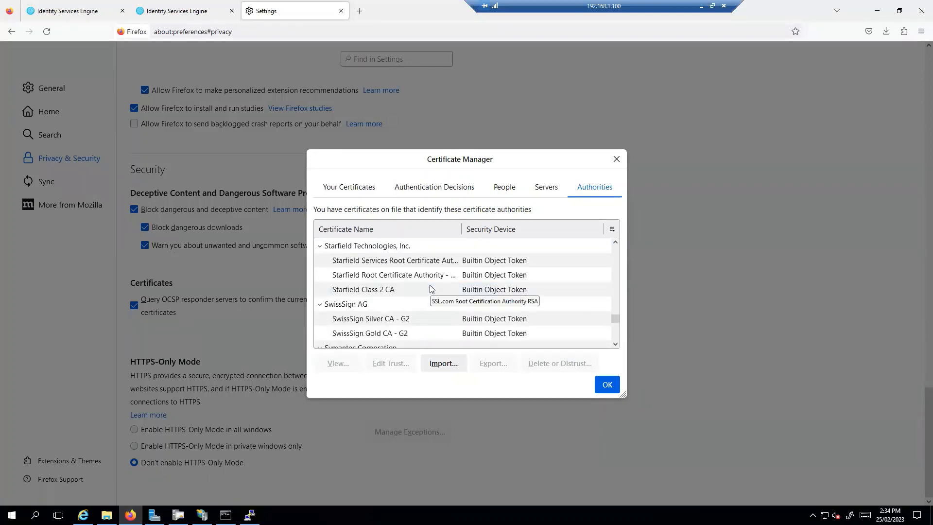
pyautogui.scroll(-1, 431, 287)
pyautogui.scroll(-2, 384, 288)
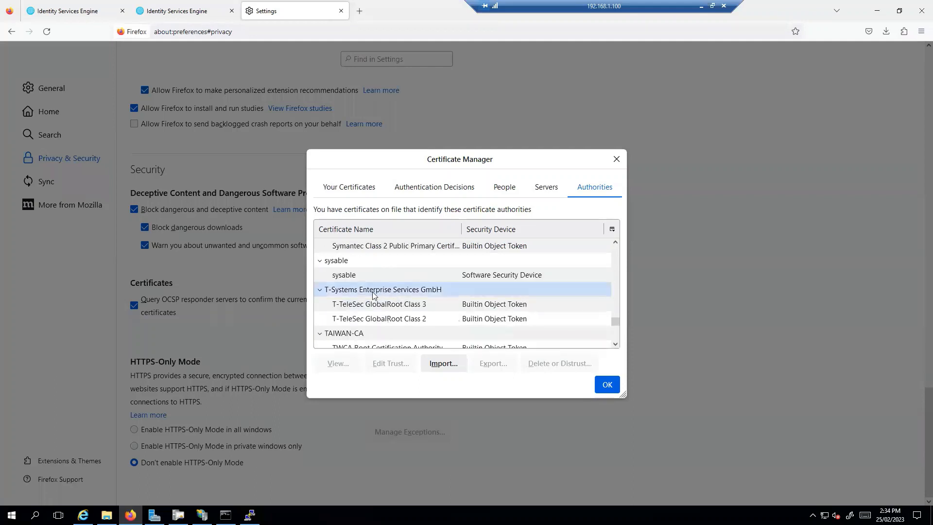
pyautogui.click(401, 276)
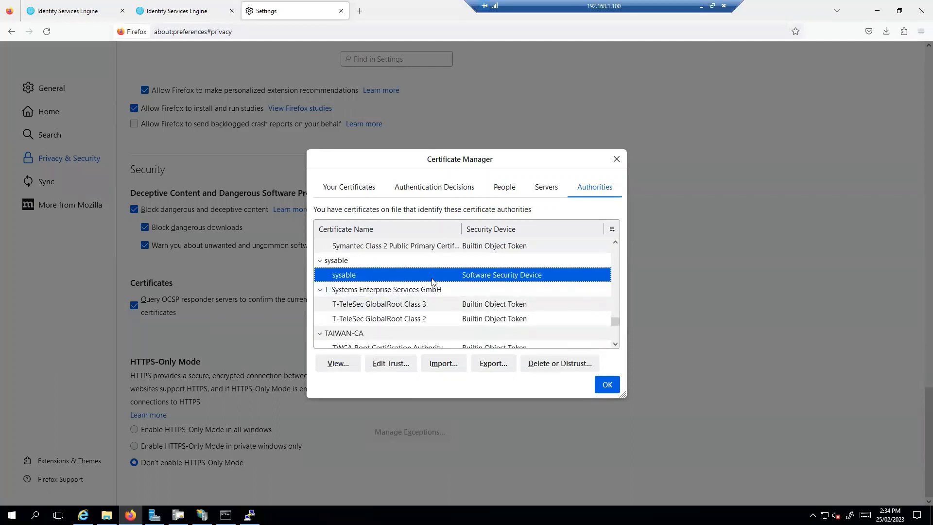
pyautogui.click(607, 384)
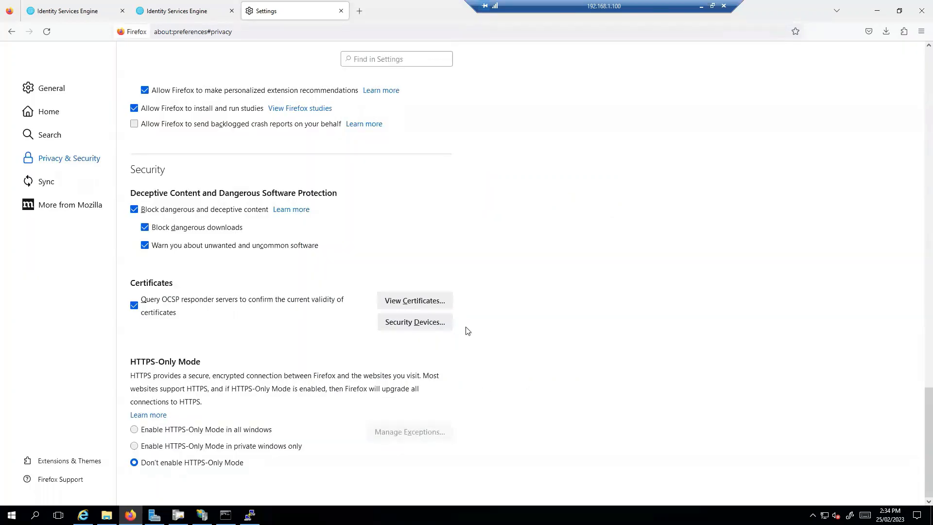
# Step: Close the settings tab and view the ISE page's server certificate from the padlock
pyautogui.click(341, 11)
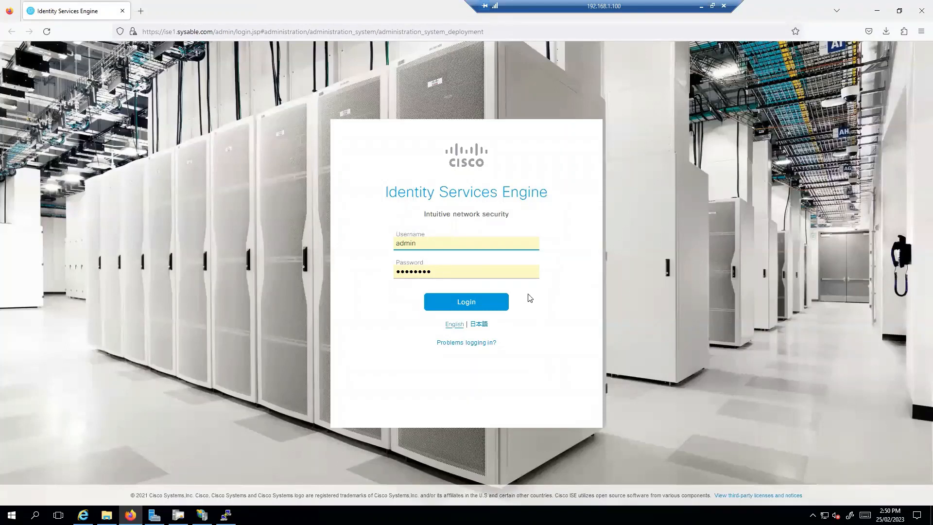
pyautogui.click(133, 33)
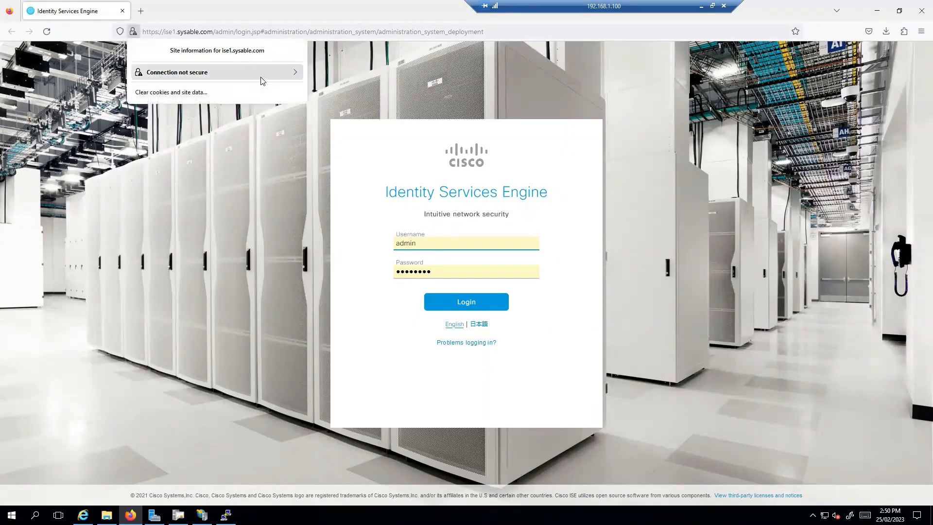
pyautogui.click(291, 75)
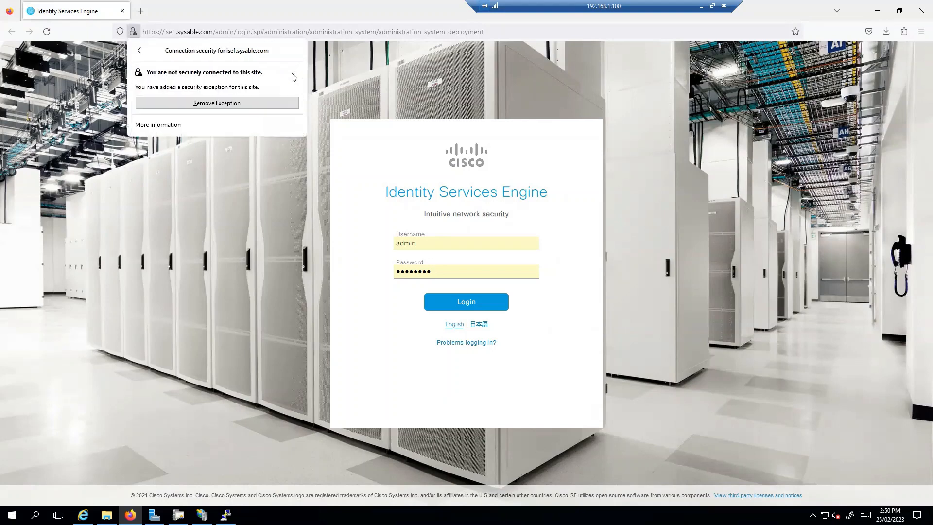
pyautogui.click(193, 122)
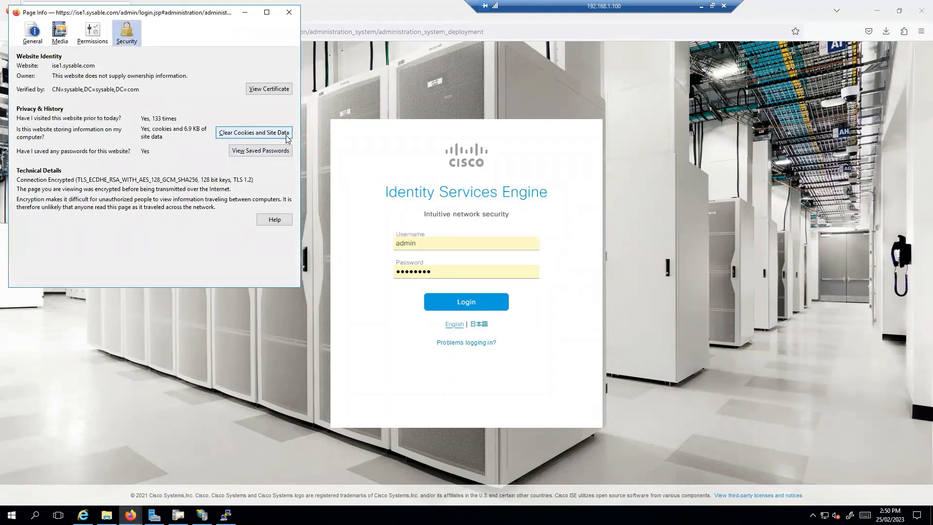
pyautogui.click(275, 90)
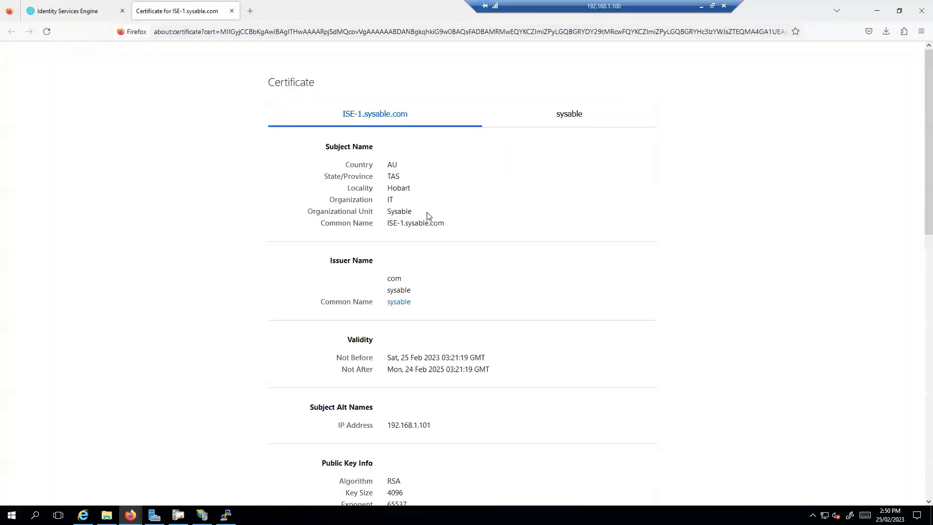
# Step: Check the issuer is sysable and the subject common name is ISE-1.sysable.com
pyautogui.doubleClick(390, 278)
pyautogui.click(441, 300)
pyautogui.doubleClick(407, 291)
pyautogui.click(466, 319)
pyautogui.doubleClick(399, 301)
pyautogui.click(470, 325)
pyautogui.moveTo(445, 224); pyautogui.dragTo(388, 222)
pyautogui.click(469, 230)
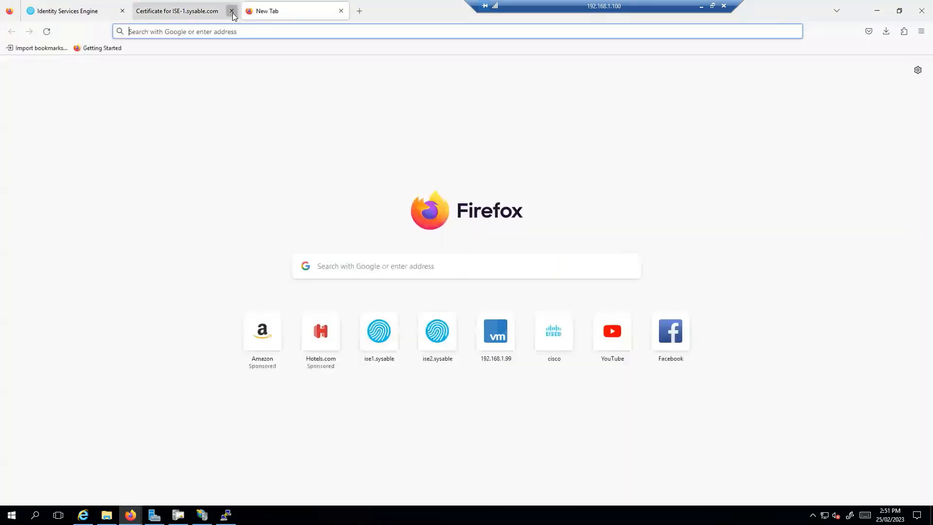
pyautogui.click(250, 11)
pyautogui.click(282, 32)
pyautogui.write('htt')
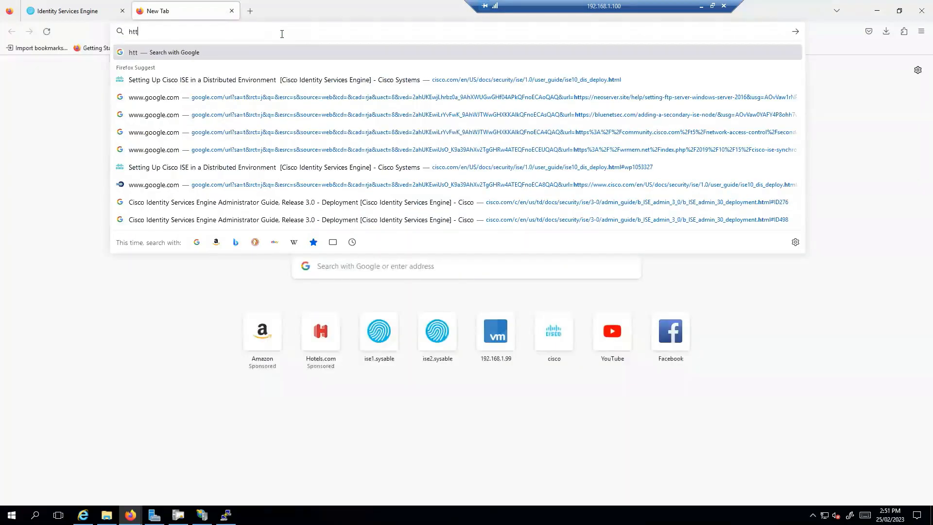
pyautogui.write('ps://192.168.1.101')
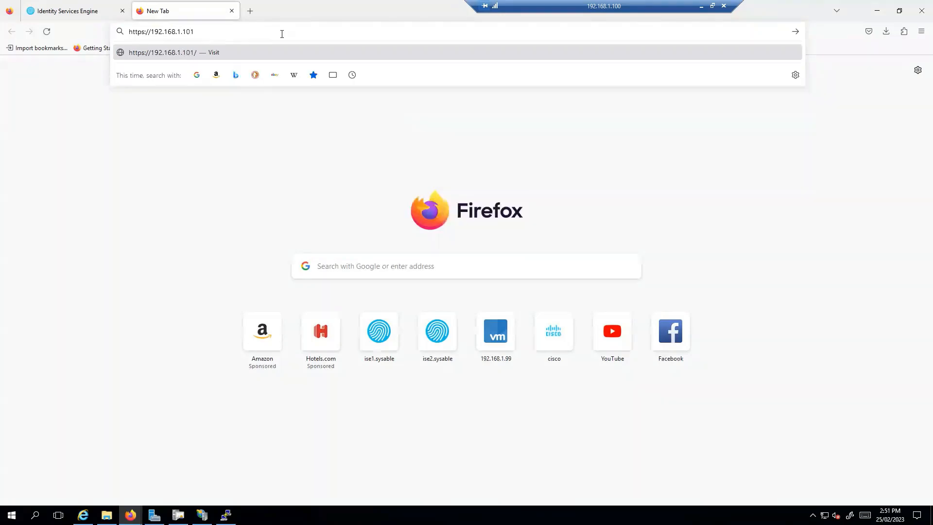
pyautogui.press('Return')
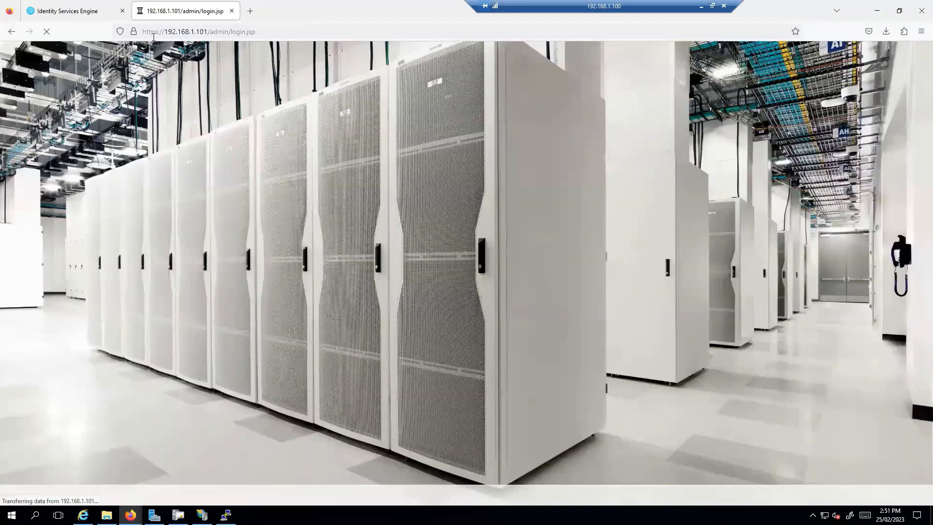
pyautogui.click(133, 32)
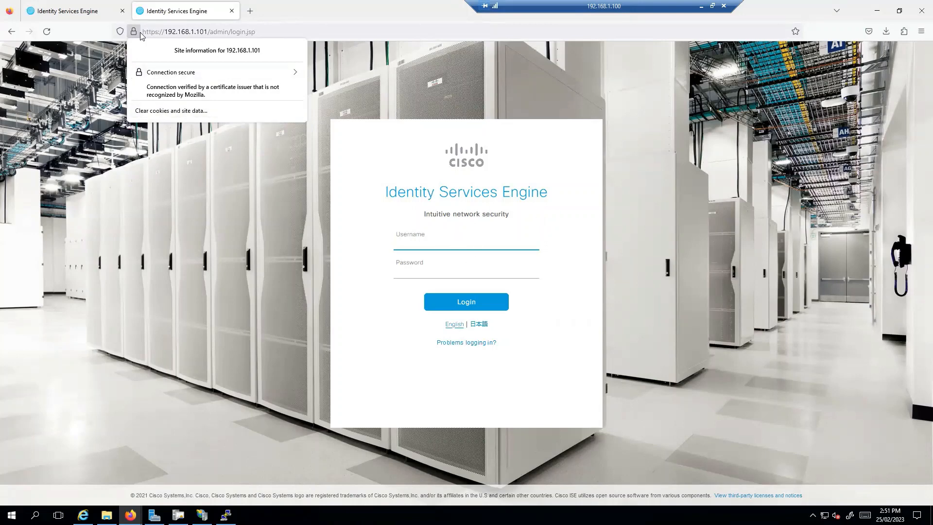
pyautogui.click(249, 80)
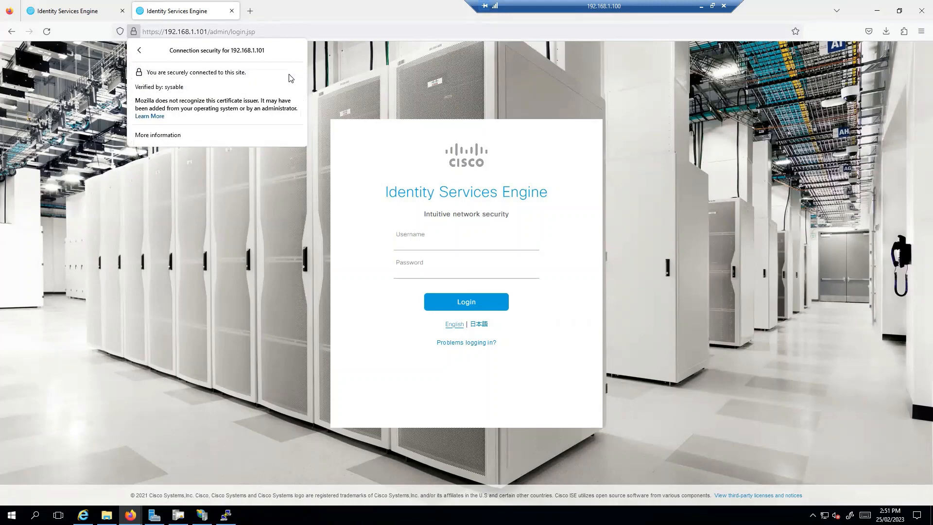
pyautogui.click(192, 138)
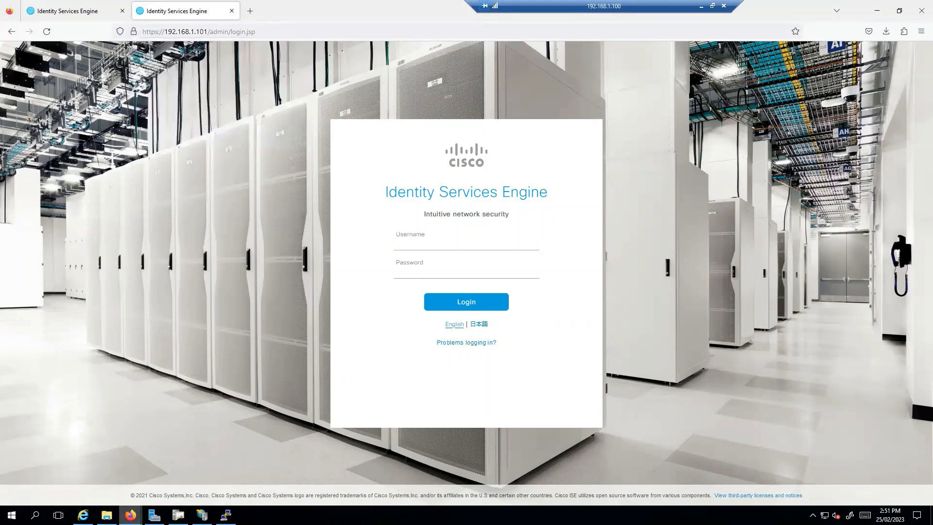
pyautogui.moveTo(130, 514)
pyautogui.click(166, 500)
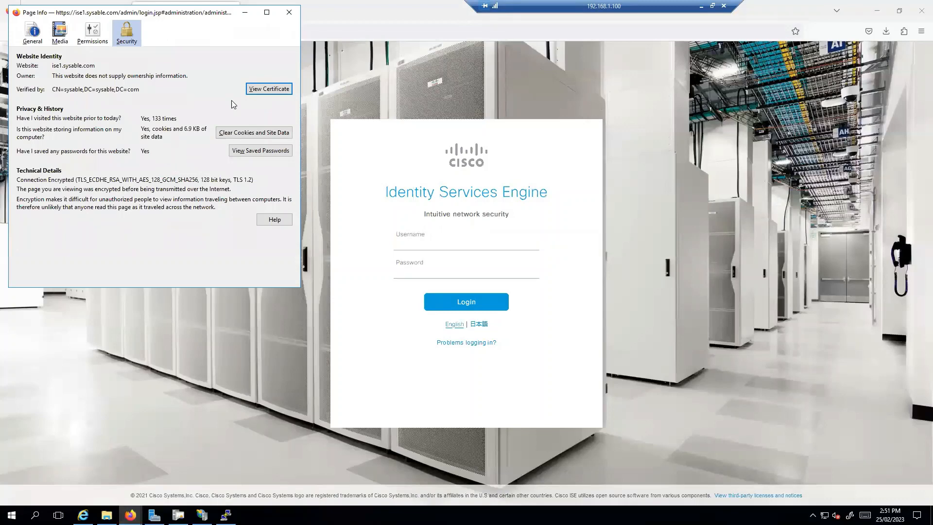
pyautogui.click(289, 13)
# Step: Sign in as admin with the password, decline saving the login, and switch to the CA console
pyautogui.click(448, 240)
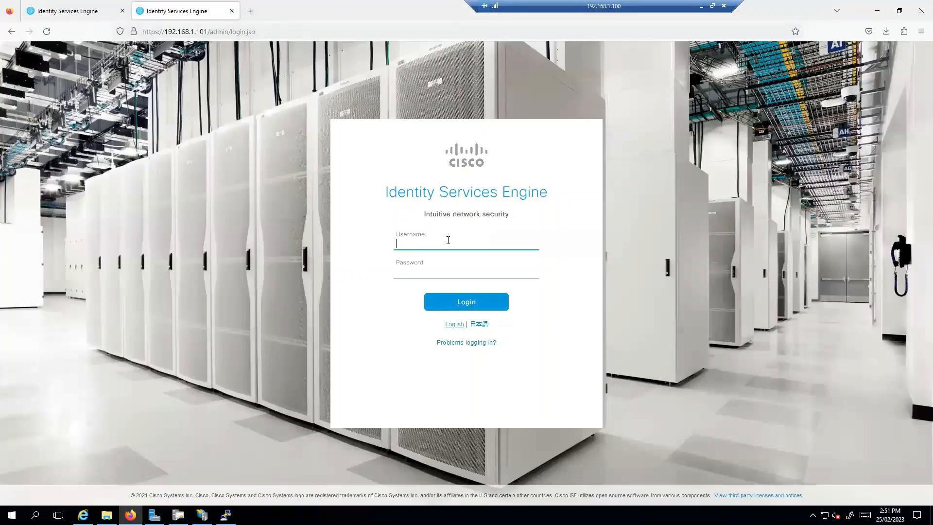
pyautogui.write('admin')
pyautogui.press('Tab')
pyautogui.write('••')
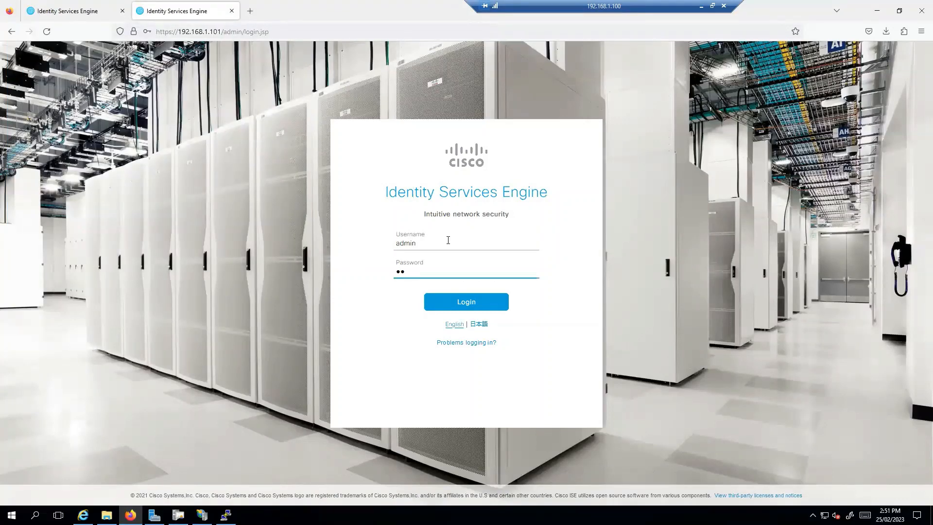
pyautogui.write('••••••')
pyautogui.press('Return')
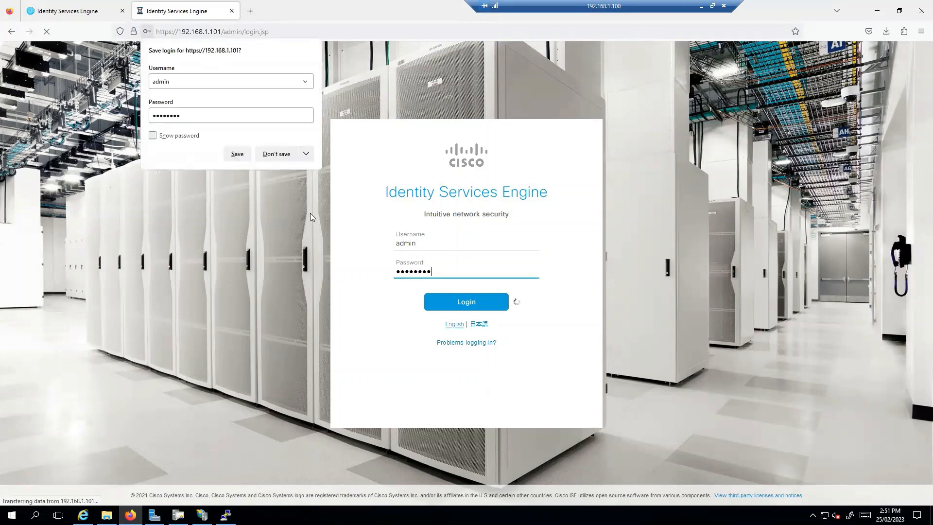
pyautogui.click(274, 155)
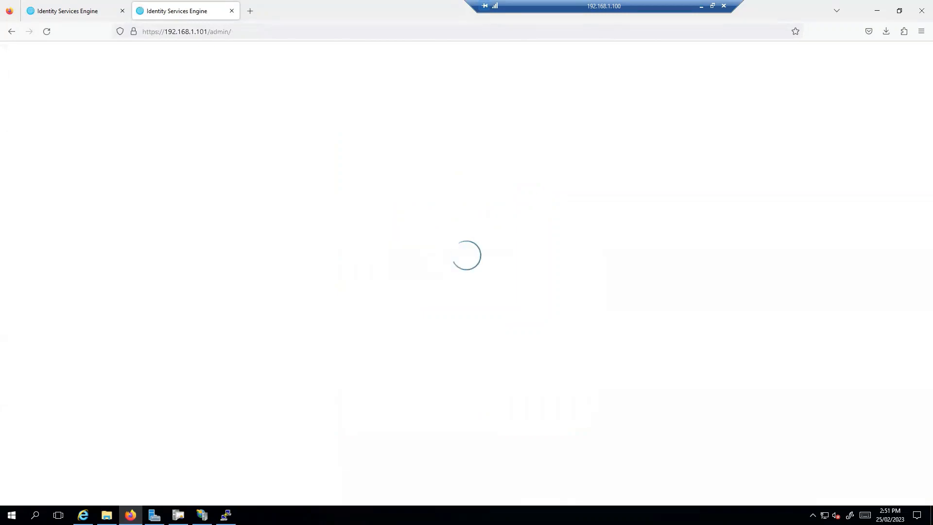
pyautogui.click(178, 515)
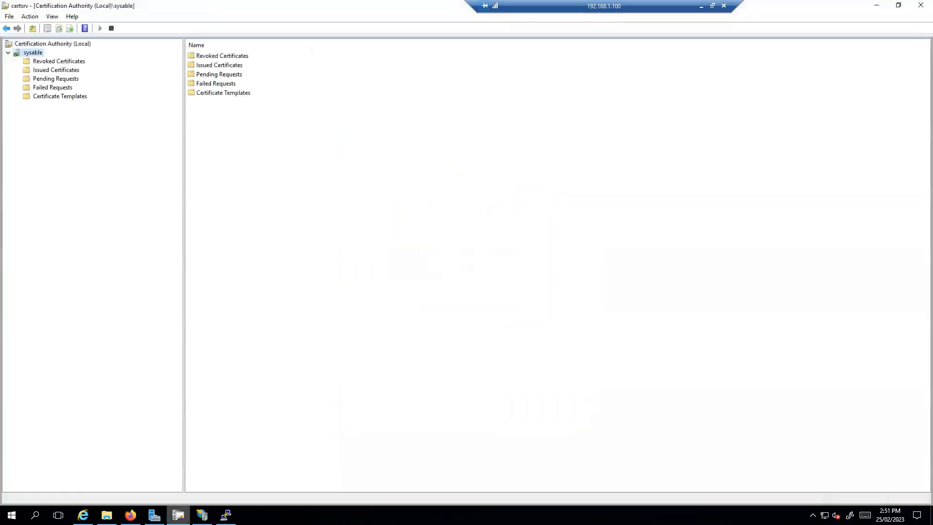
# Step: List the CA's issued certificates, widen Requester Name, and inspect the sysable.com and WINDC entries
pyautogui.click(57, 70)
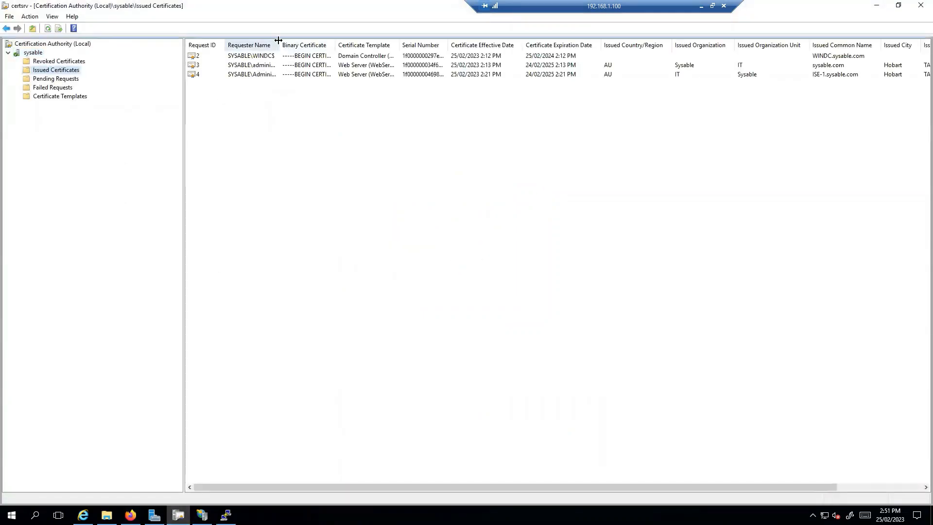
pyautogui.moveTo(279, 40); pyautogui.dragTo(338, 40)
pyautogui.click(275, 67)
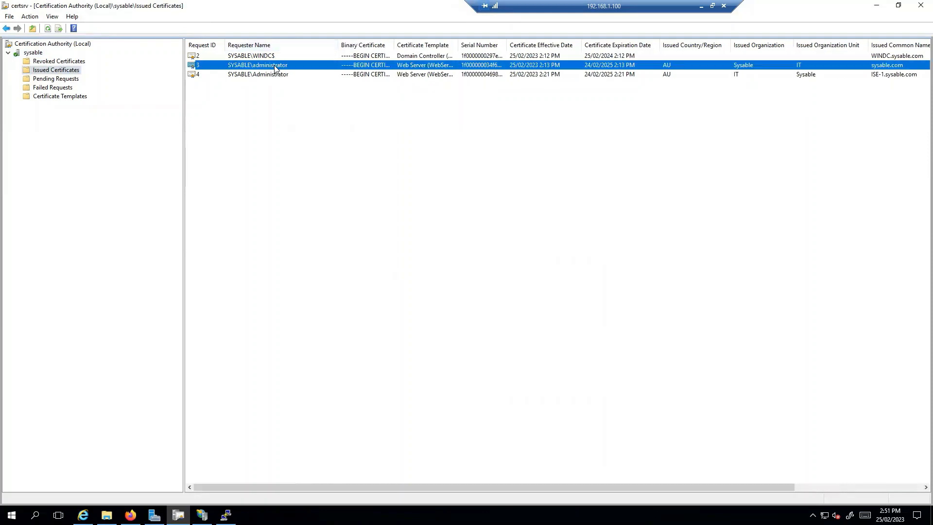
pyautogui.click(270, 56)
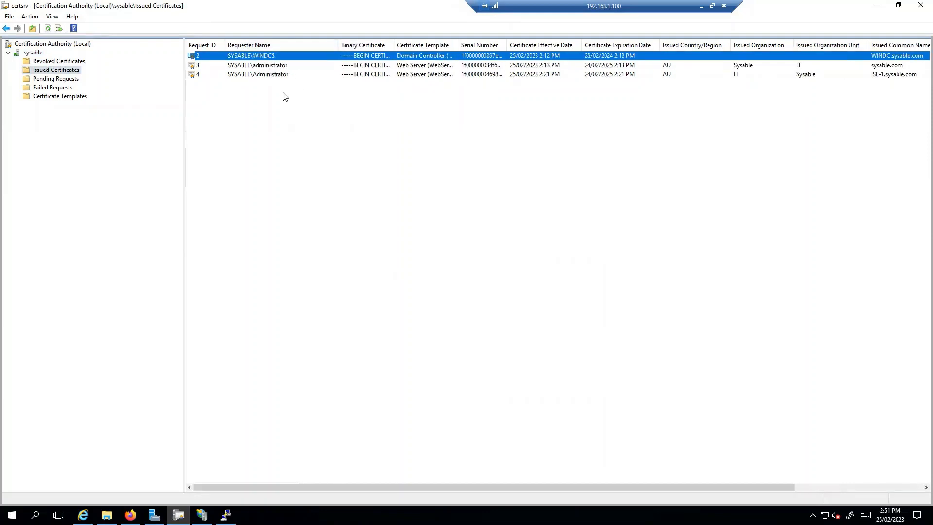
# Step: Browse the Pending, Failed, Templates and Revoked folders, select ISE-1.sysable.com, then return to Firefox
pyautogui.click(64, 79)
pyautogui.click(68, 88)
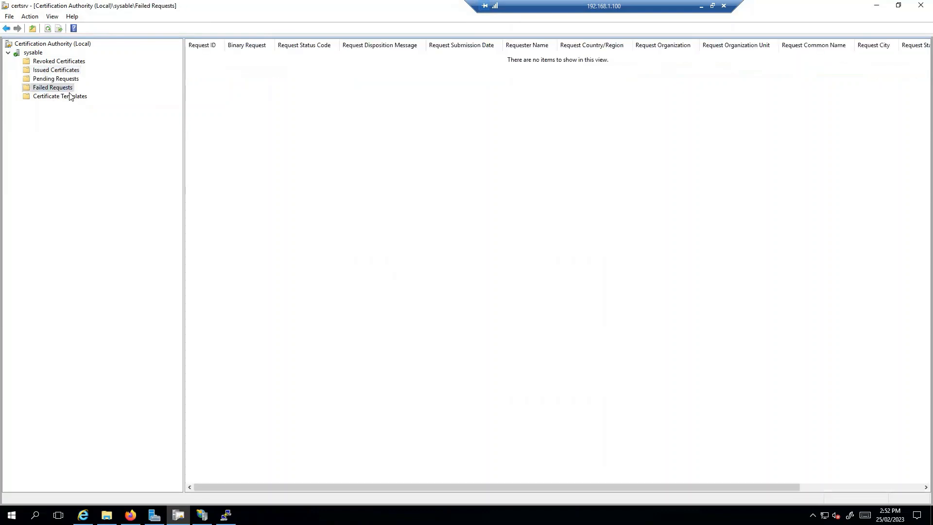
pyautogui.click(79, 97)
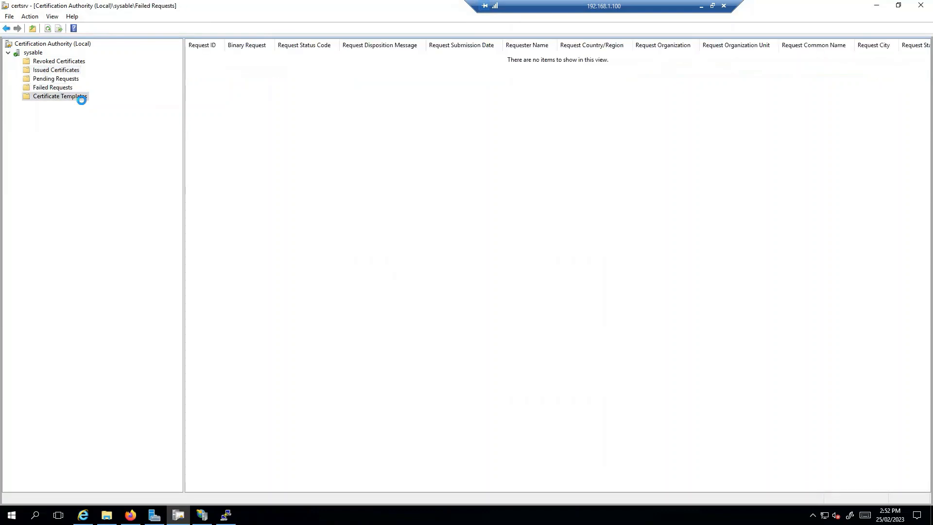
pyautogui.click(61, 62)
pyautogui.click(55, 70)
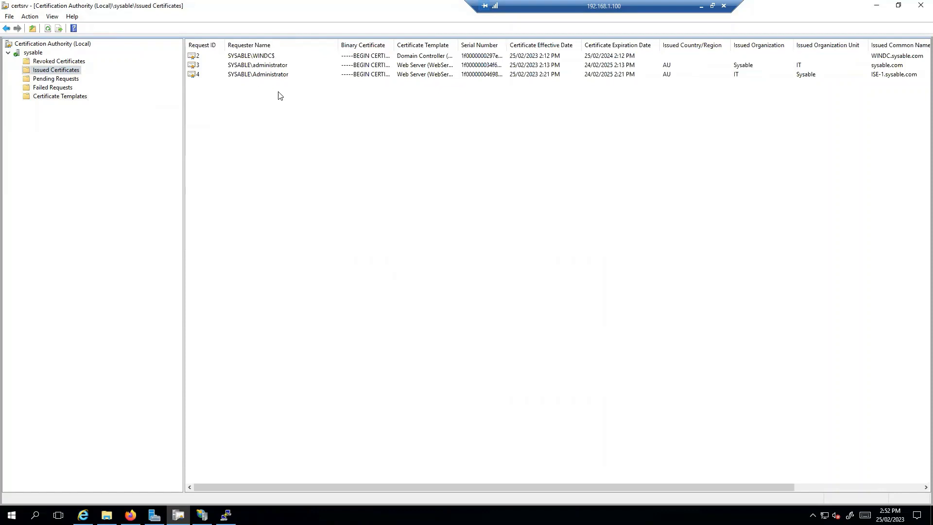
pyautogui.click(815, 74)
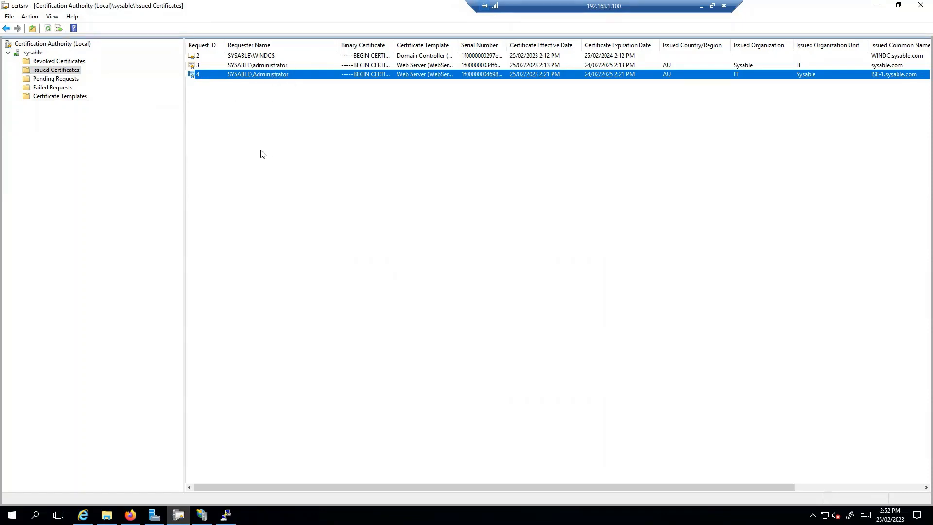
pyautogui.click(131, 514)
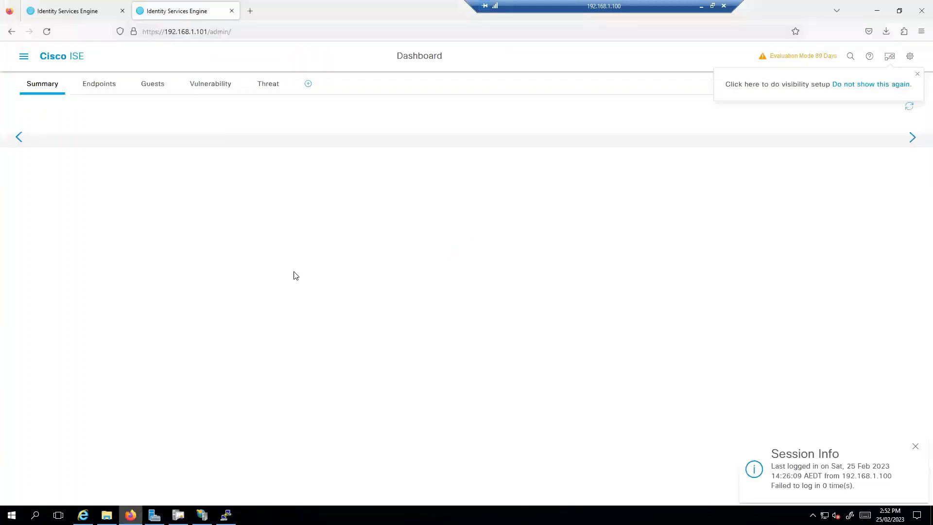